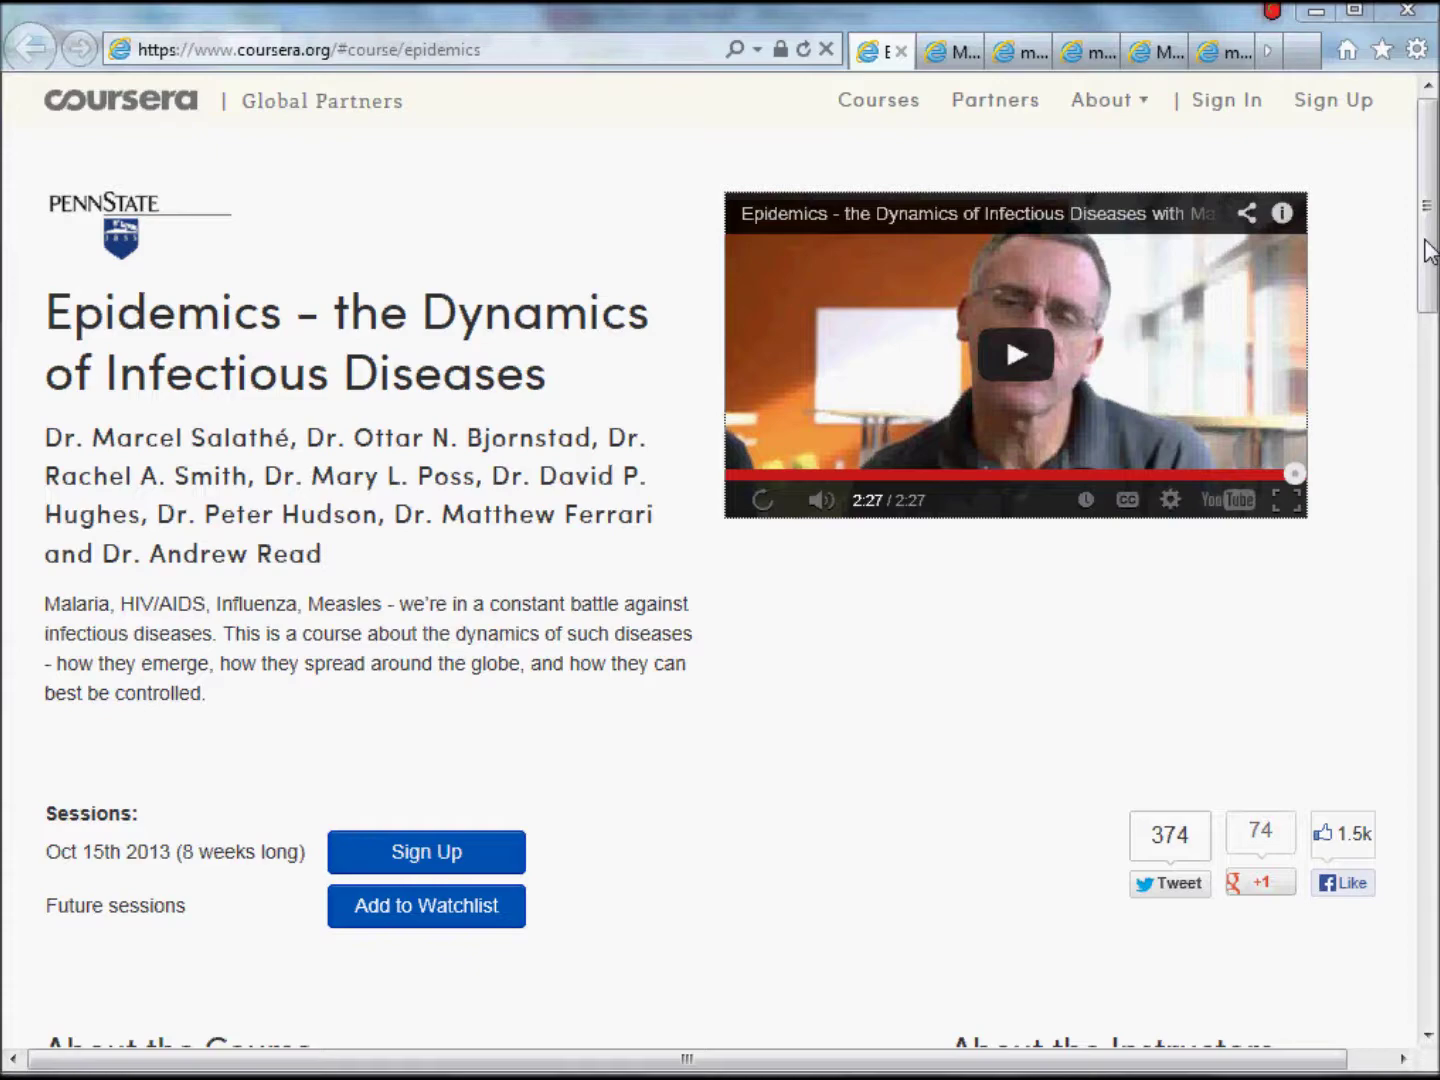
Browse the Moocdemic news page, the scans_week1.txt data file and the worldwide stats page.
drag(1430, 249, 1428, 676)
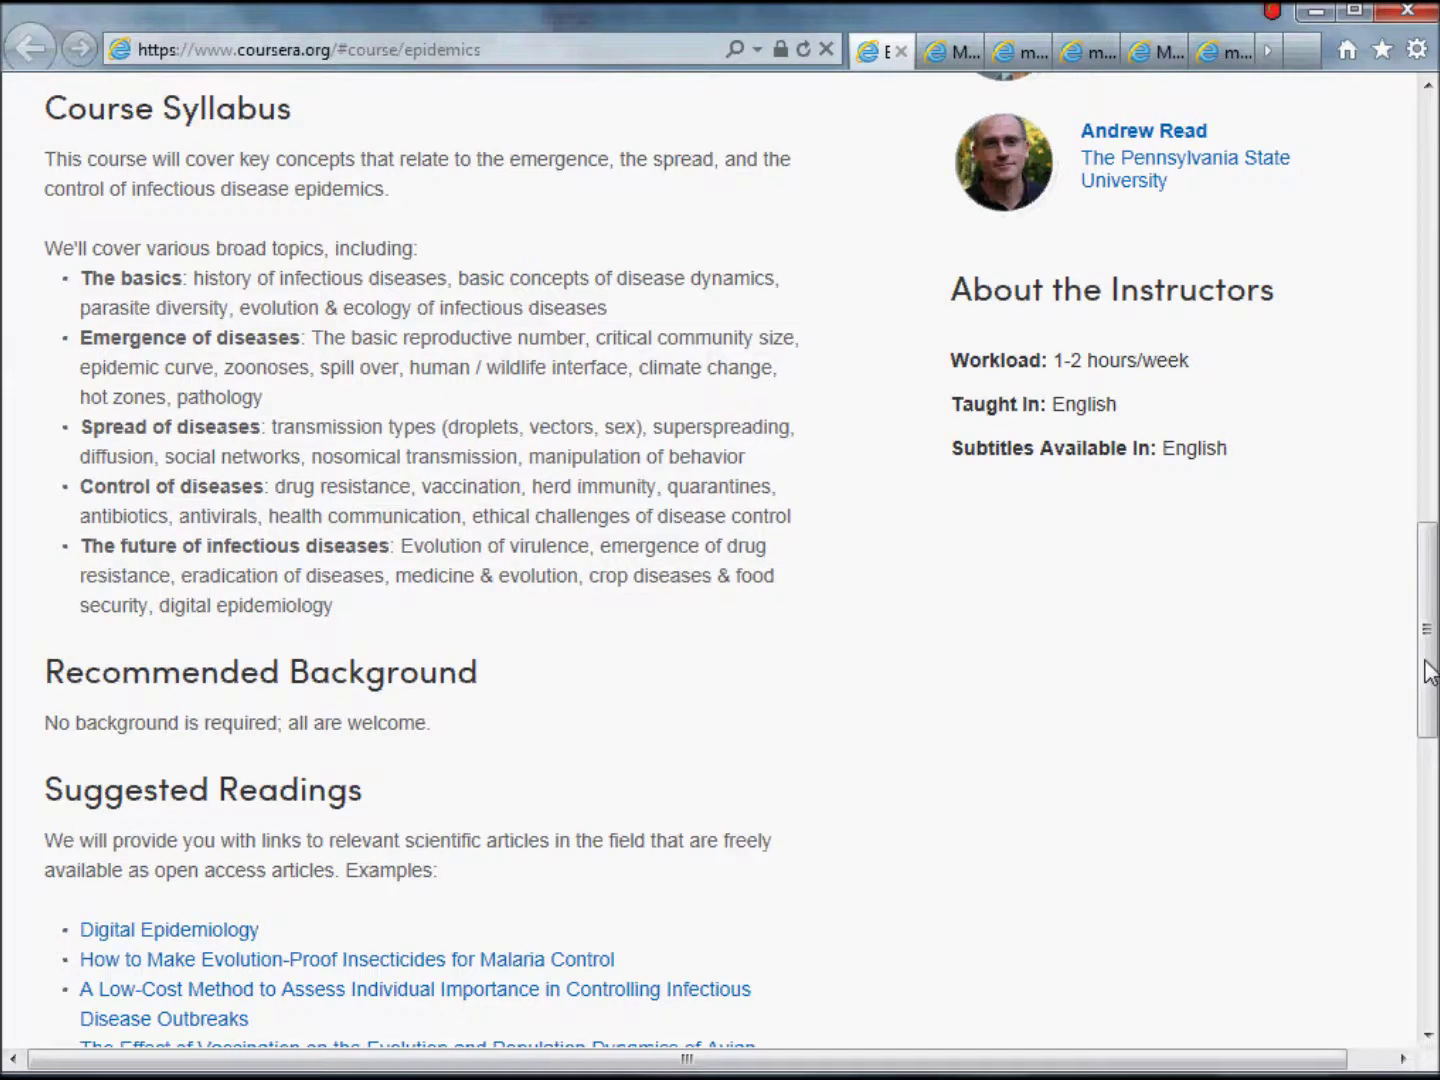
drag(1426, 670, 1434, 760)
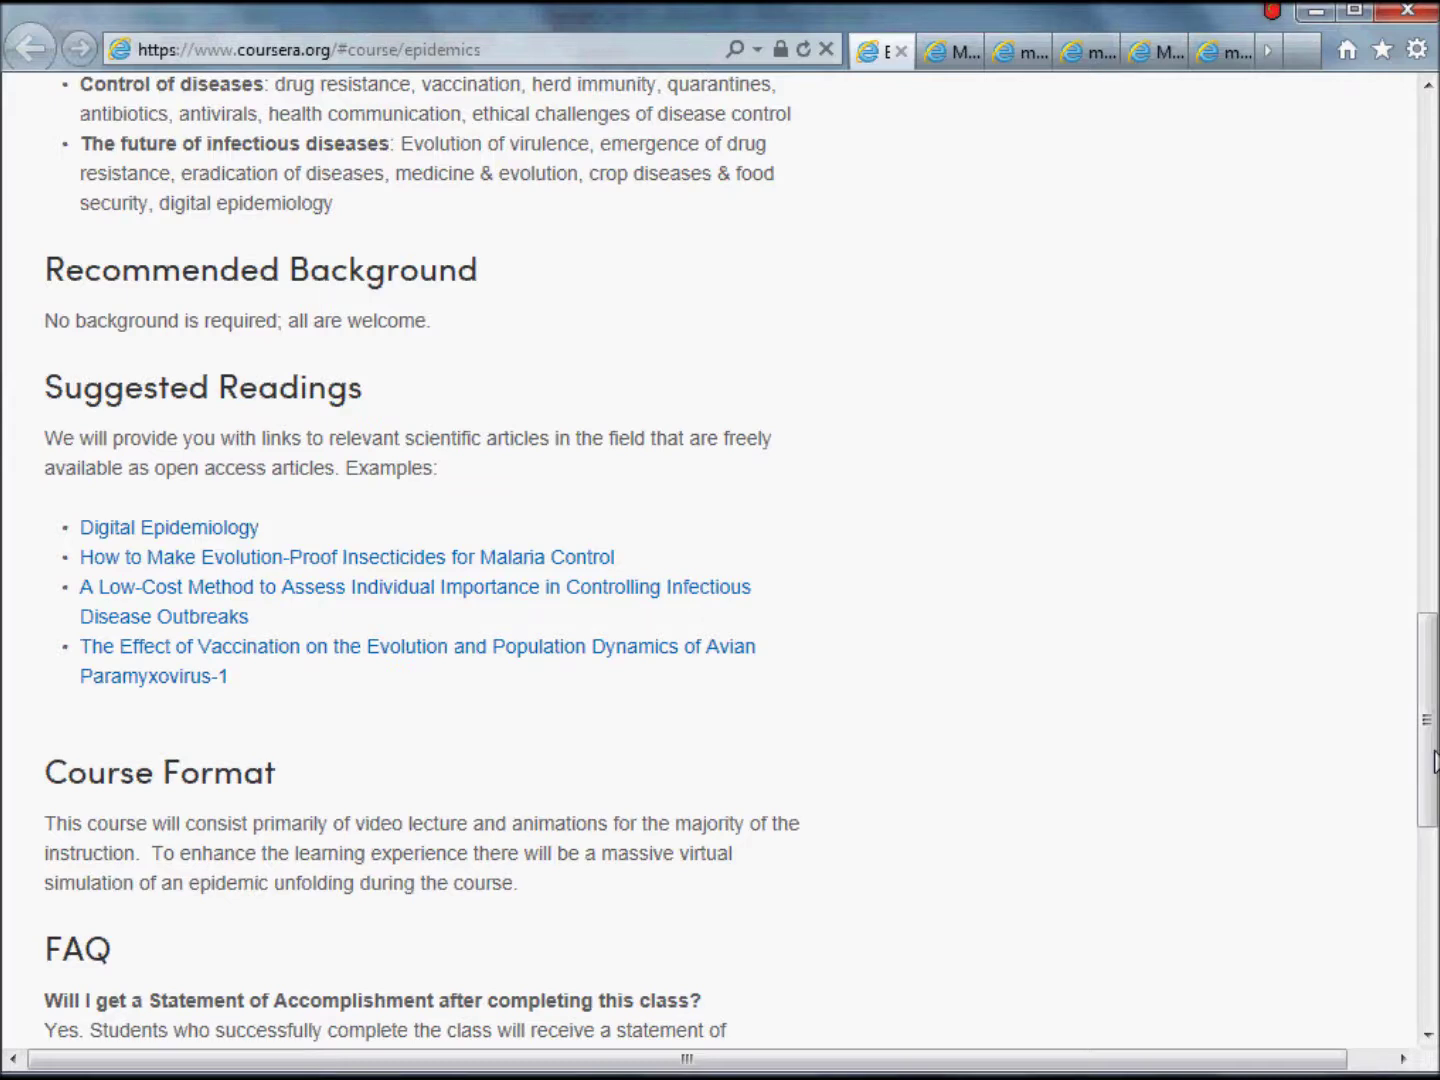
click(934, 58)
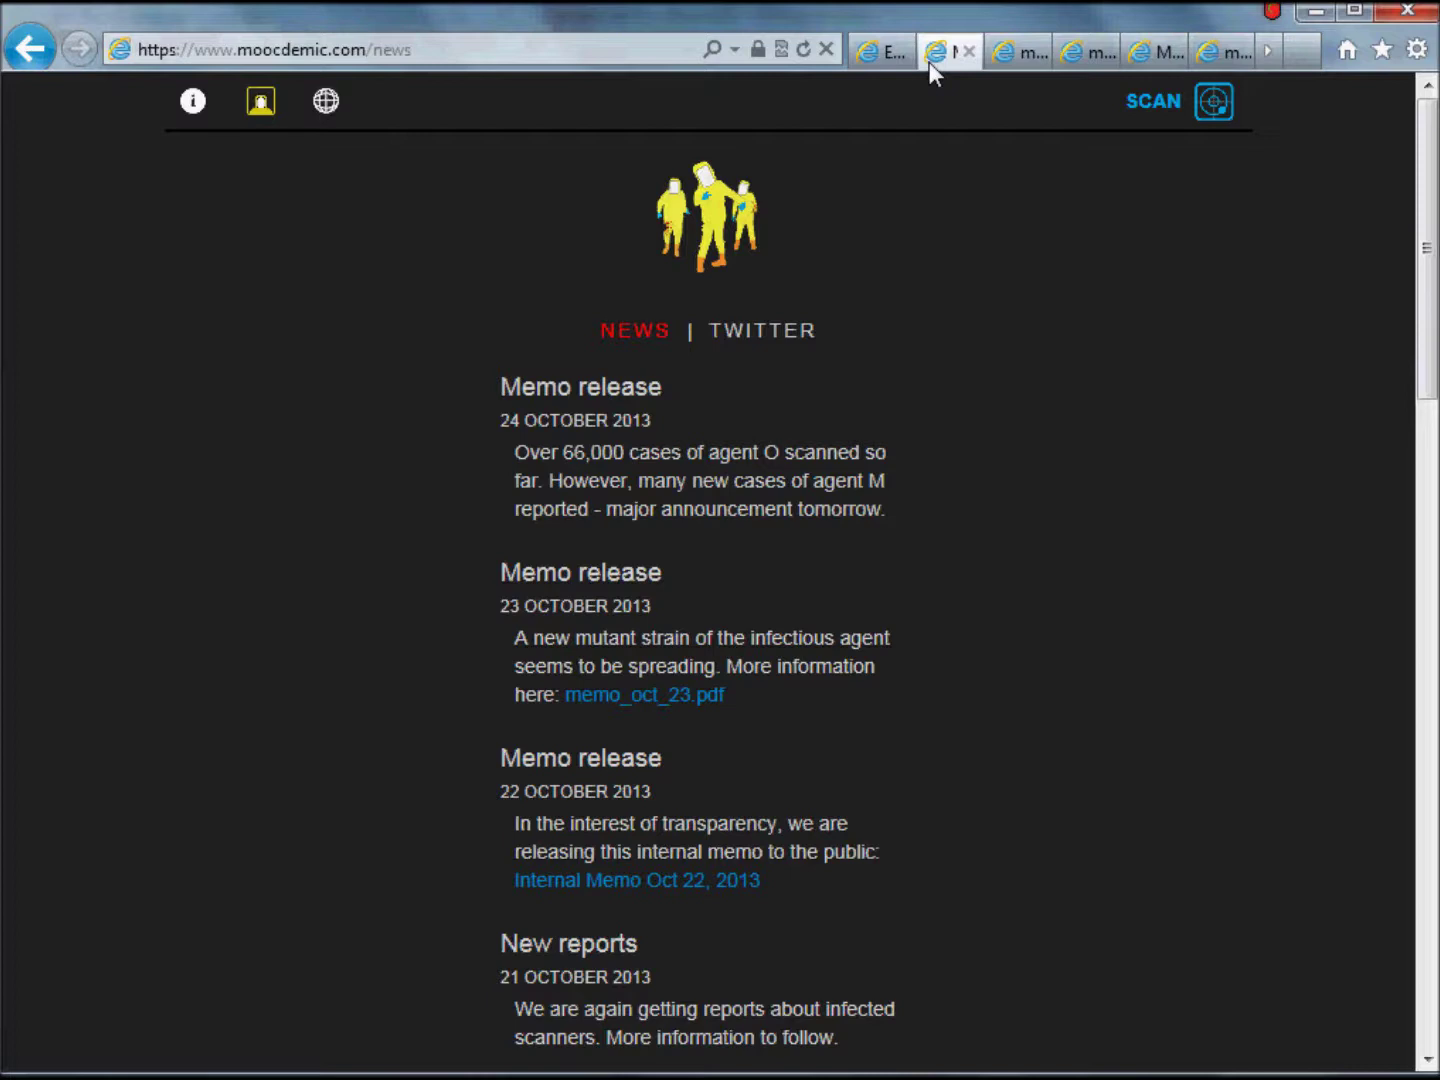
click(1085, 52)
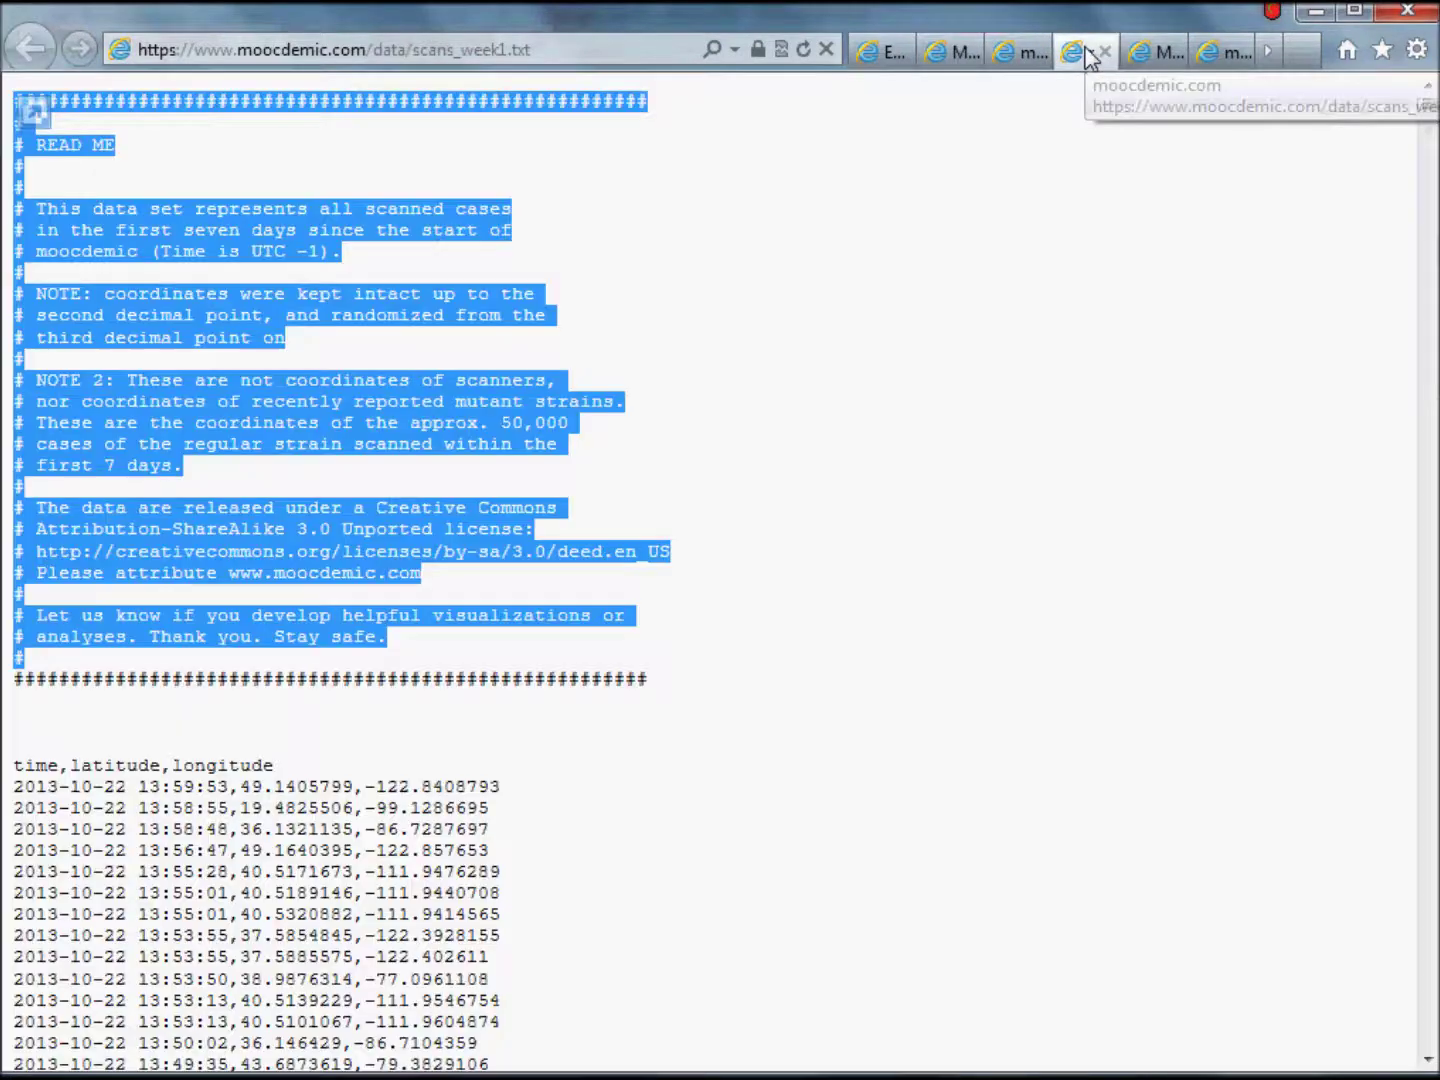
click(1155, 55)
View the October 23 memo, then bring up the Polygon Moocdemic article.
click(1212, 59)
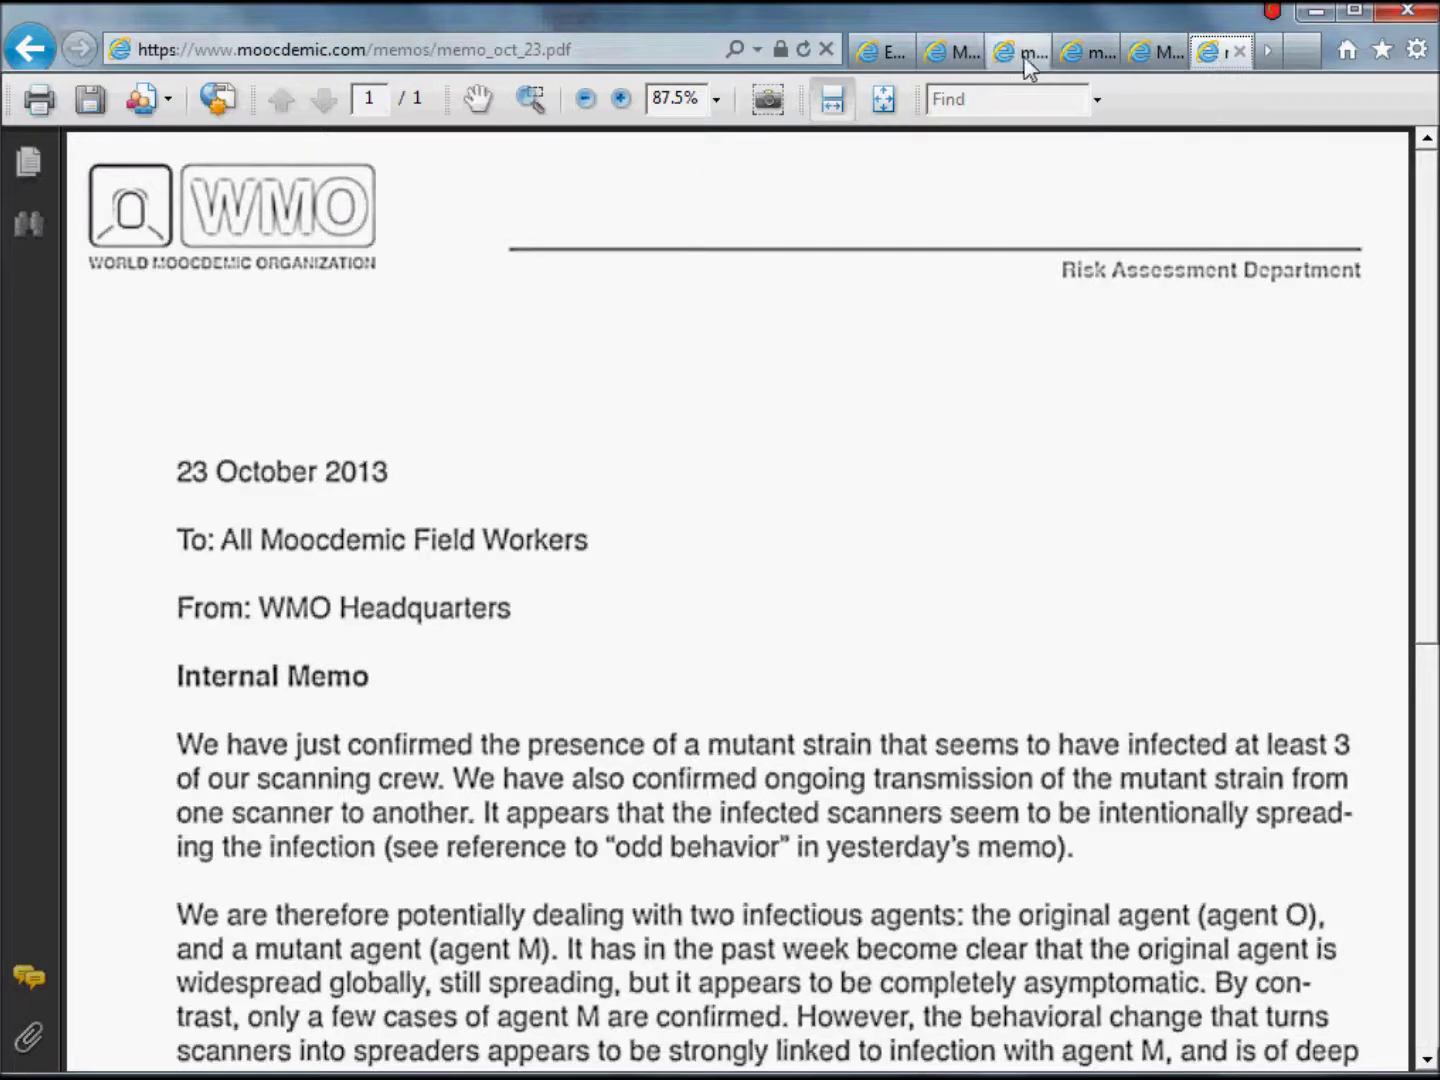
click(1268, 52)
click(1229, 58)
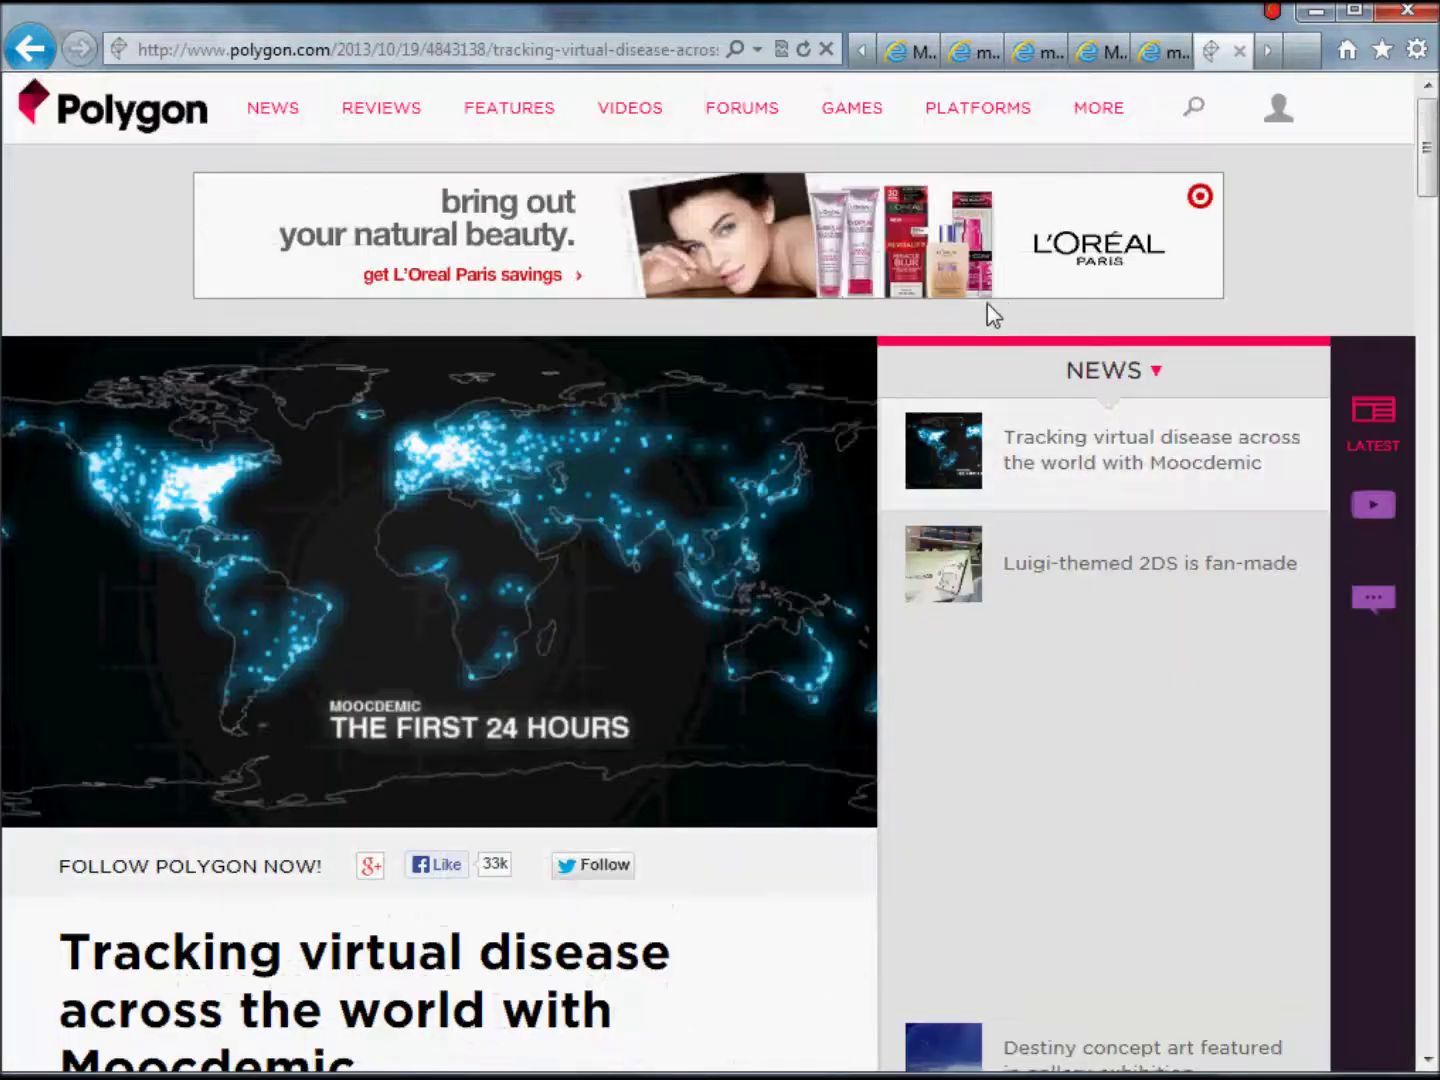
Scroll through the Polygon article, then return to the Moocdemic news page.
drag(1425, 161, 1437, 236)
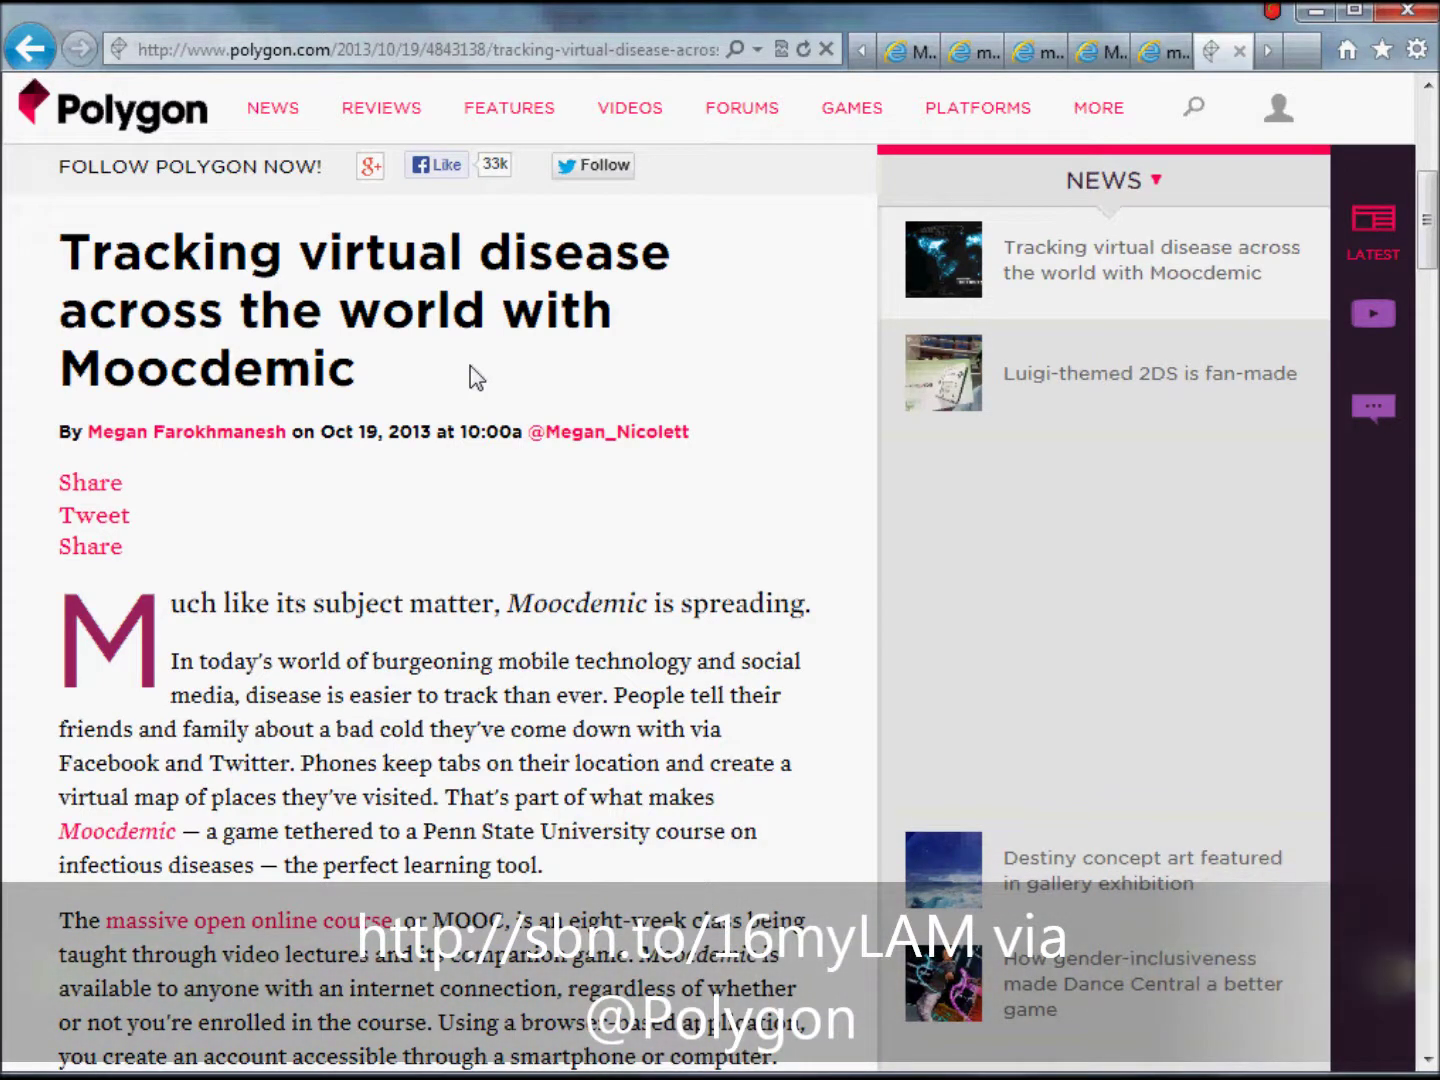
click(903, 57)
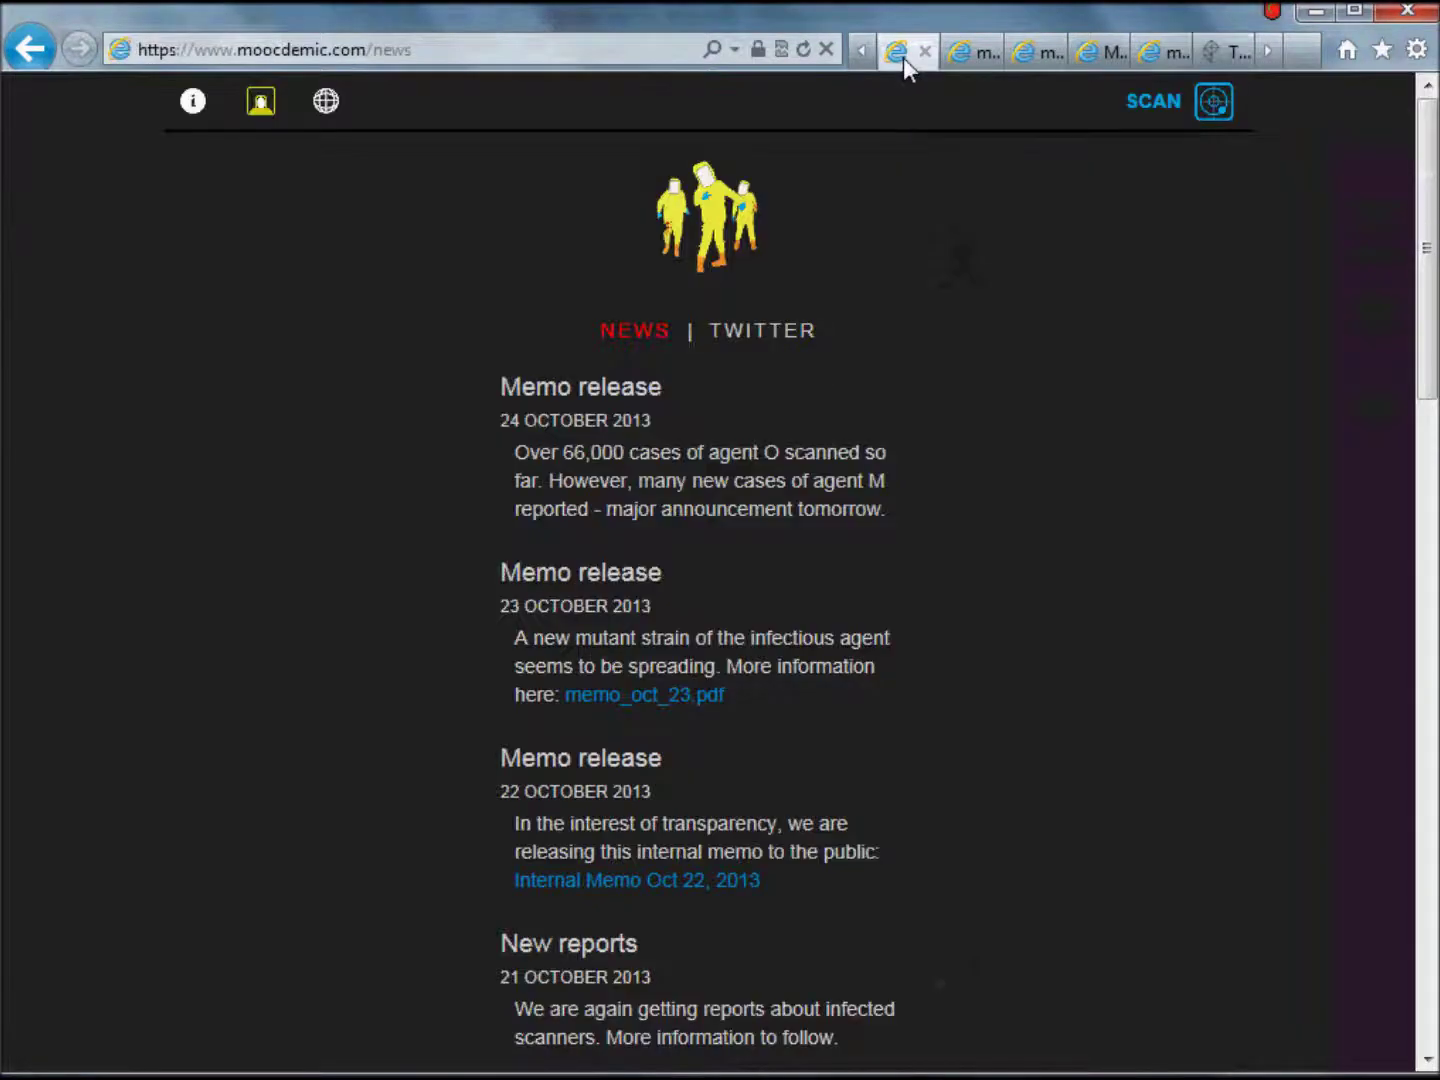
Read moocdemic's tweets about the week-one data release, then go back to scans_week1.txt.
click(962, 57)
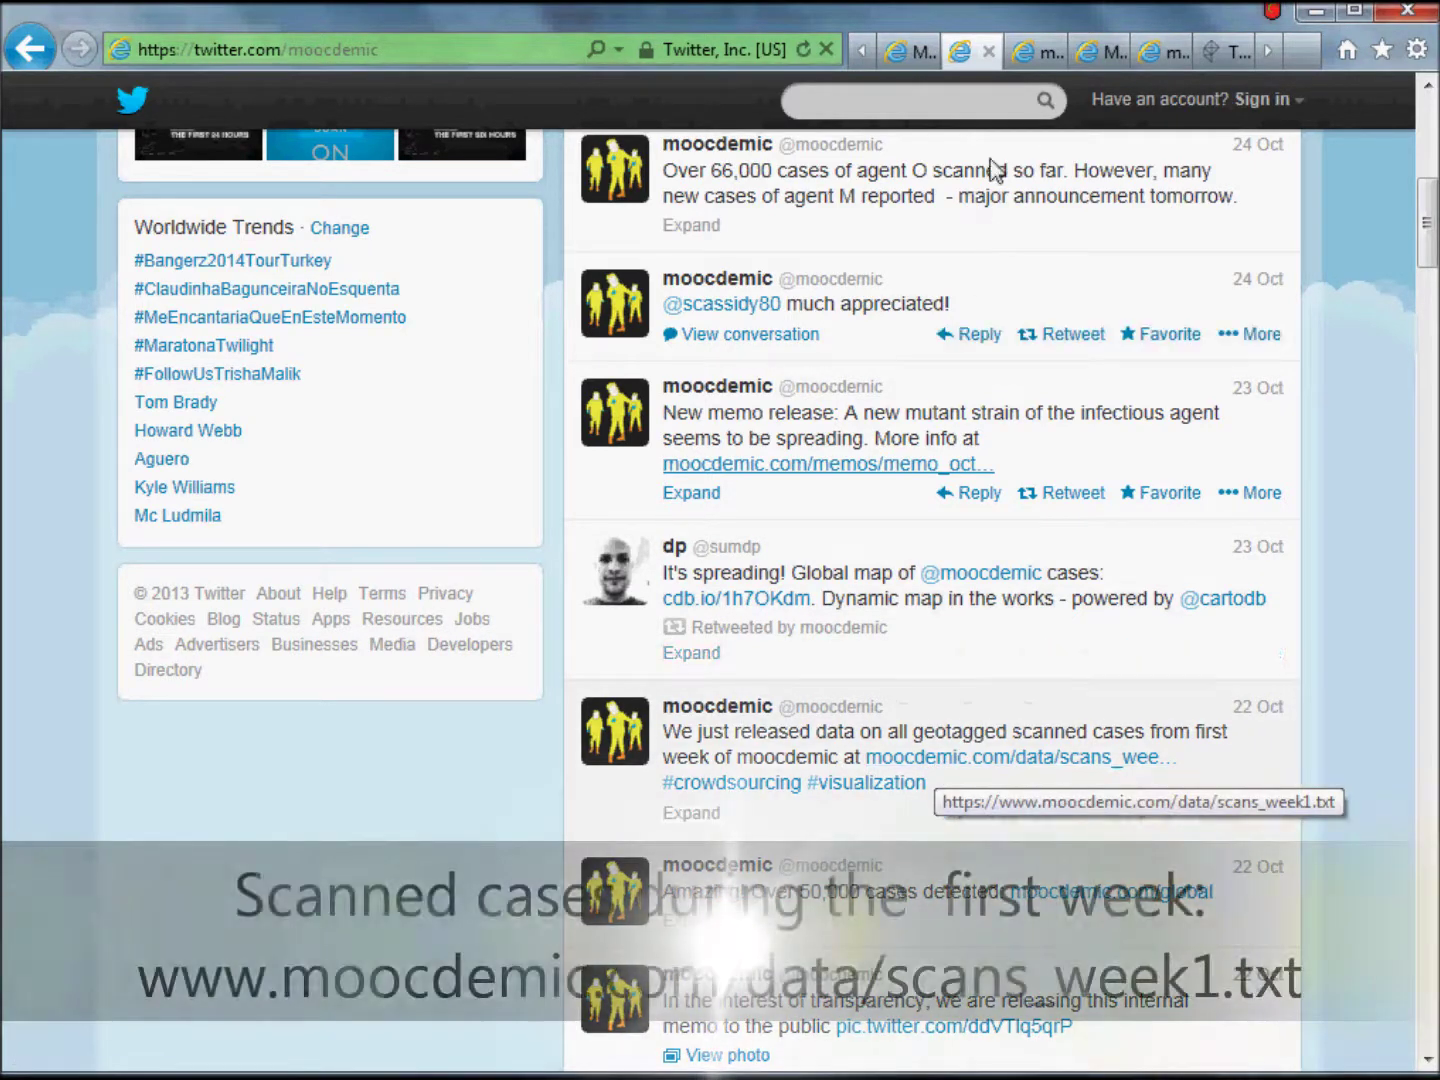
click(1030, 57)
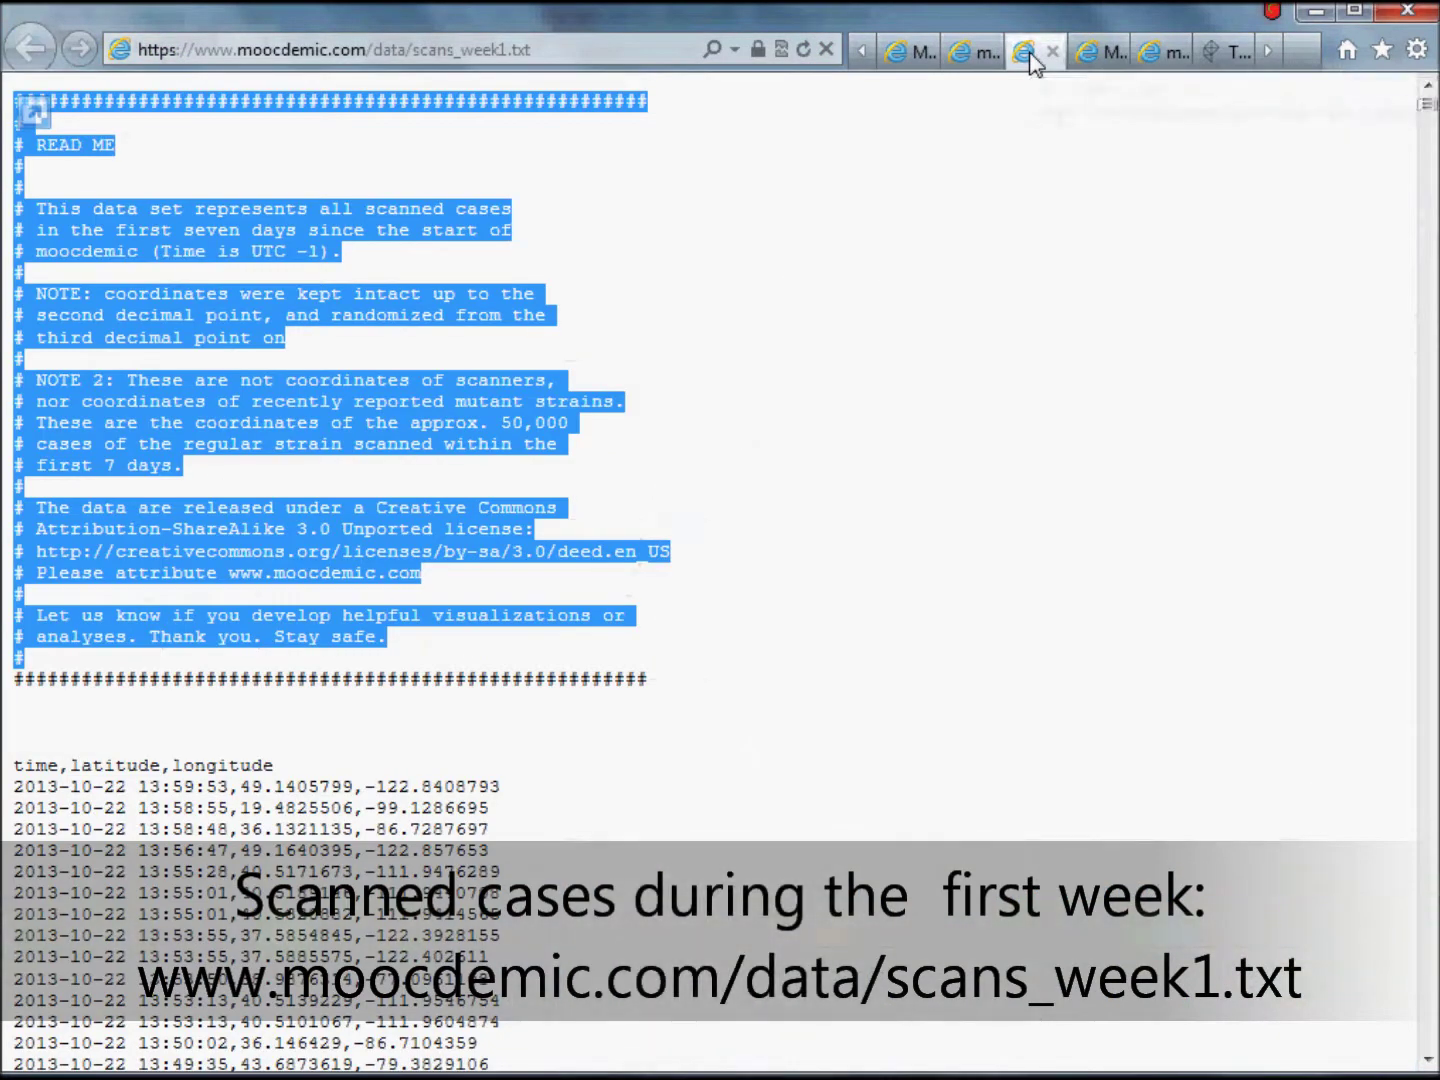
Highlight part of the scans_week1.txt readme notes, then clear that selection.
click(524, 665)
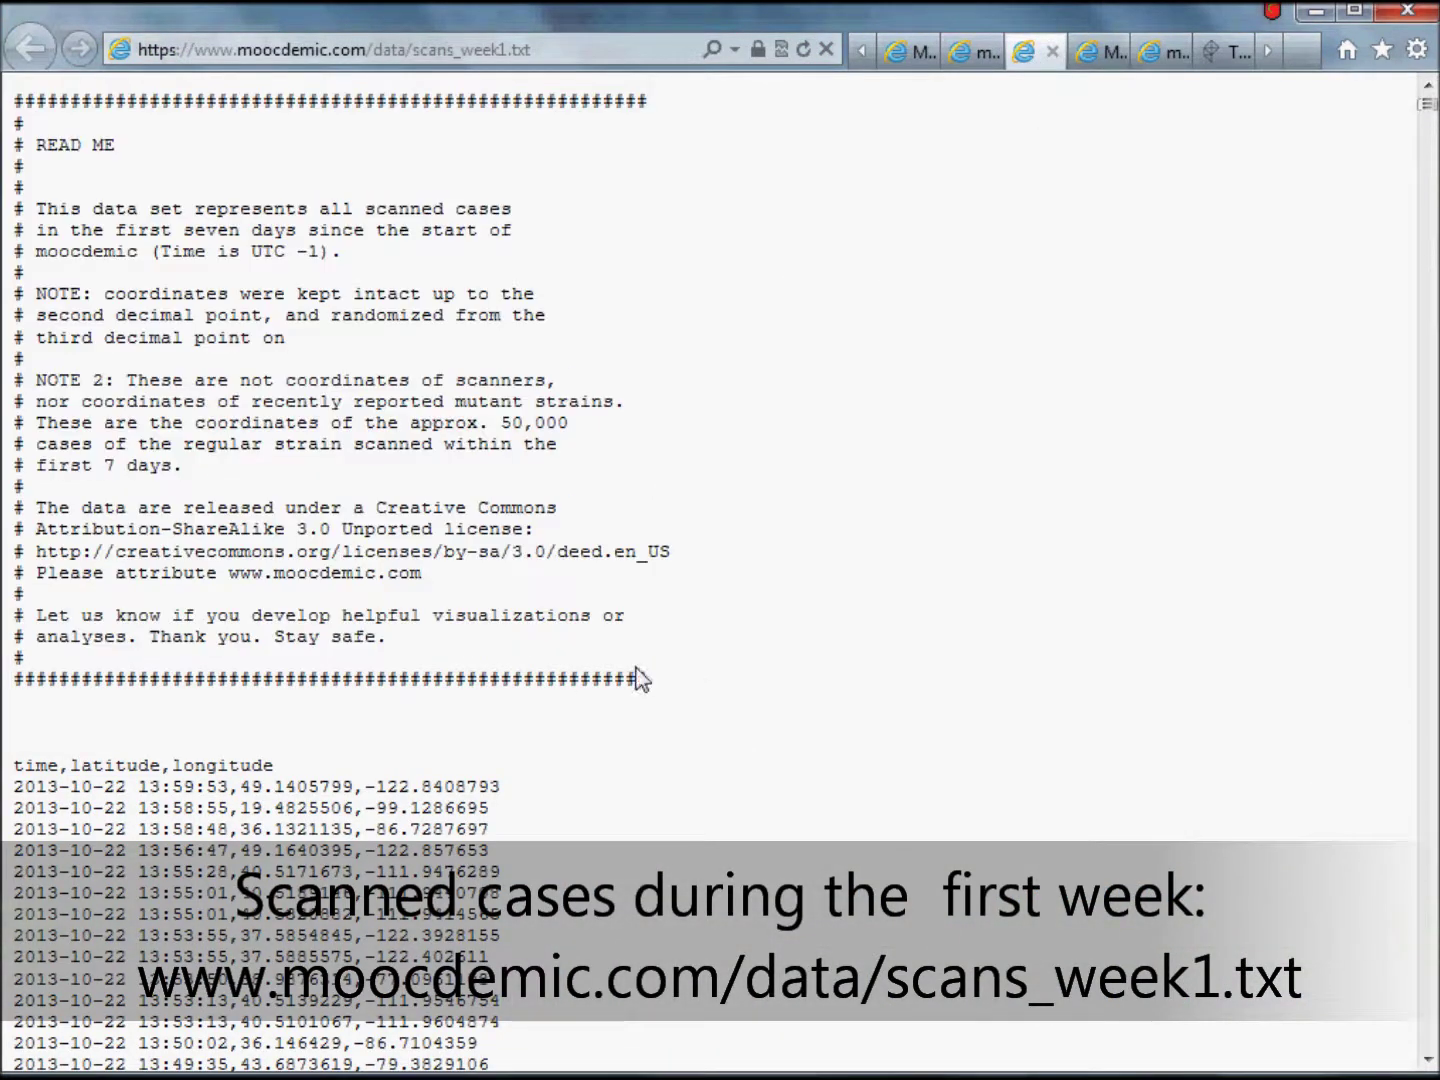
drag(643, 682, 23, 112)
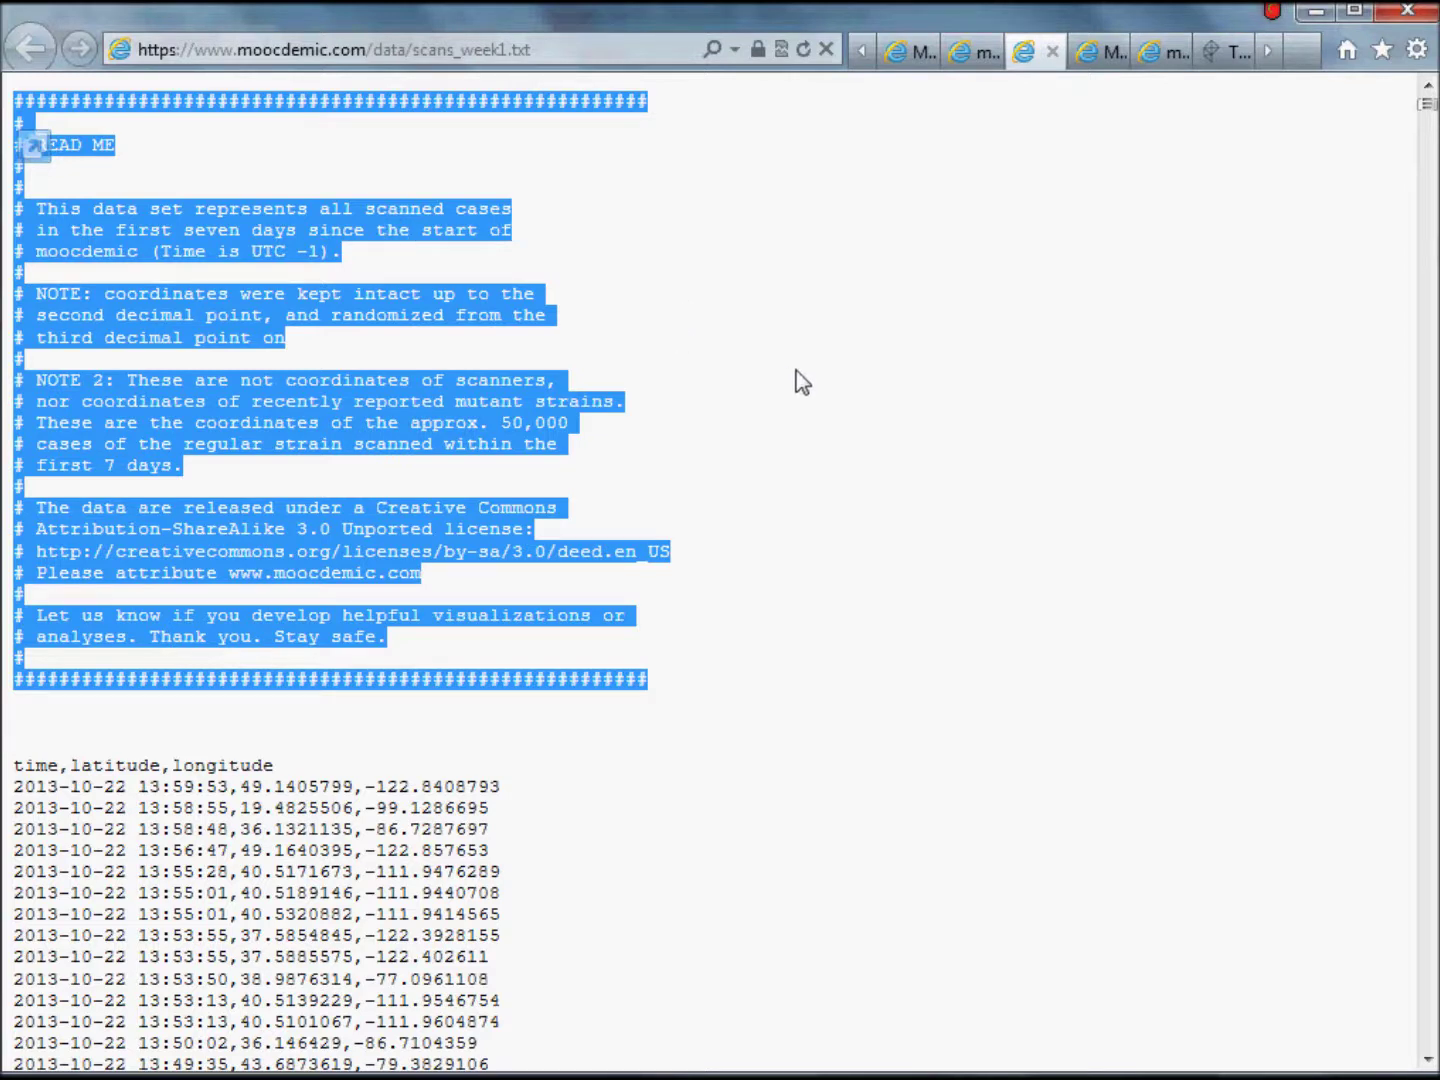
click(826, 423)
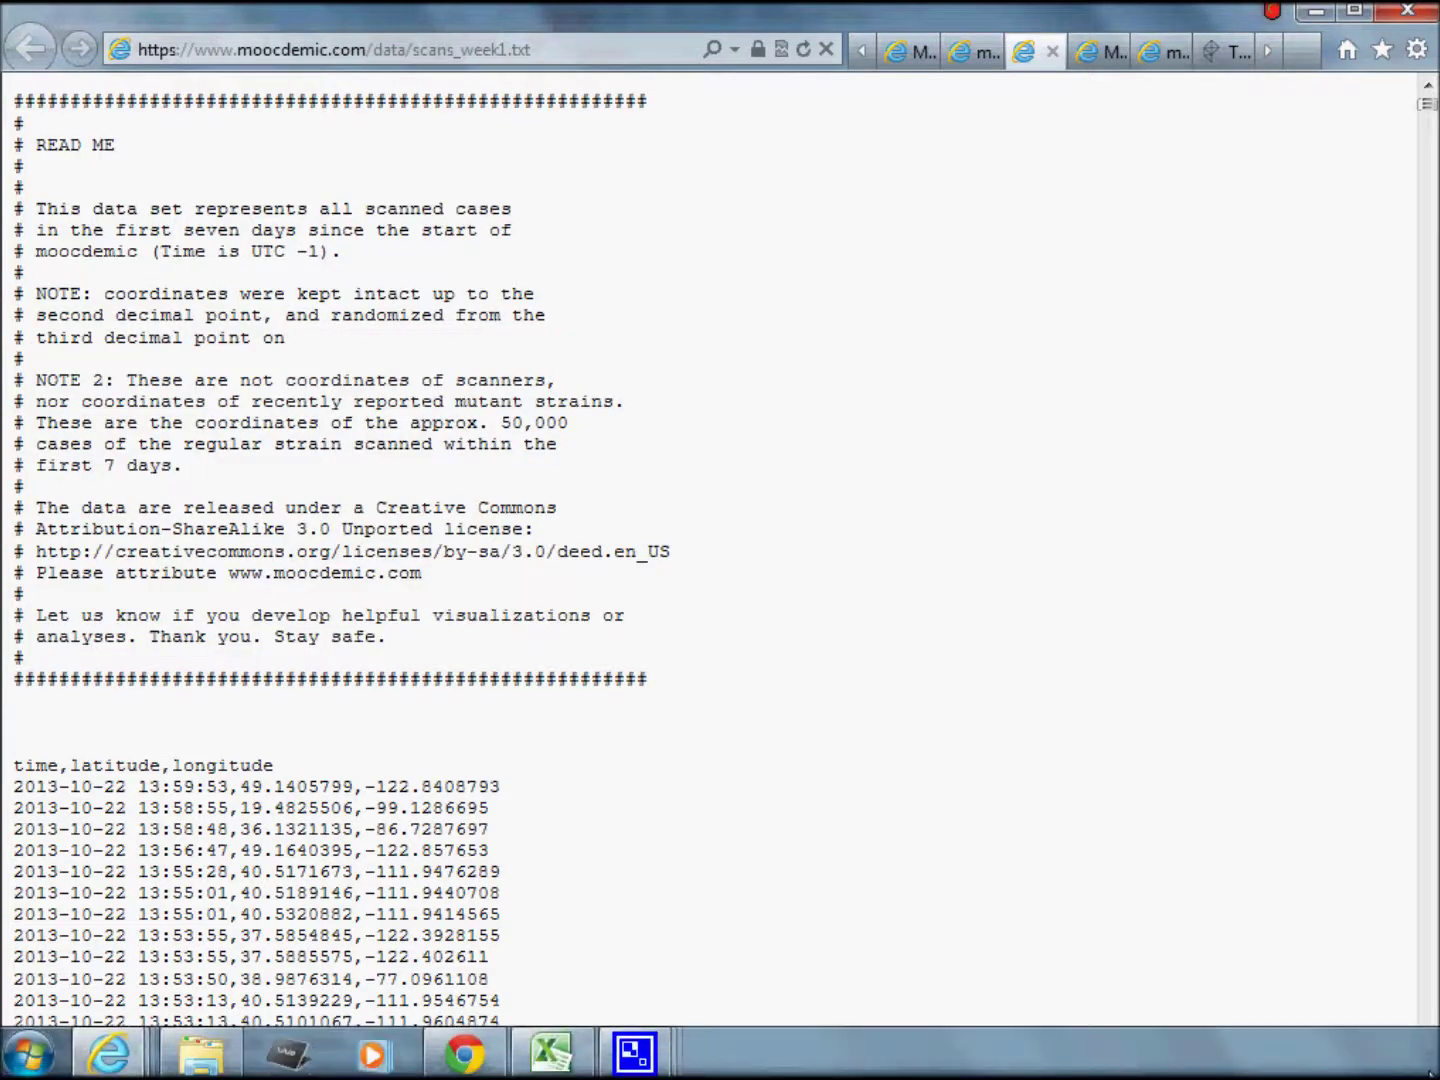
Select the time,latitude,longitude header and first data rows, then return to moocdemic's Twitter.
click(1428, 1062)
scroll(1428, 1062, down, 8)
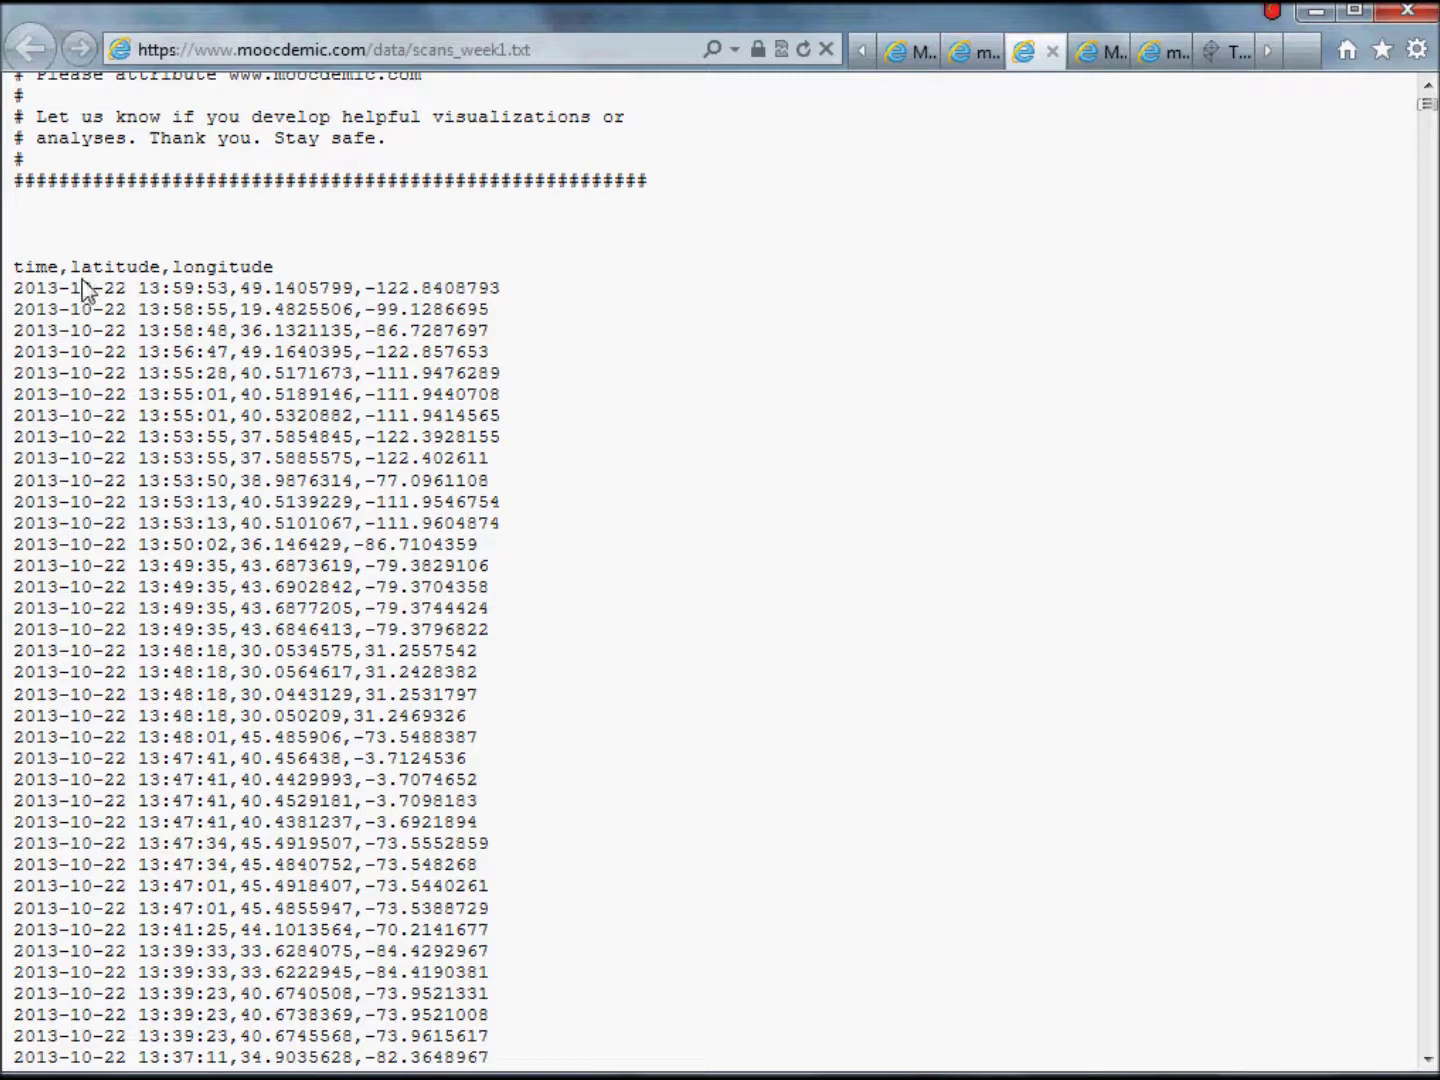
drag(15, 268, 491, 797)
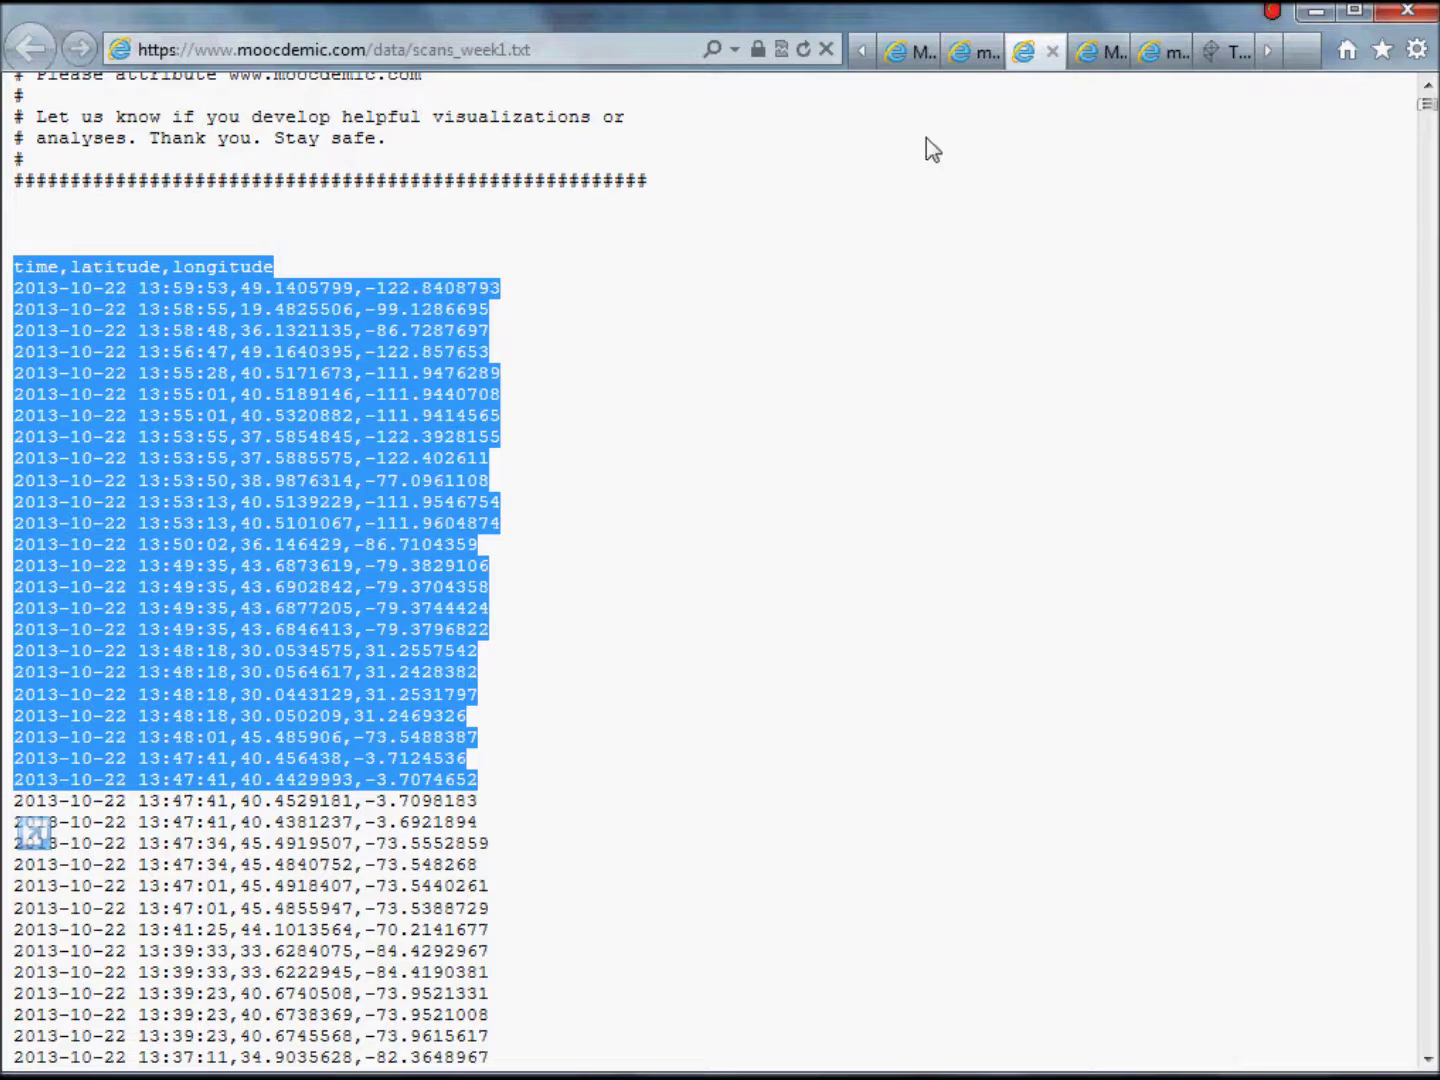
click(967, 52)
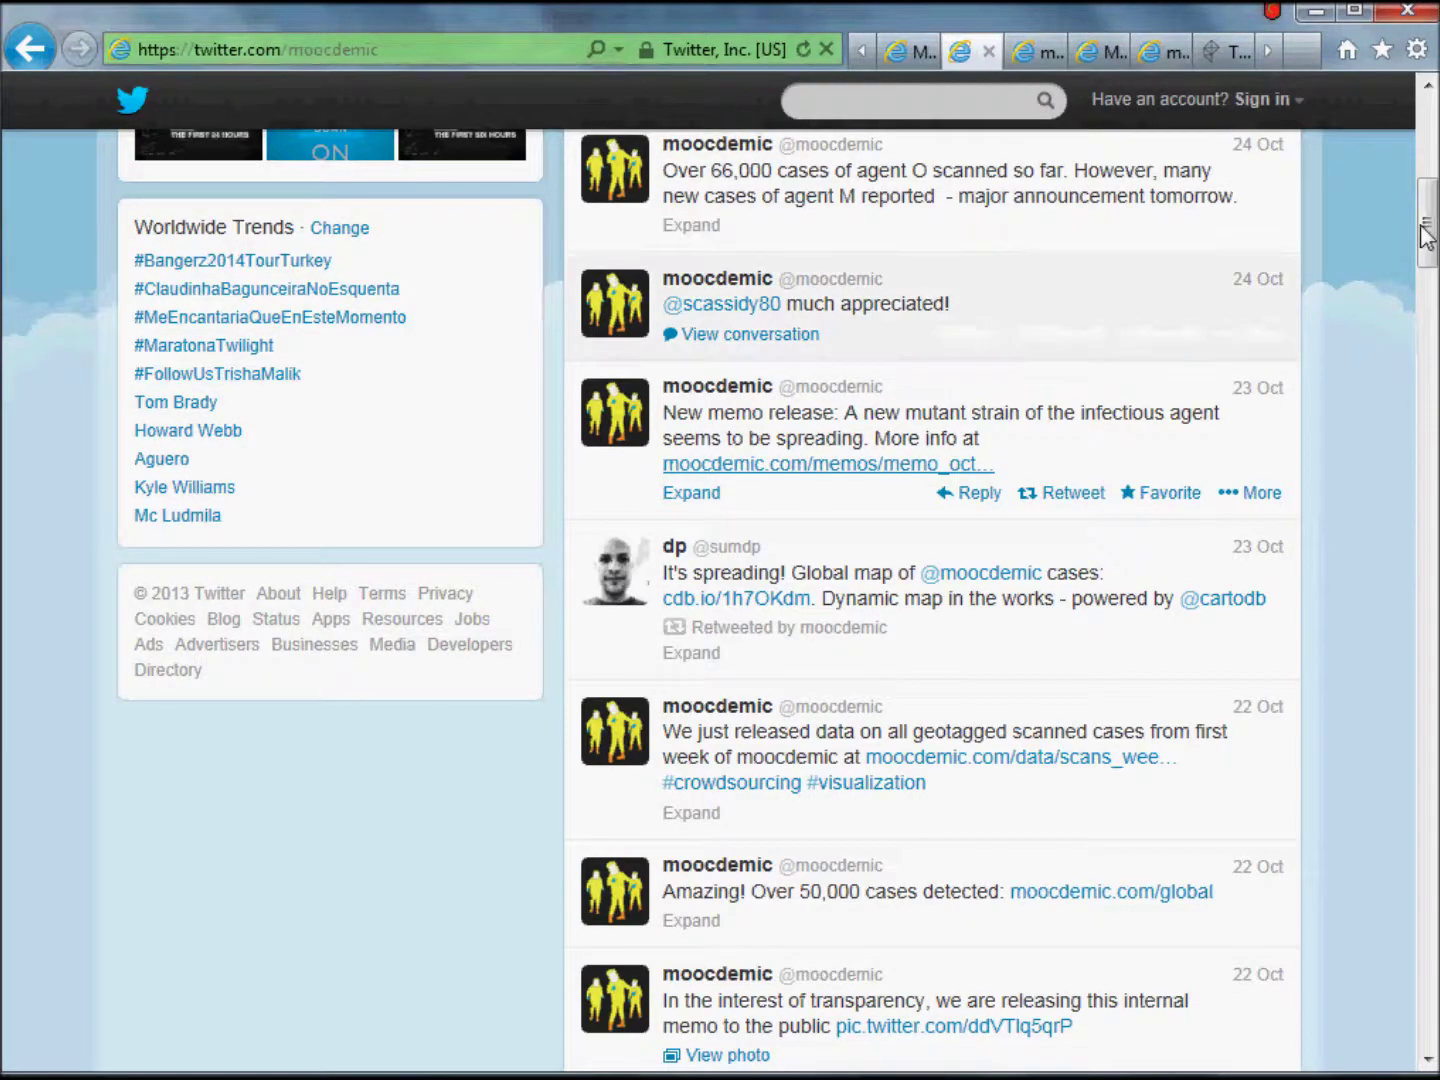
Scroll down the embedded Moocdemic Week 1 global map of scanned infections.
scroll(1426, 235, down, 1)
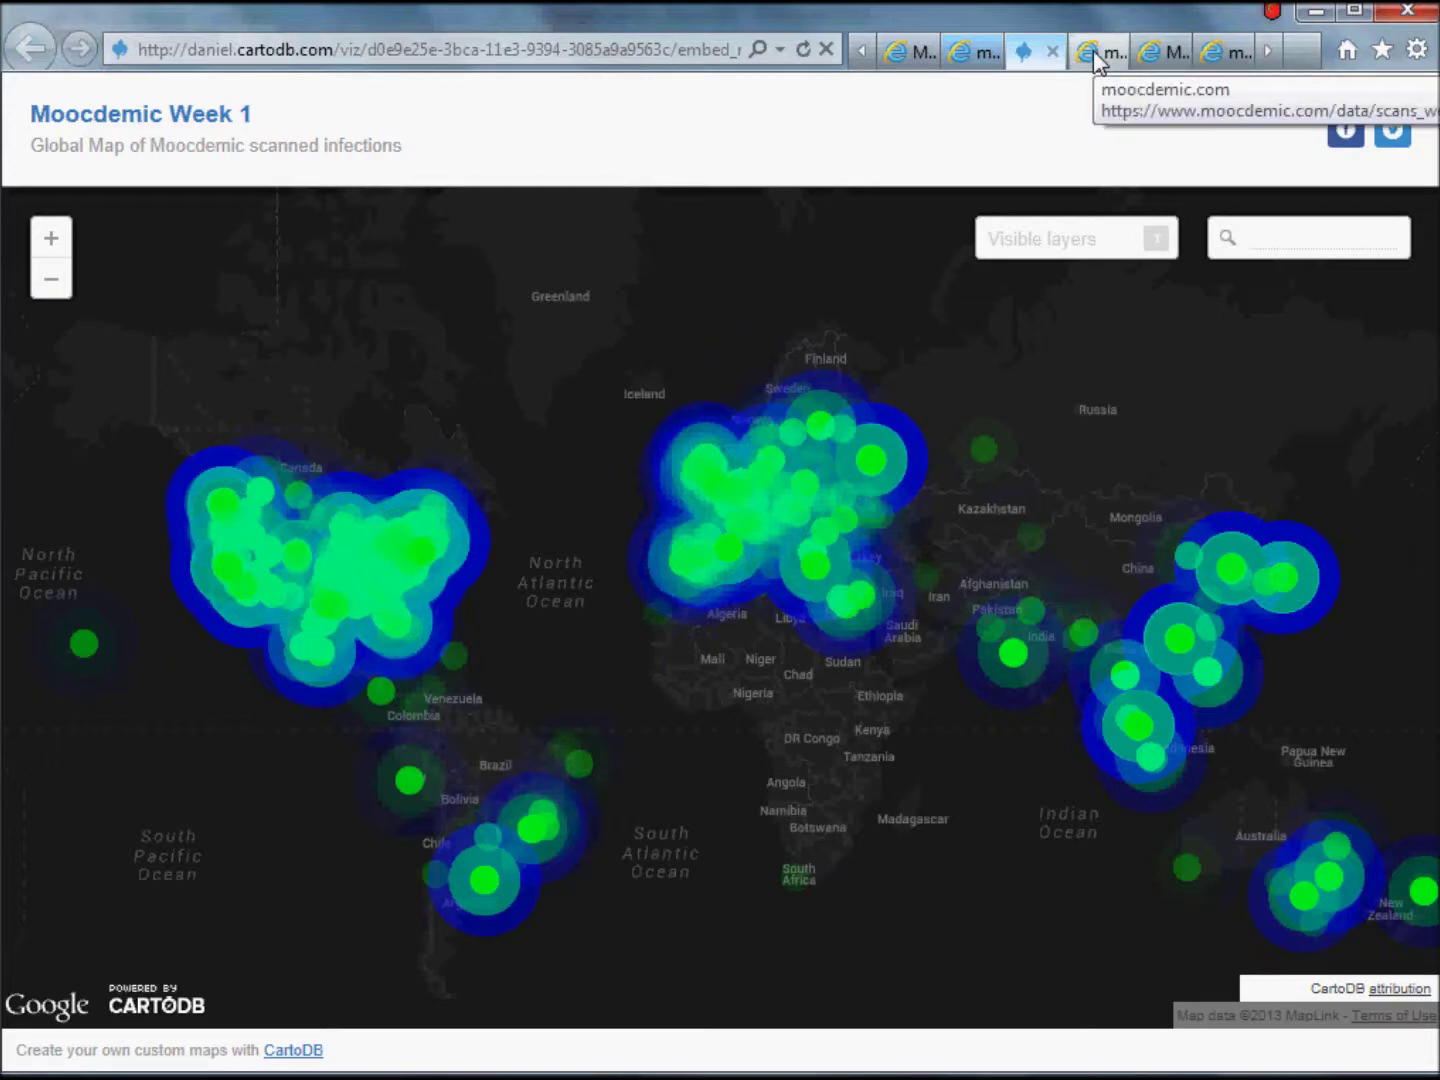
Go back to the scans_week1.txt file and clear the previous selection.
click(958, 51)
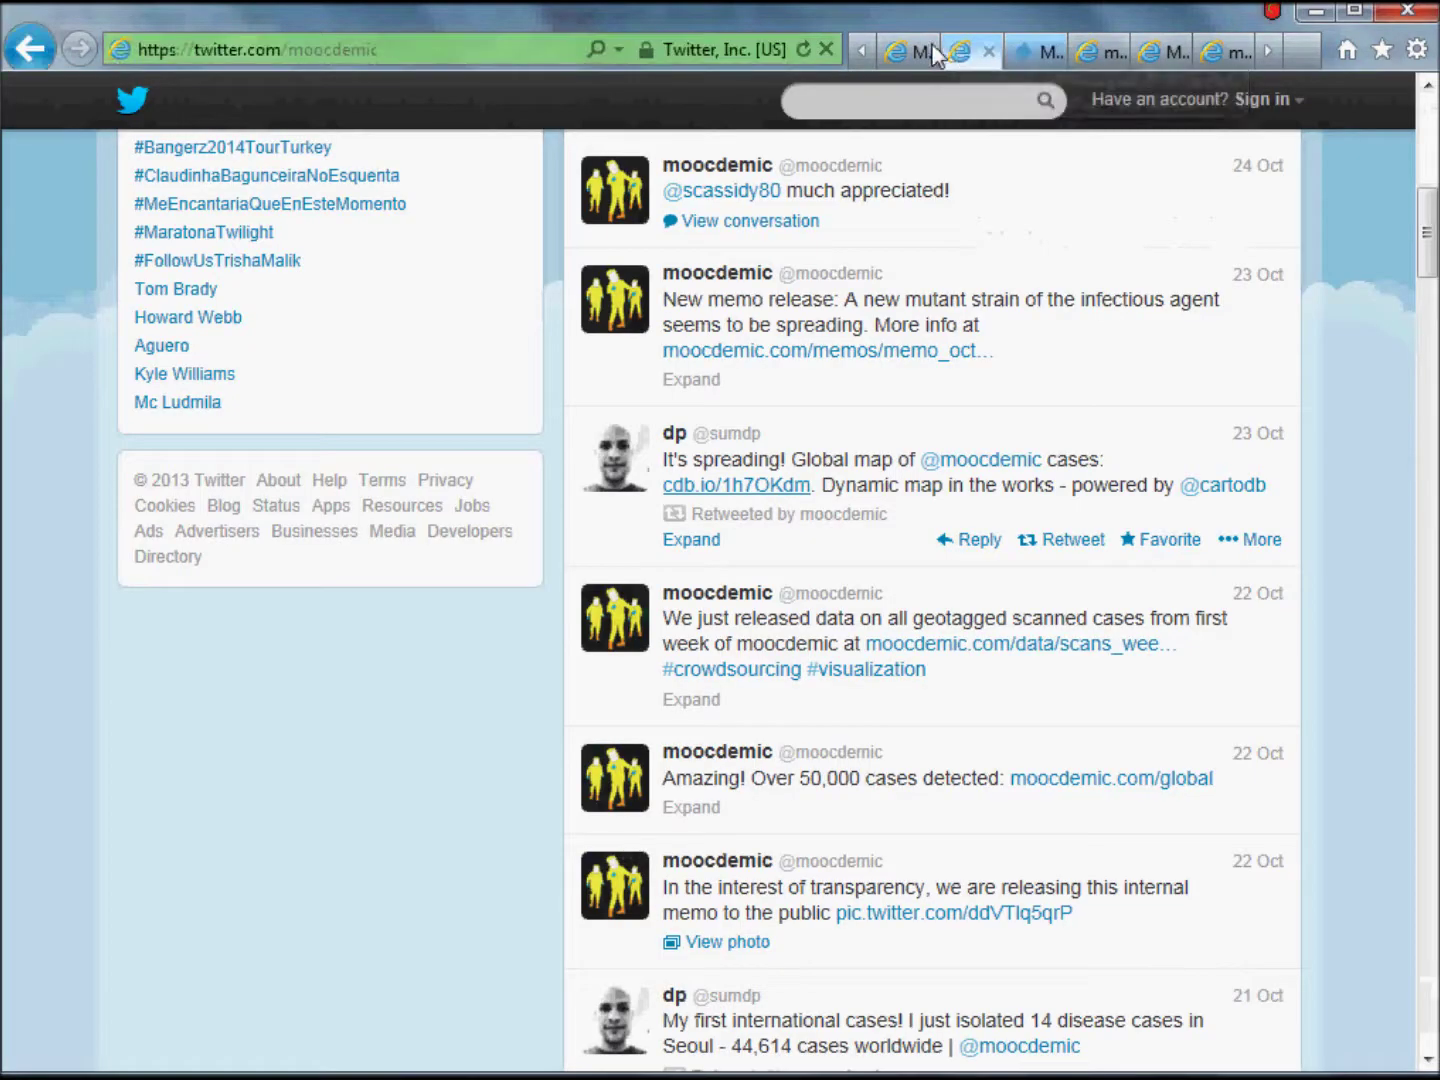
click(1094, 58)
click(580, 455)
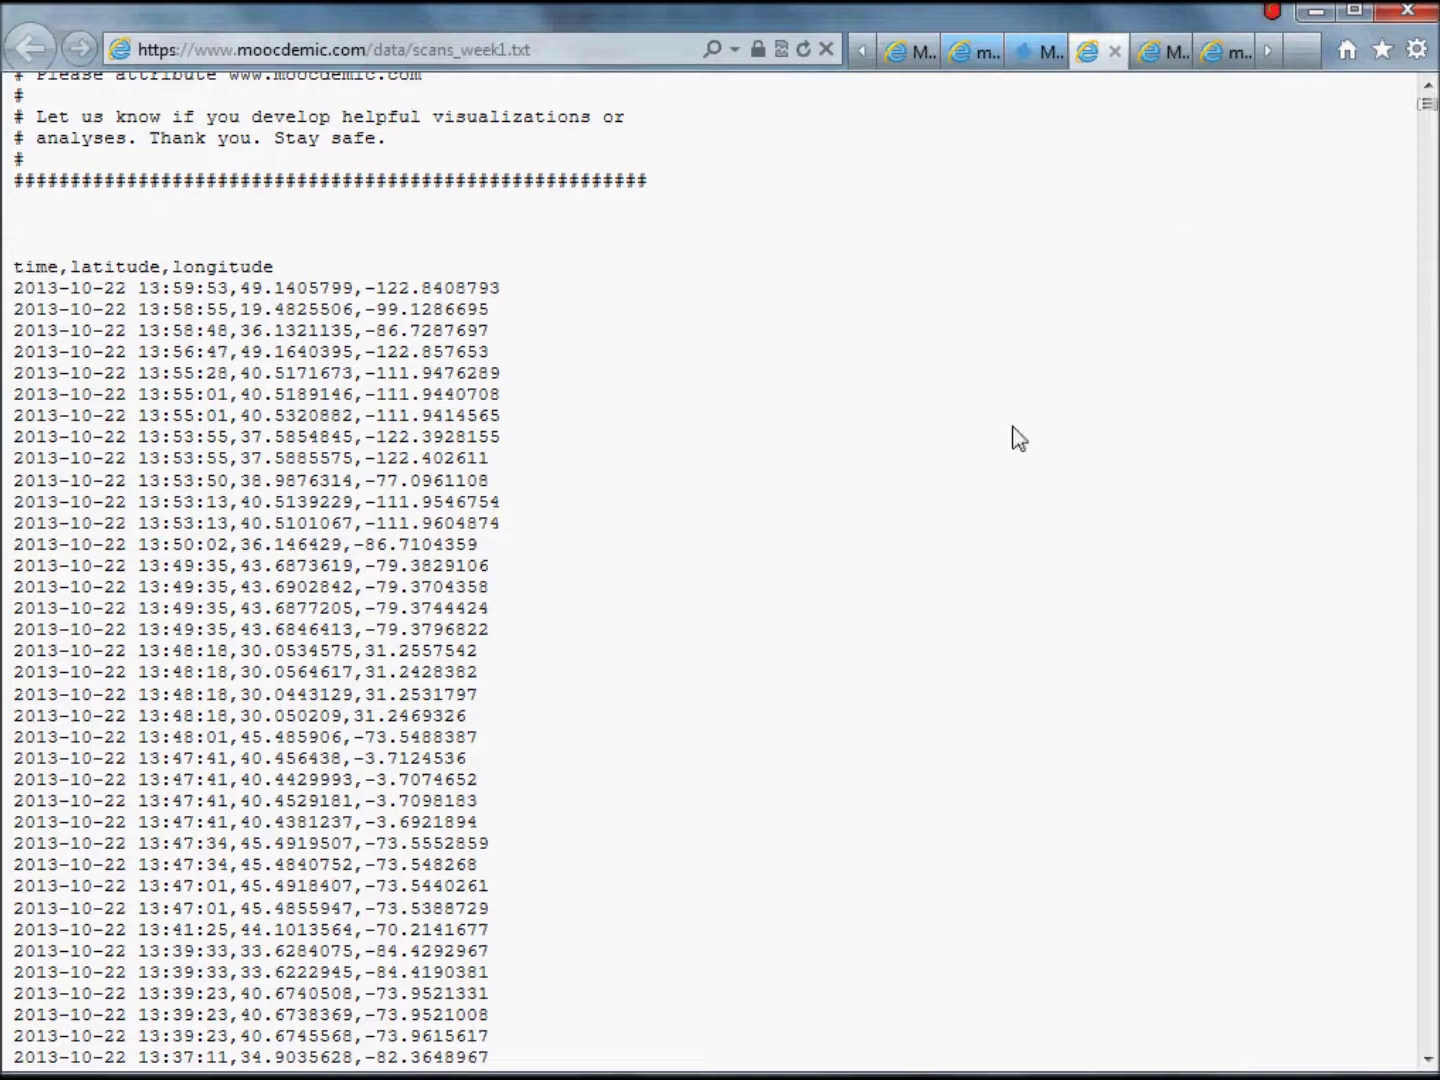
click(1426, 88)
click(1427, 88)
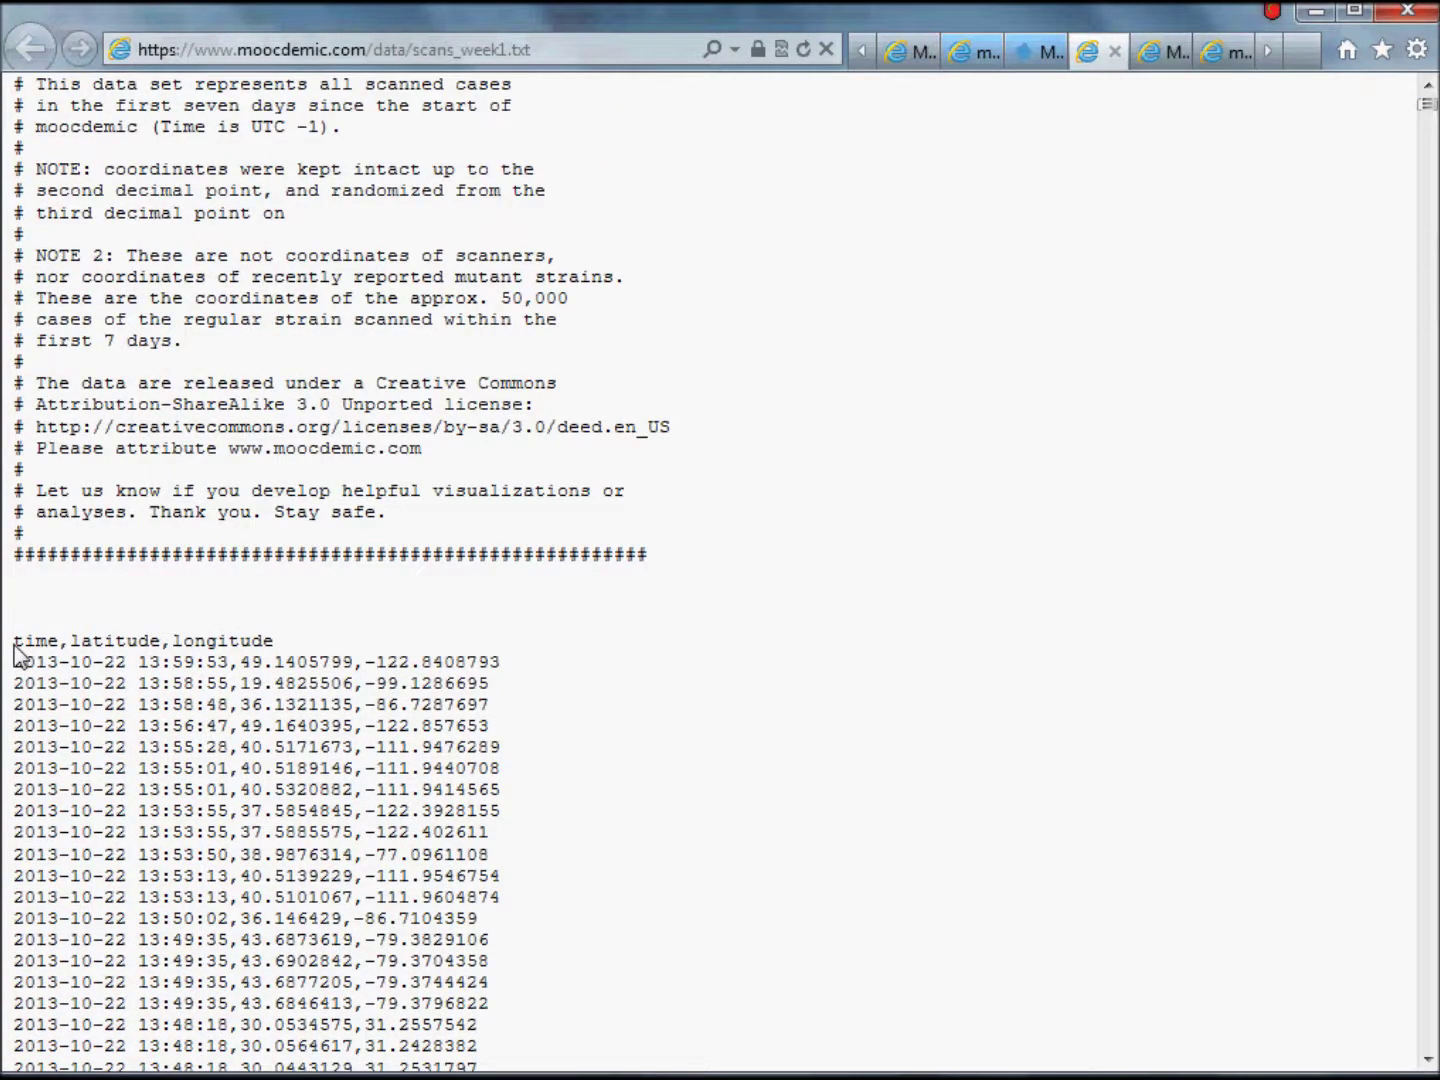
Select from the time,latitude,longitude header to the 13:47:41,40.4381237 row, then bring Excel forward.
drag(14, 644, 506, 905)
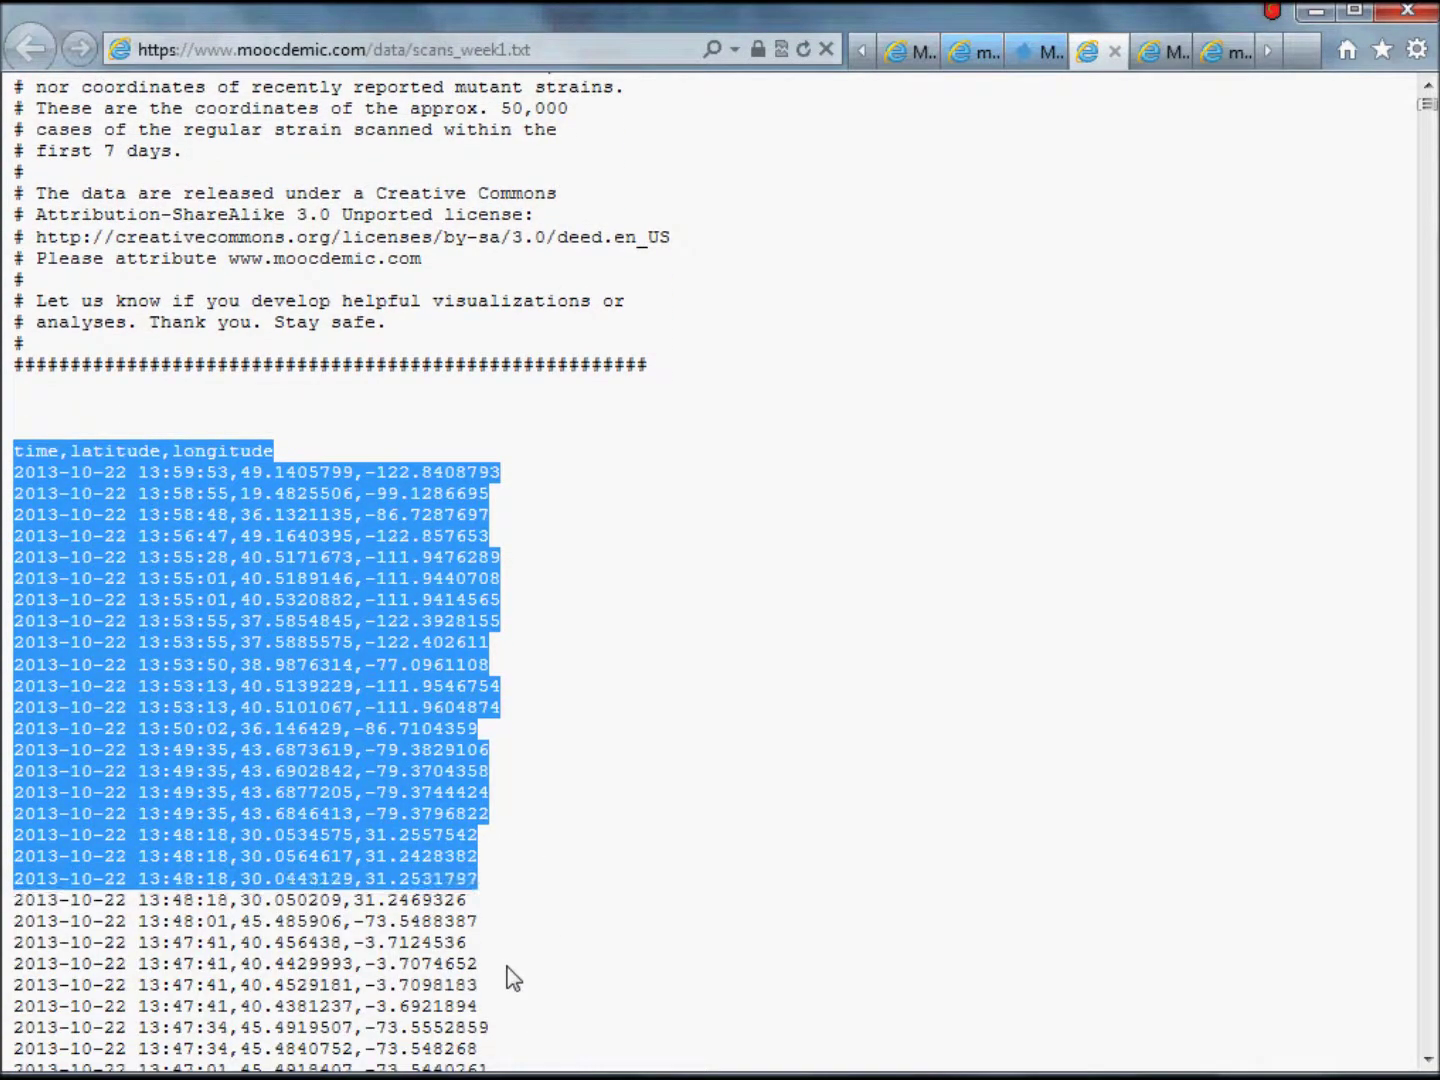
drag(508, 978, 512, 1013)
key(ctrl+c)
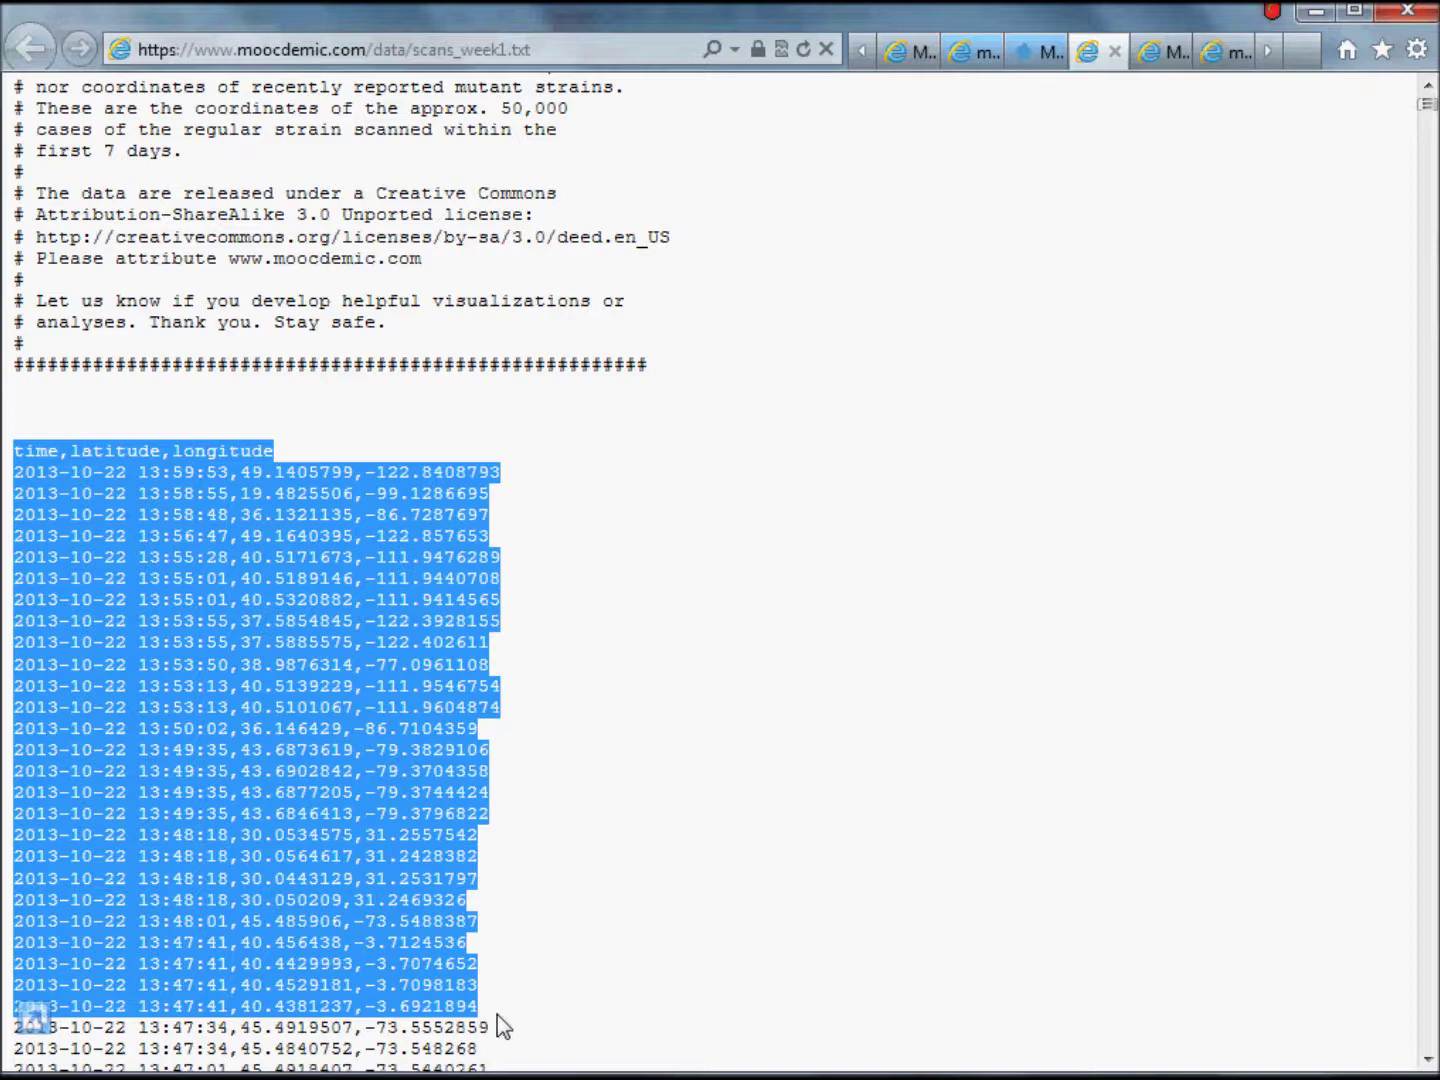
click(527, 1058)
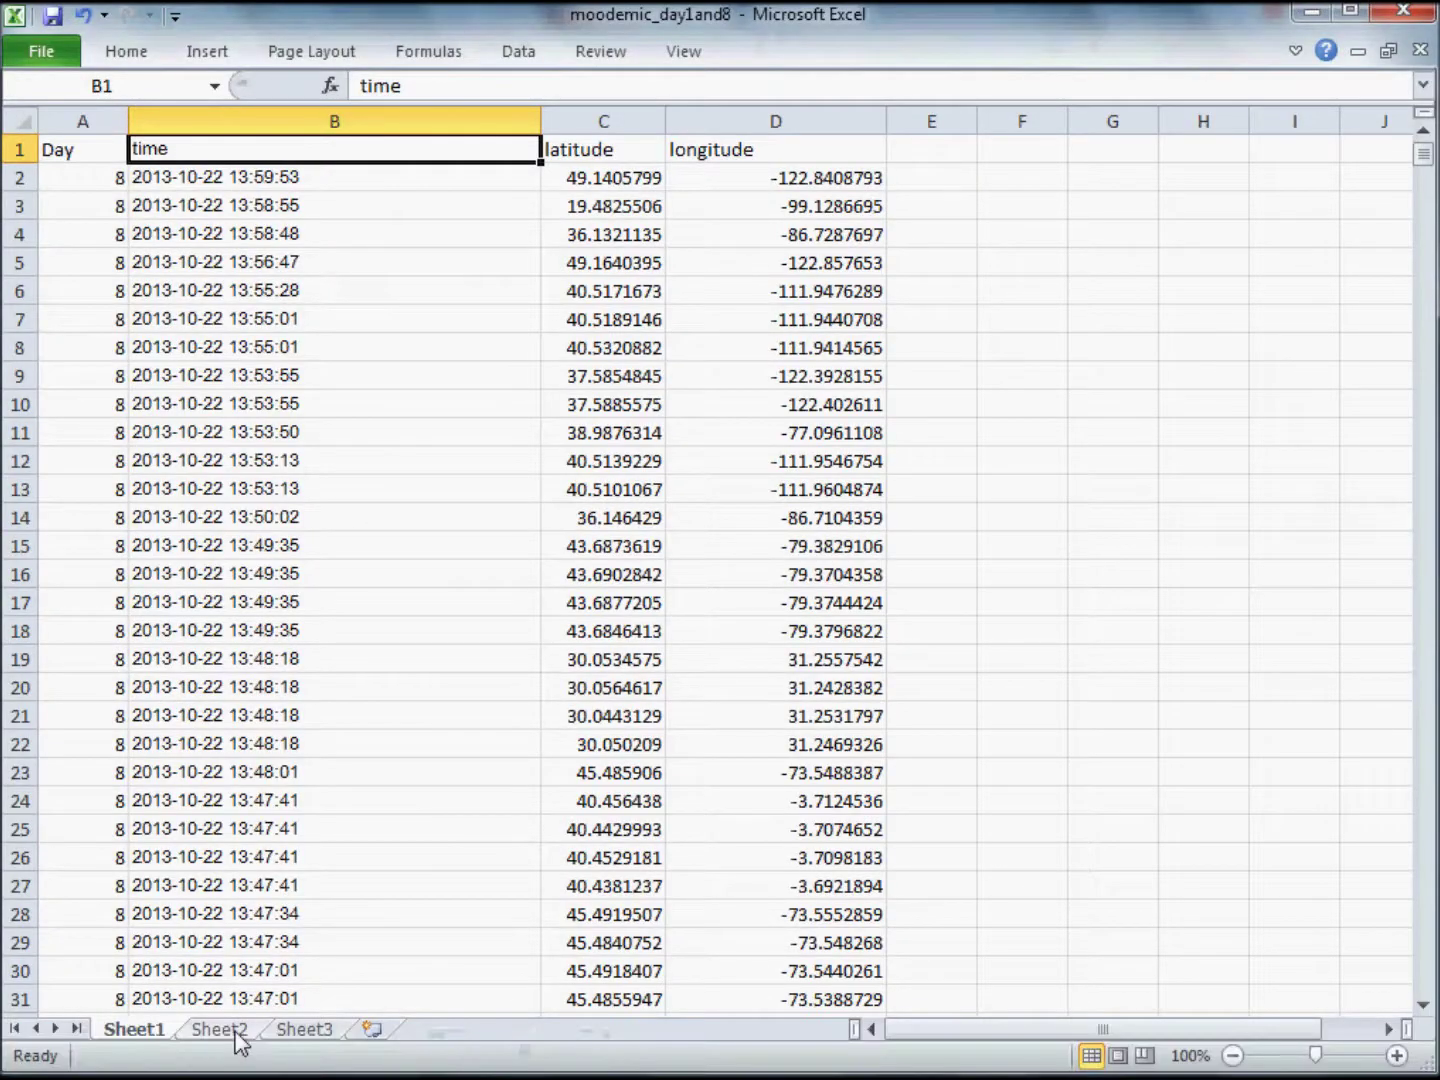
Paste the copied data rows into column A of Sheet2 and widen the column.
click(237, 1035)
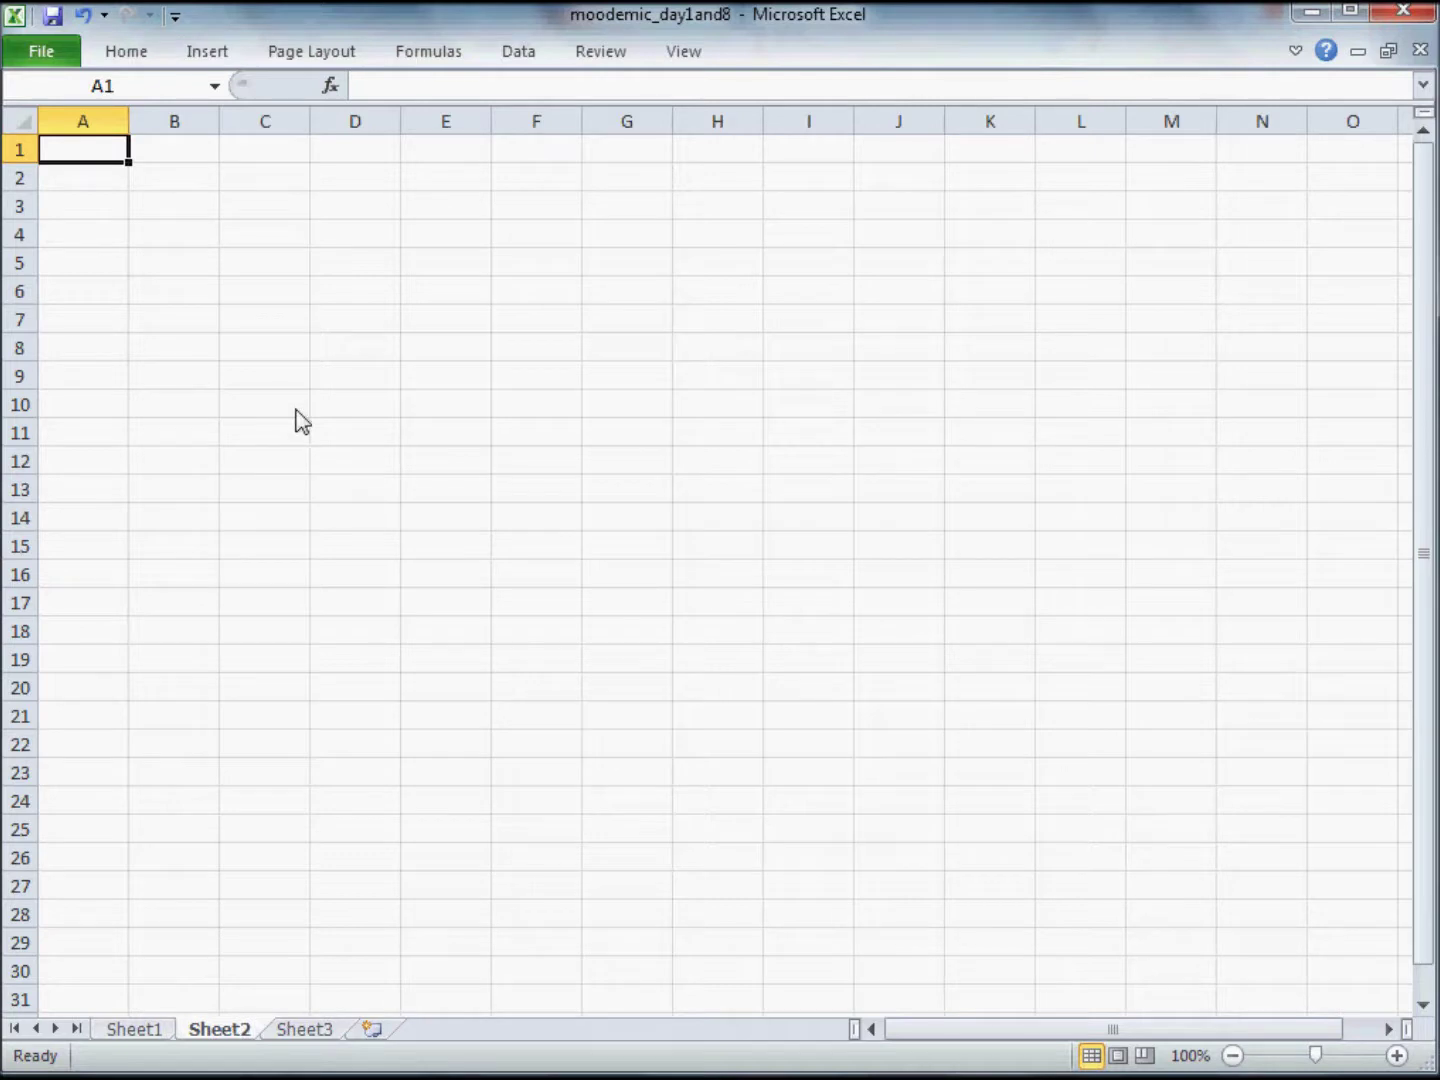
key(ctrl+v)
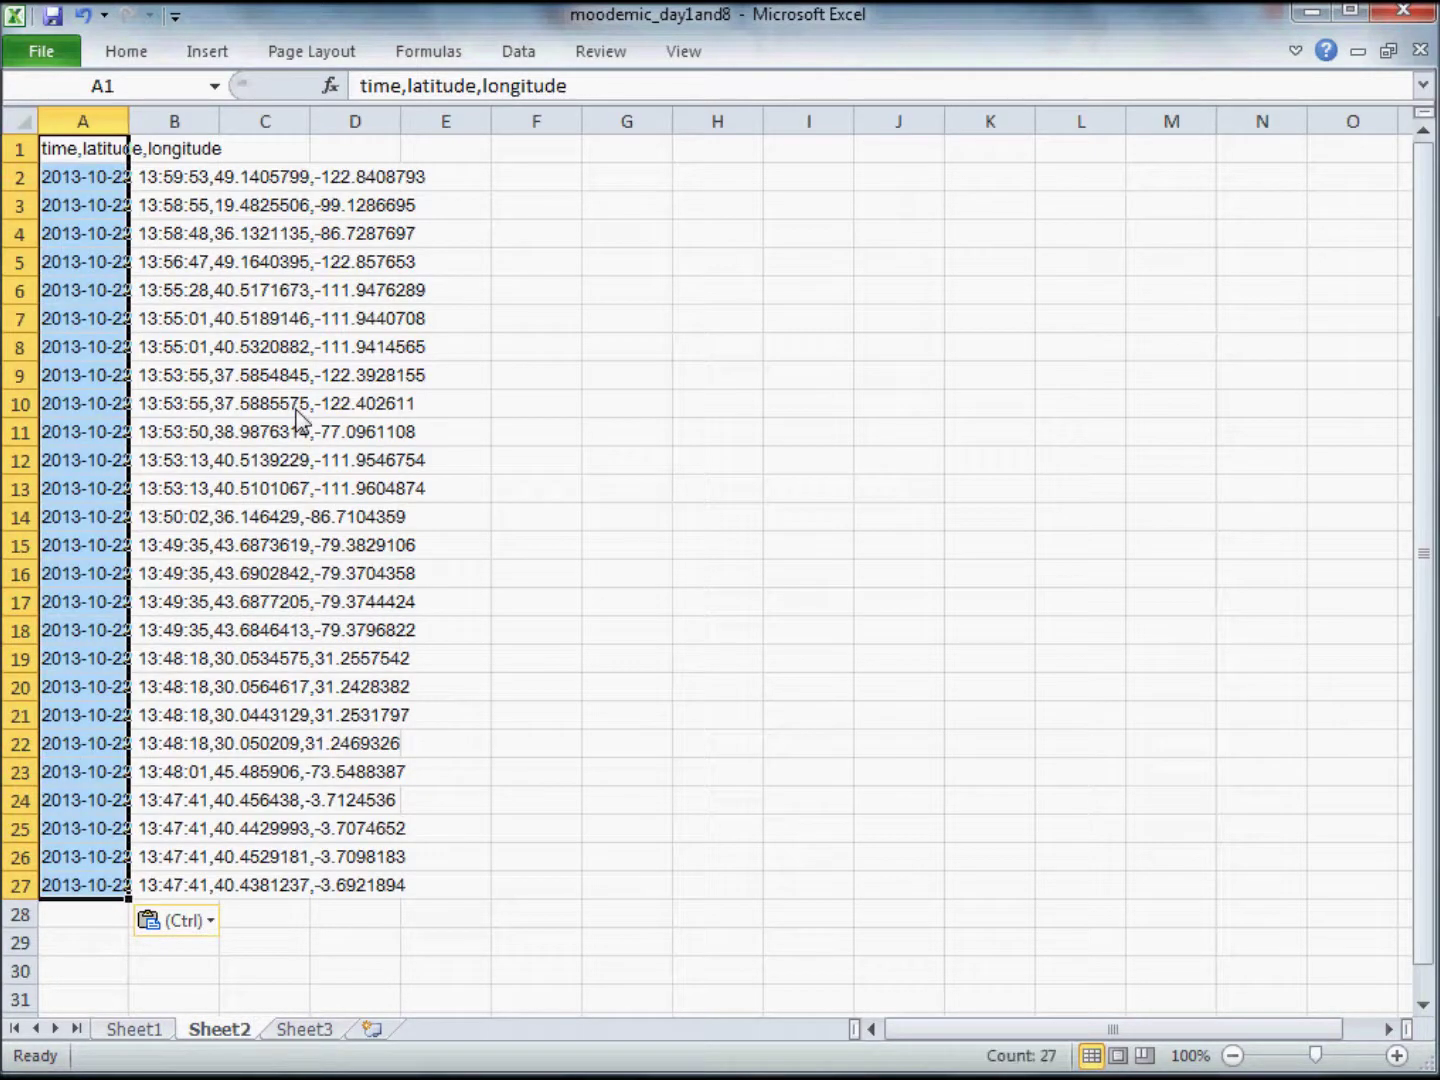
drag(129, 122, 472, 149)
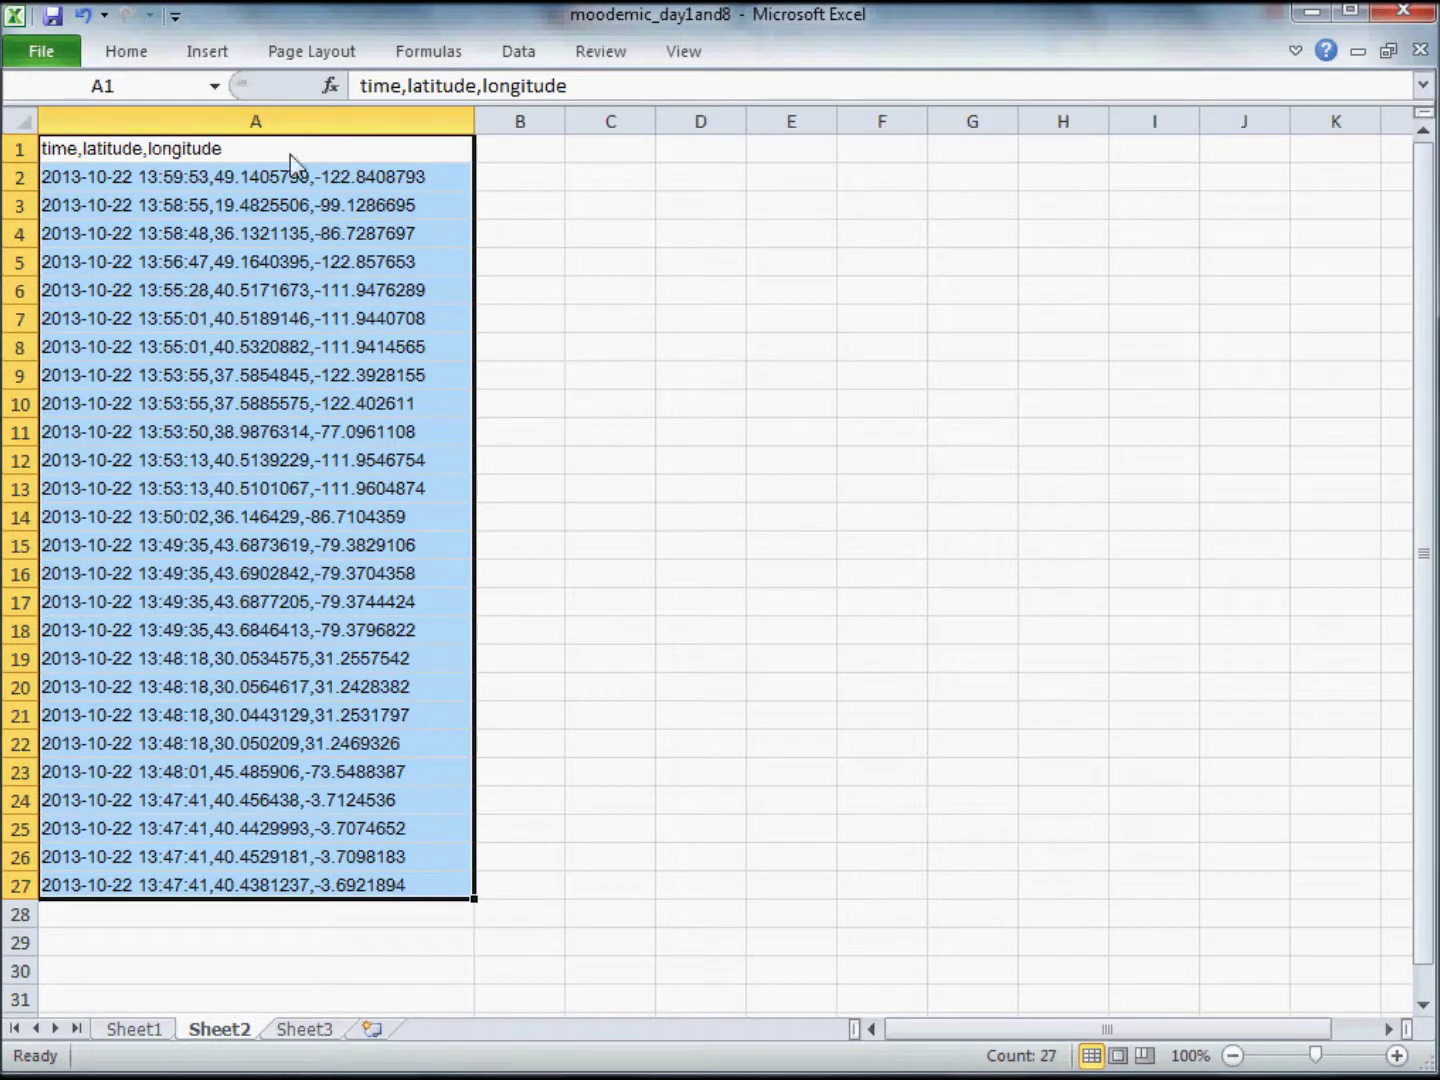
Split column A into time, latitude and longitude columns using comma-delimited Text to Columns.
click(520, 52)
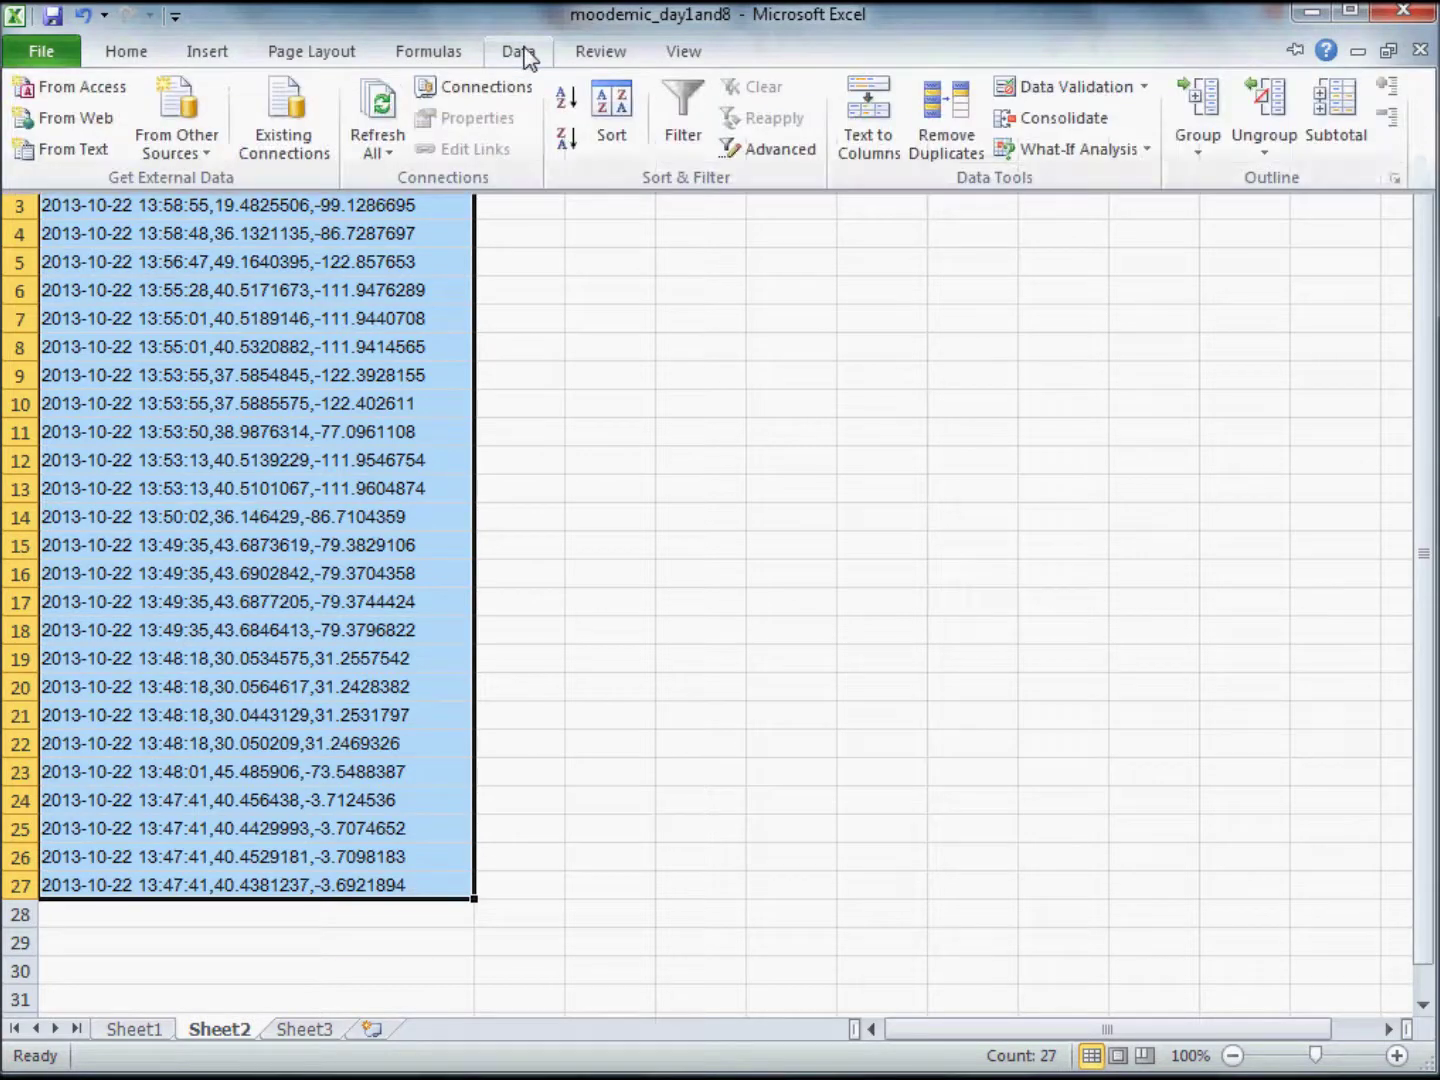
click(868, 125)
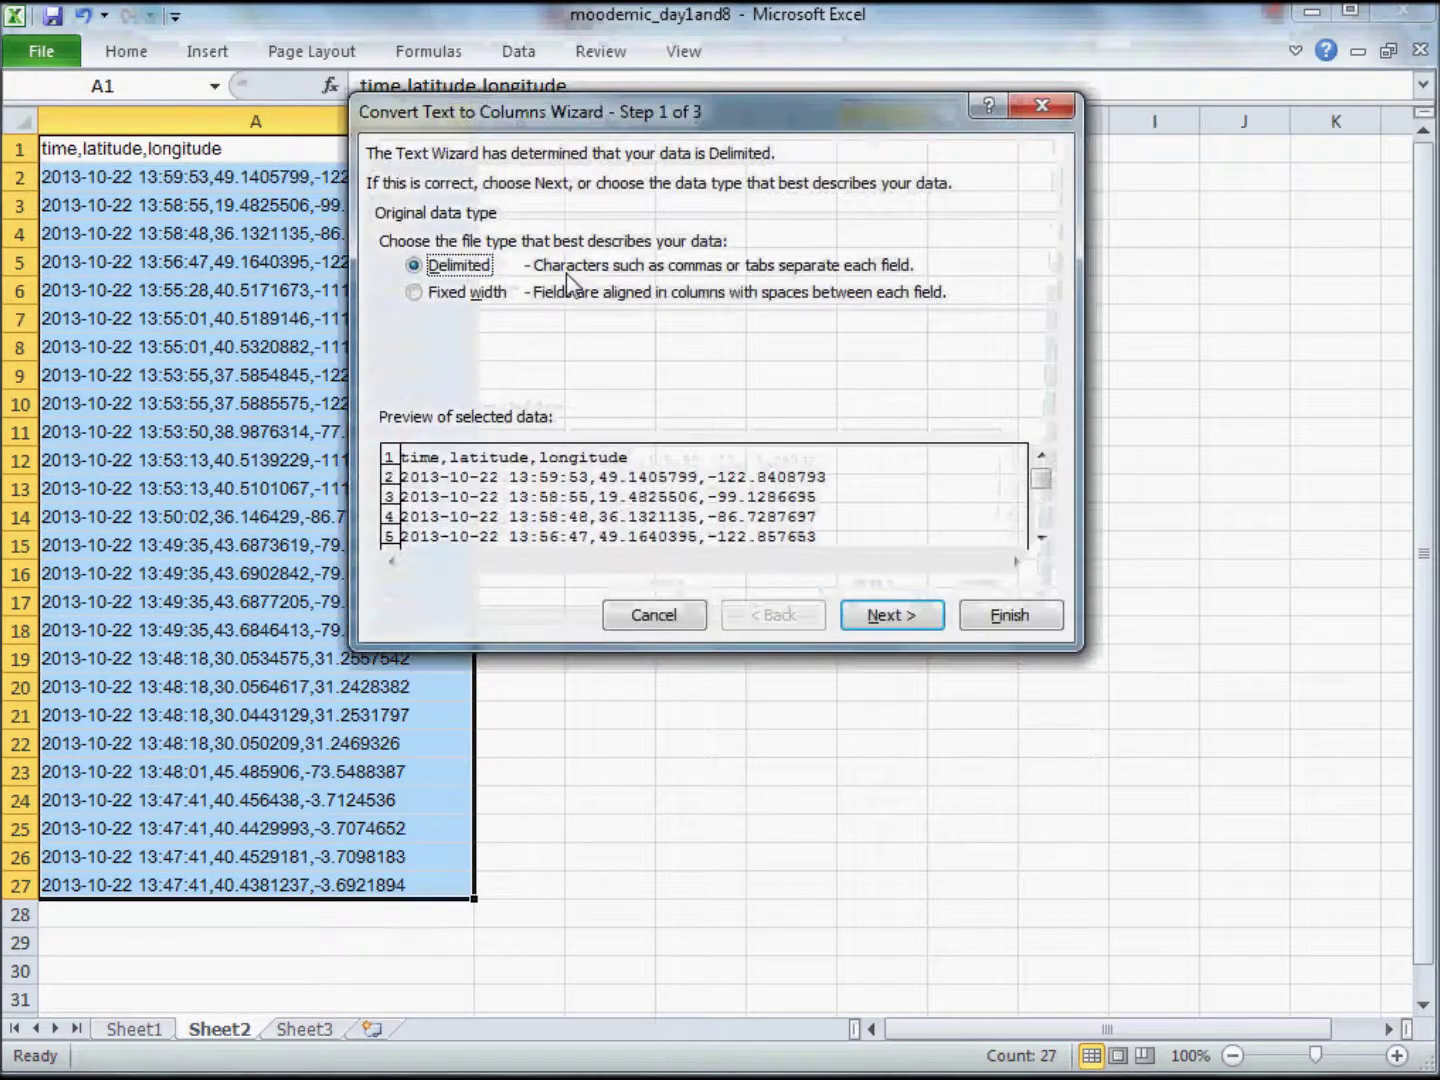
click(910, 615)
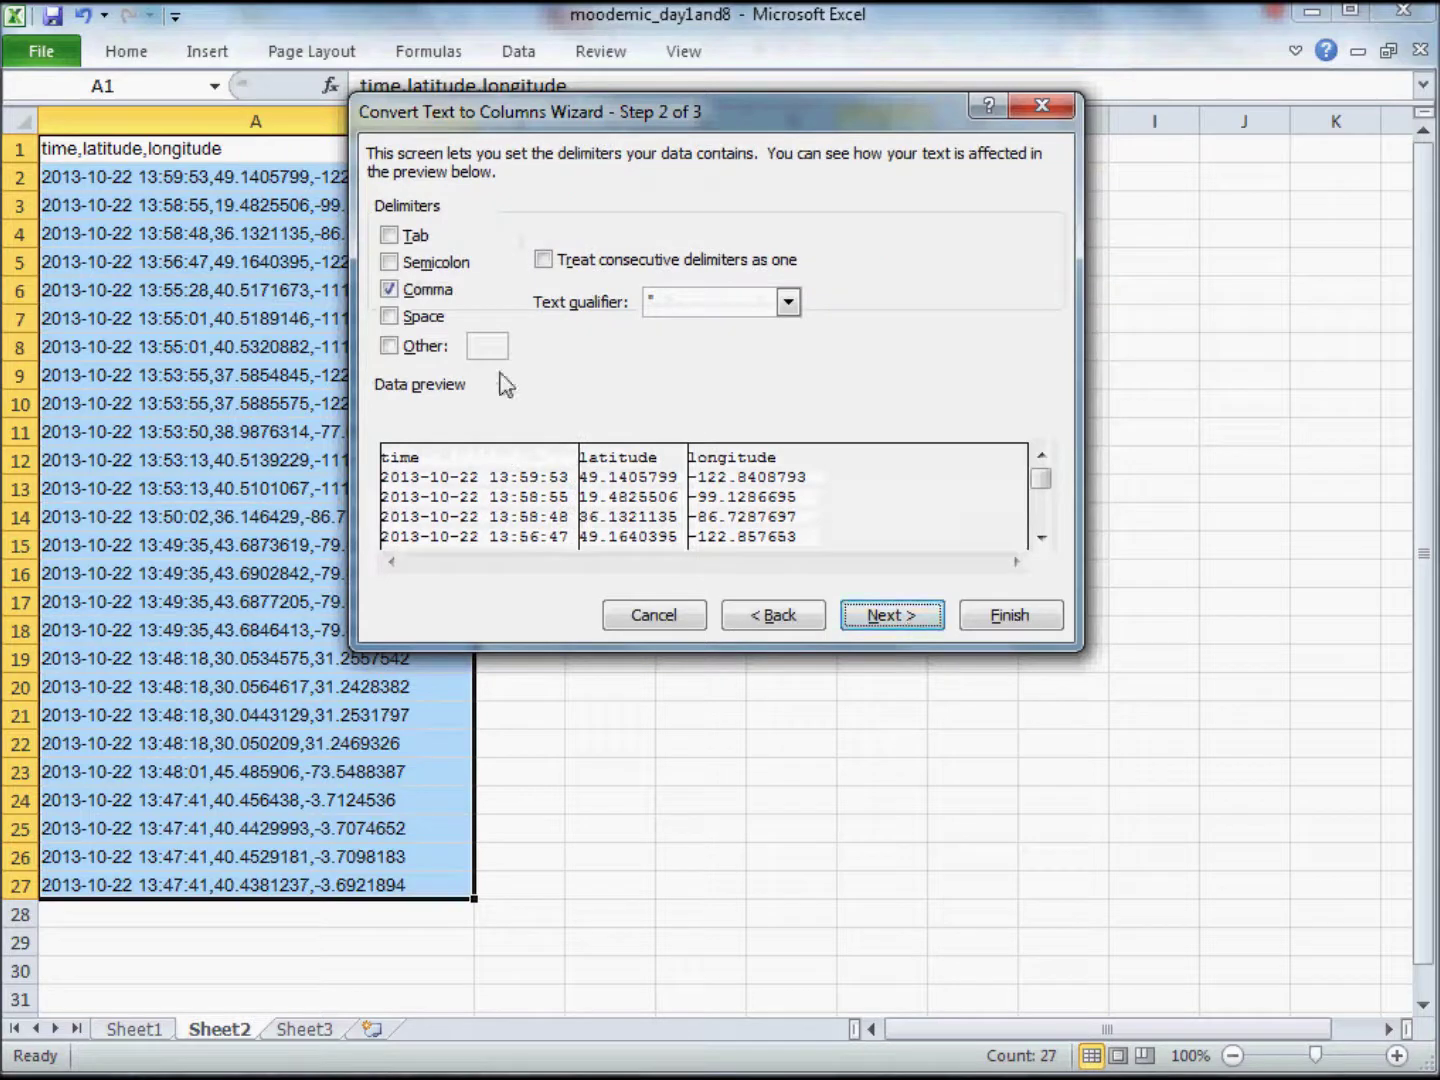
click(916, 626)
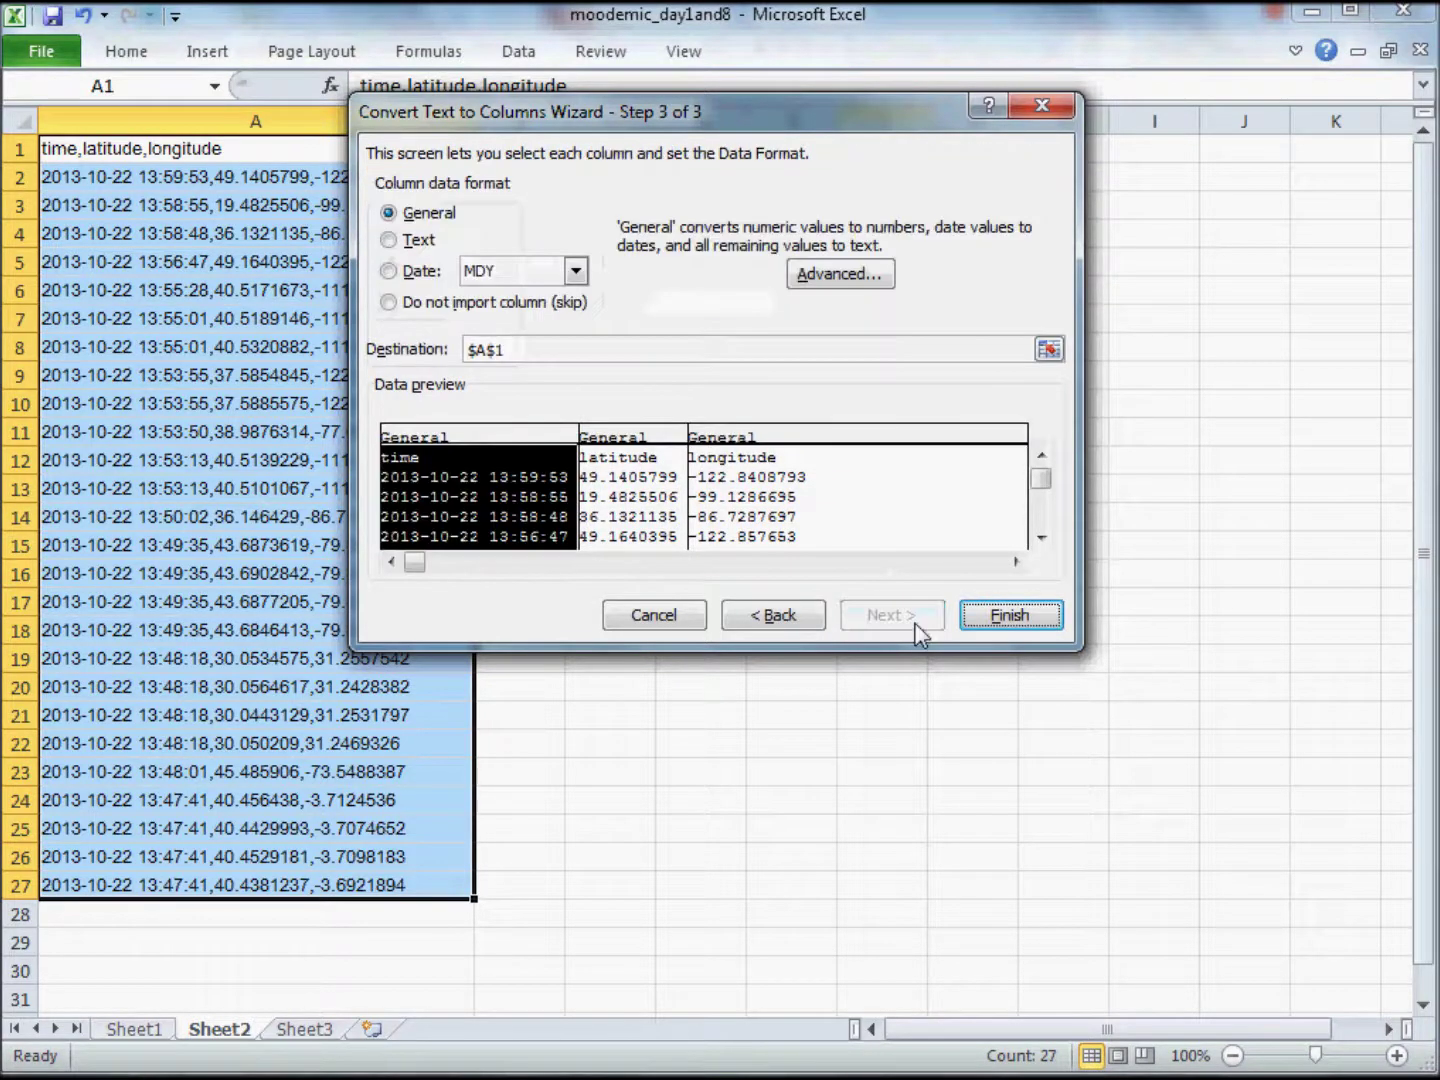
click(996, 612)
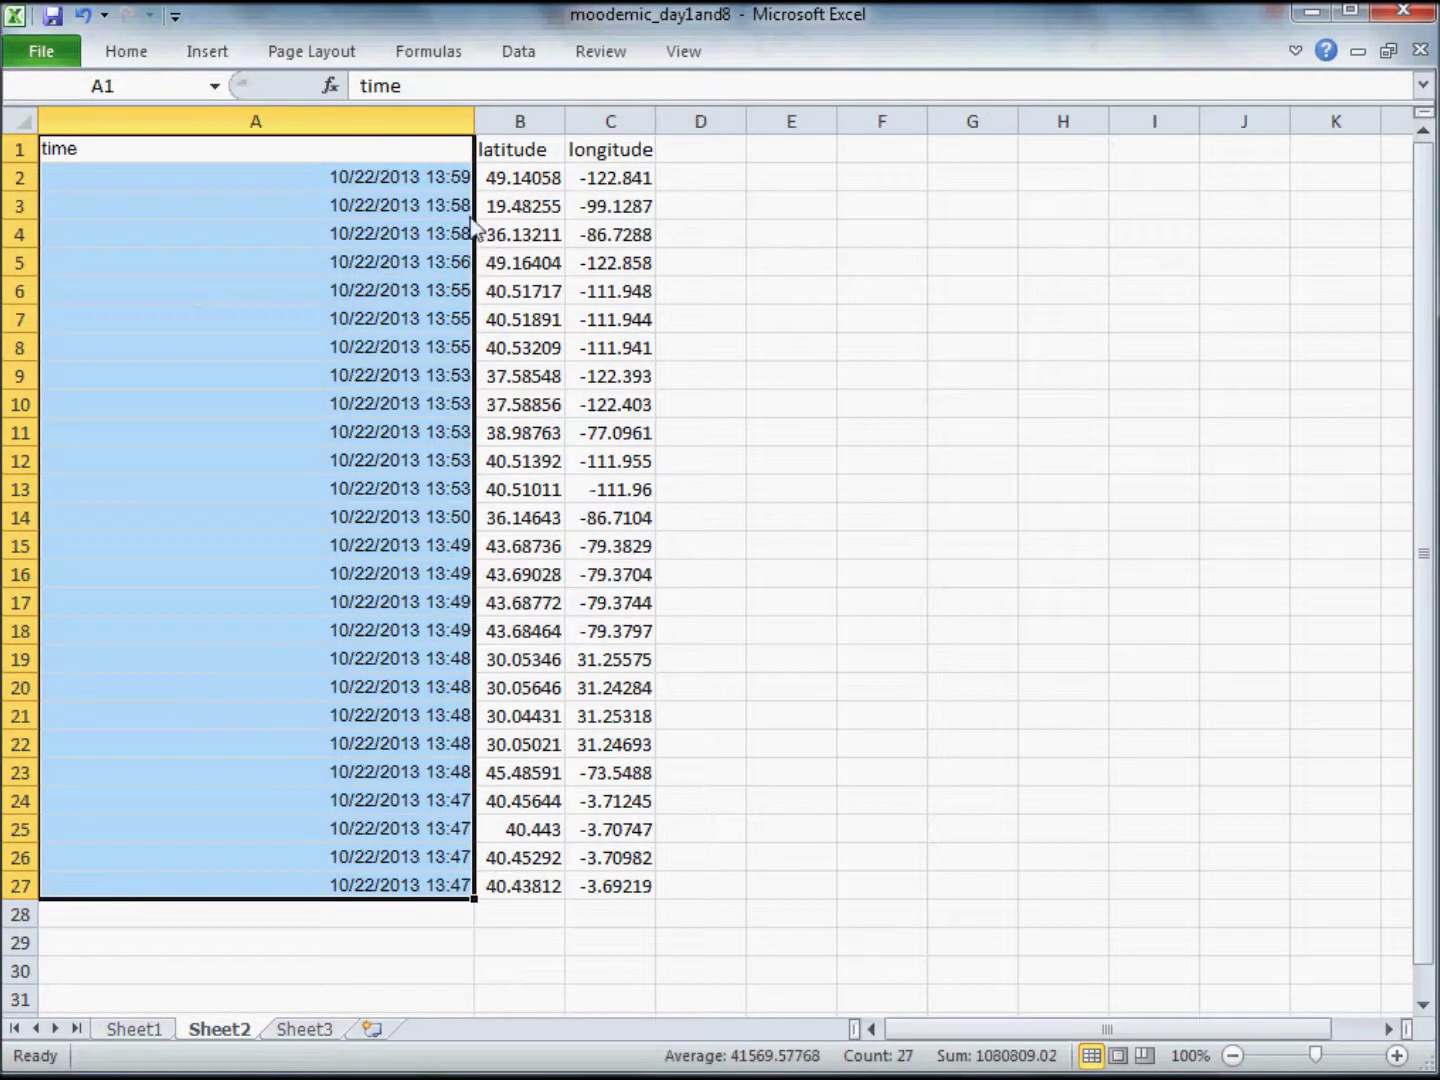
click(373, 121)
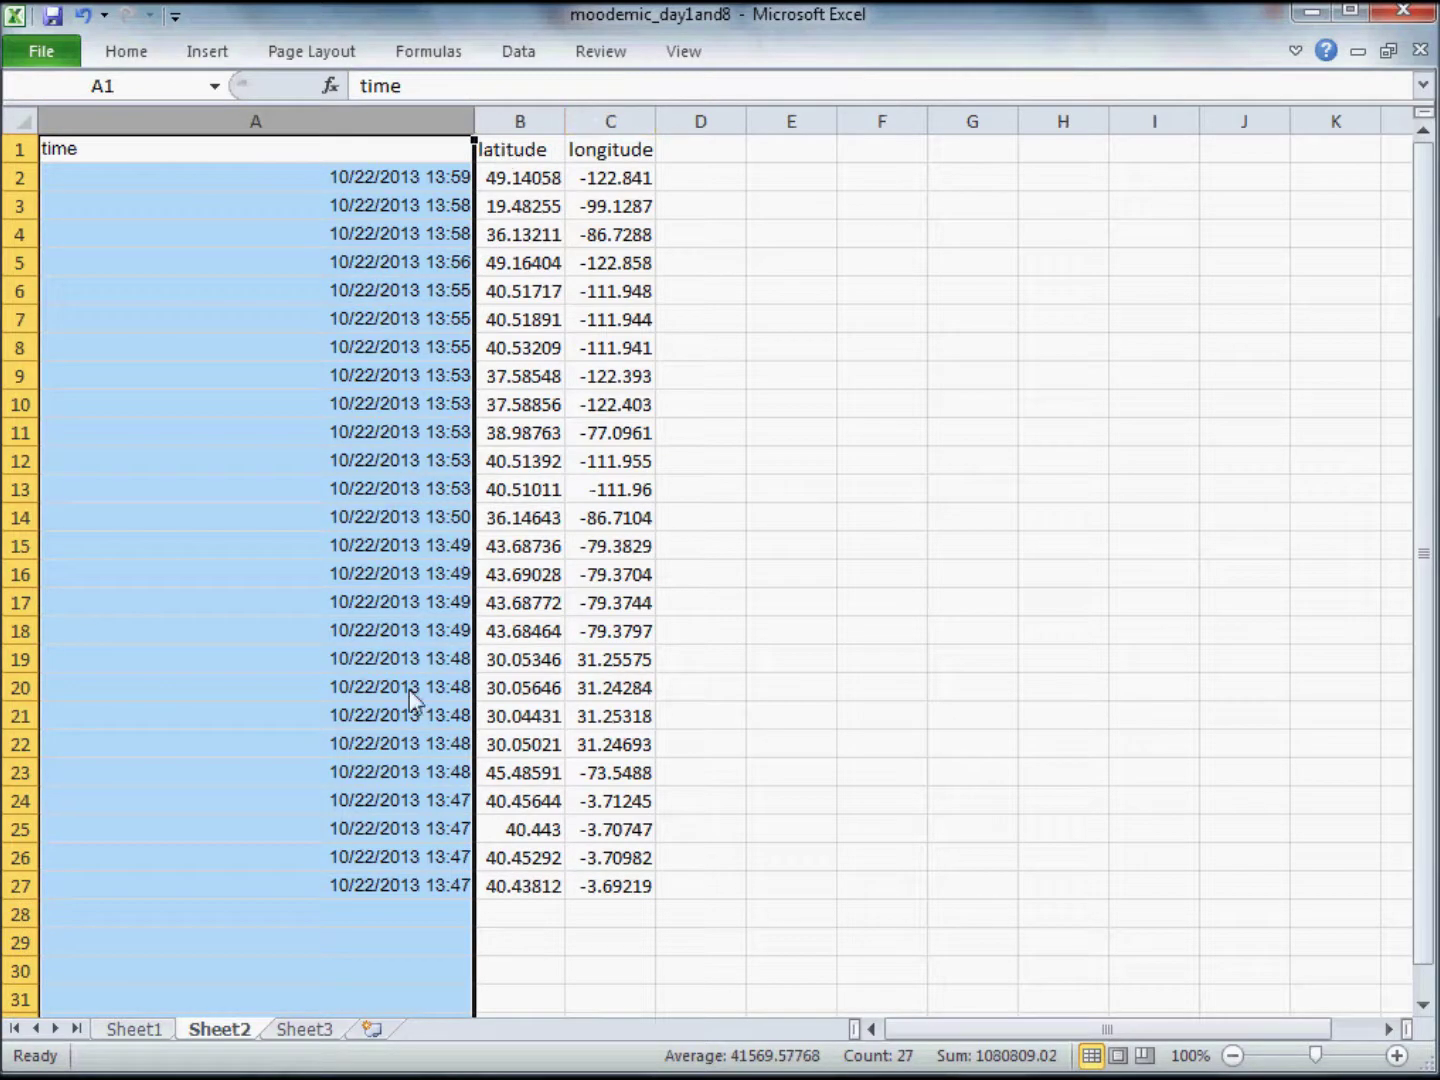
click(128, 1031)
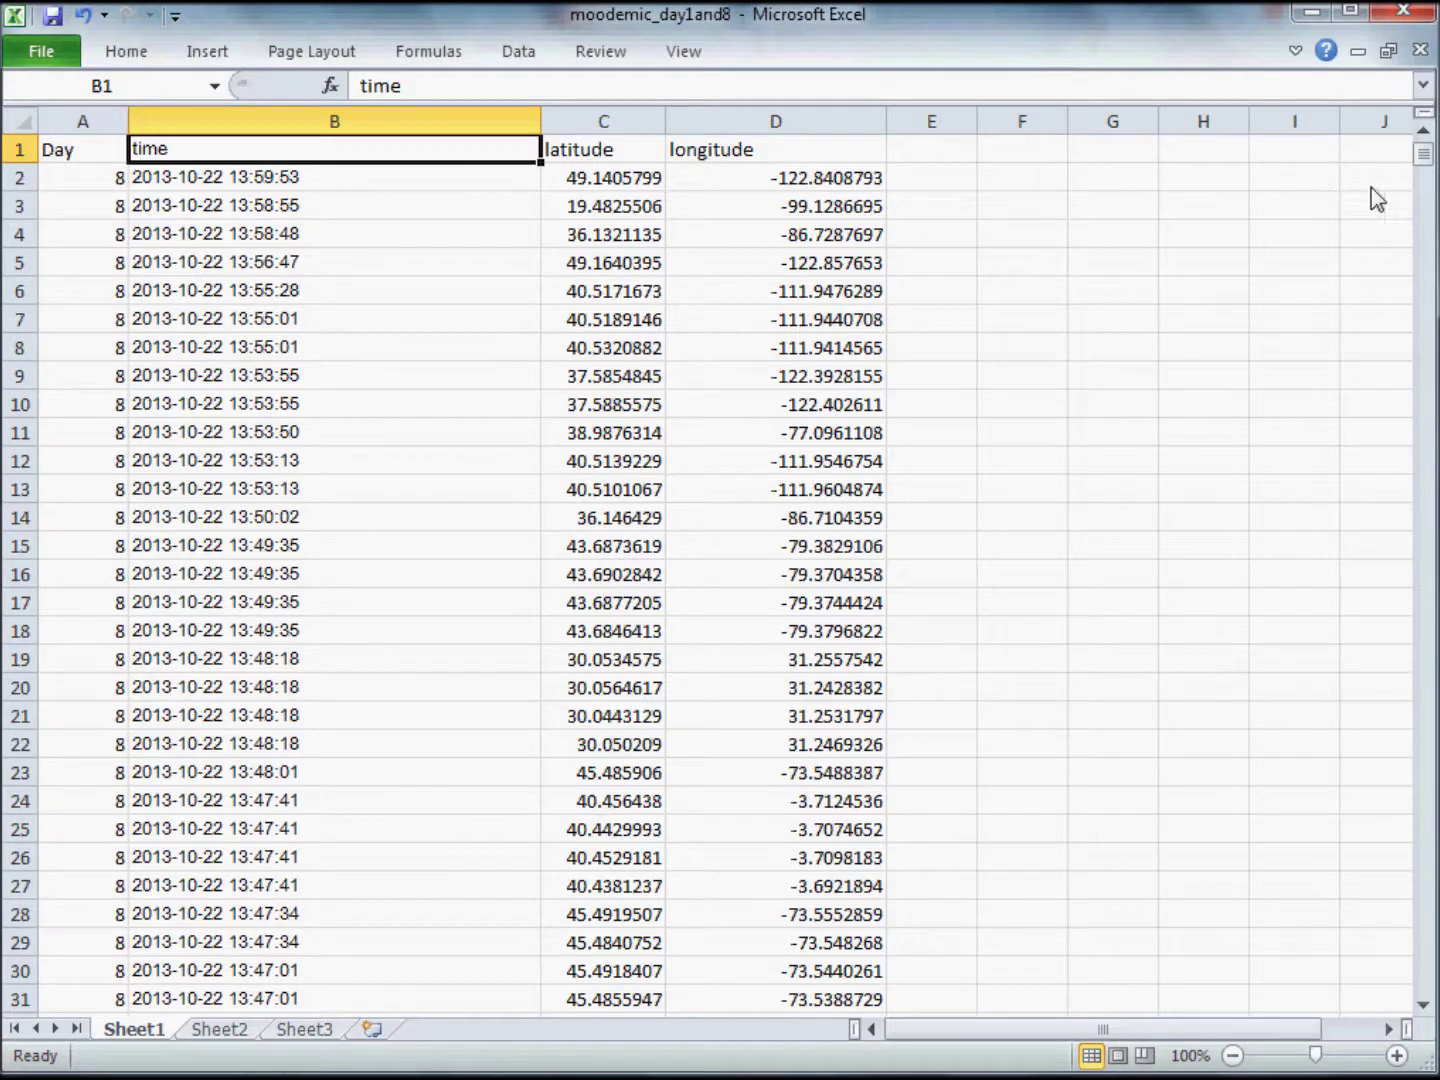
Select the Day column on Sheet1 and scroll through the day 8 and day 1 rows.
mouse_move(1425, 165)
mouse_down()
mouse_move(1426, 1011)
mouse_move(1425, 140)
mouse_up()
click(100, 128)
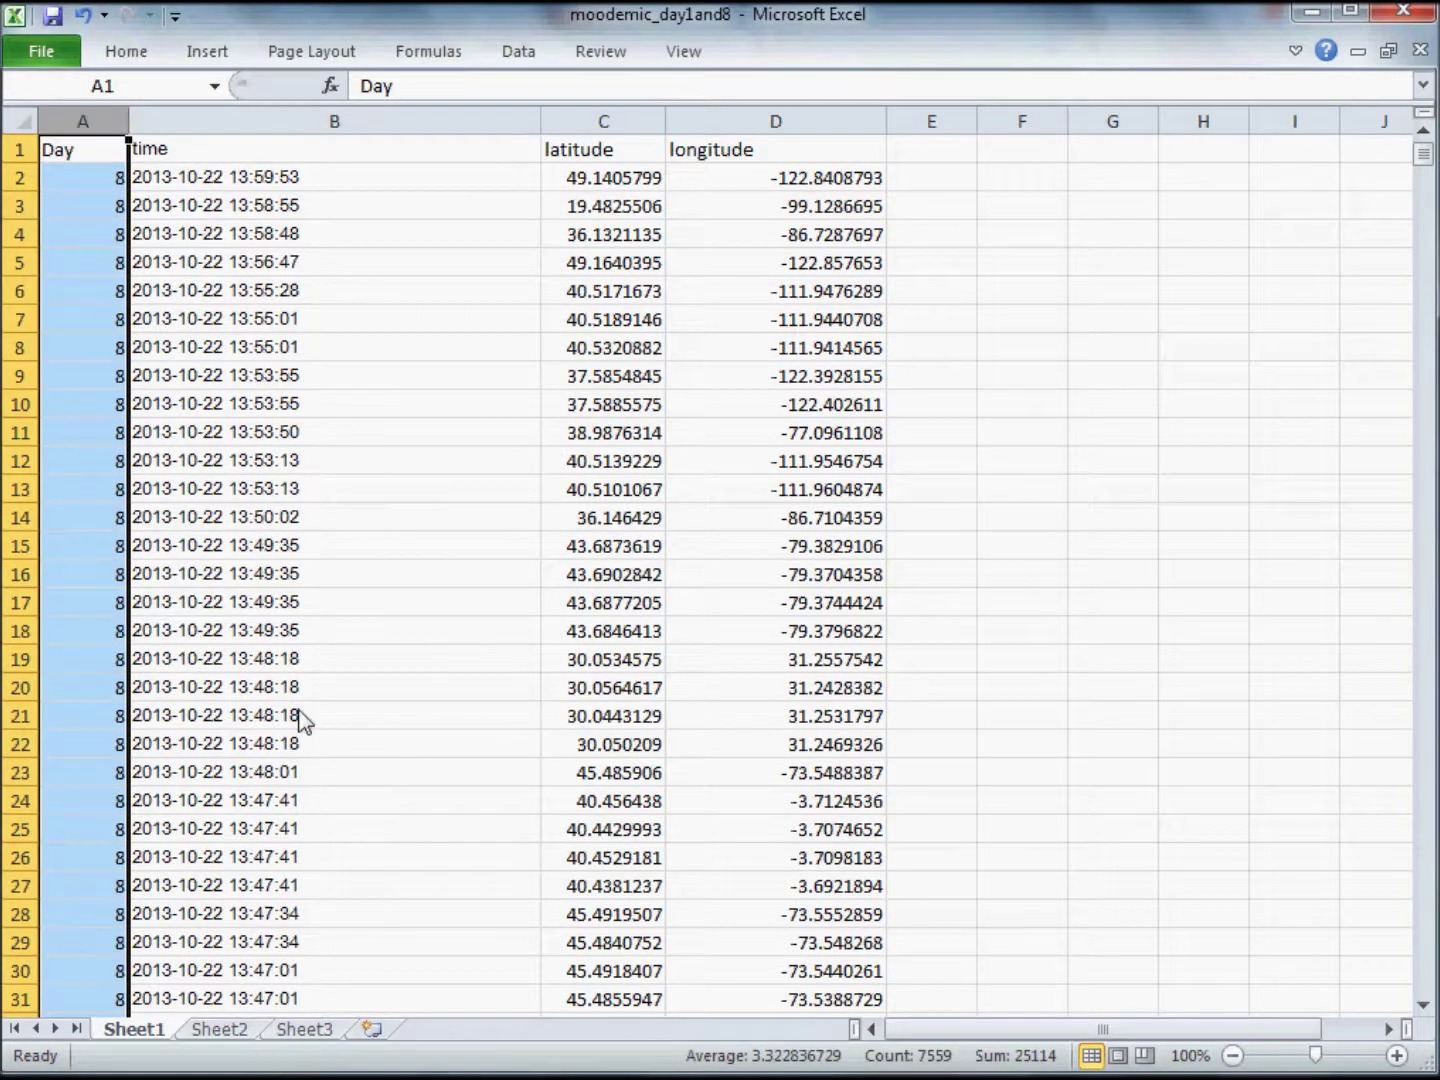
drag(1424, 150, 1430, 1004)
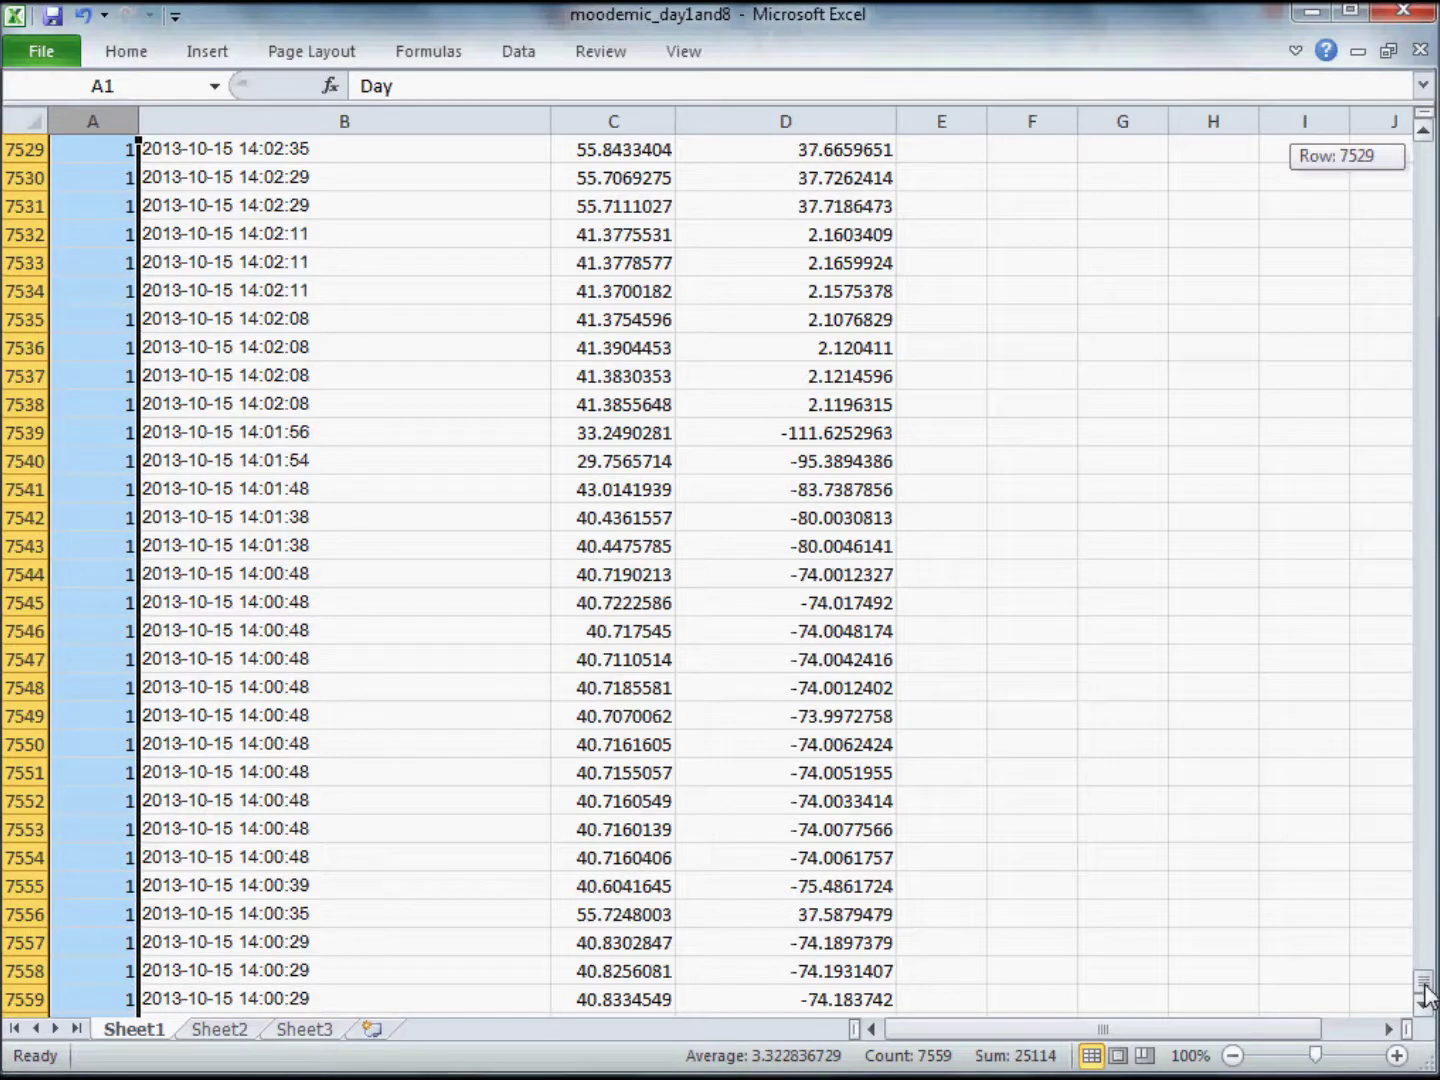
drag(1428, 994, 1430, 496)
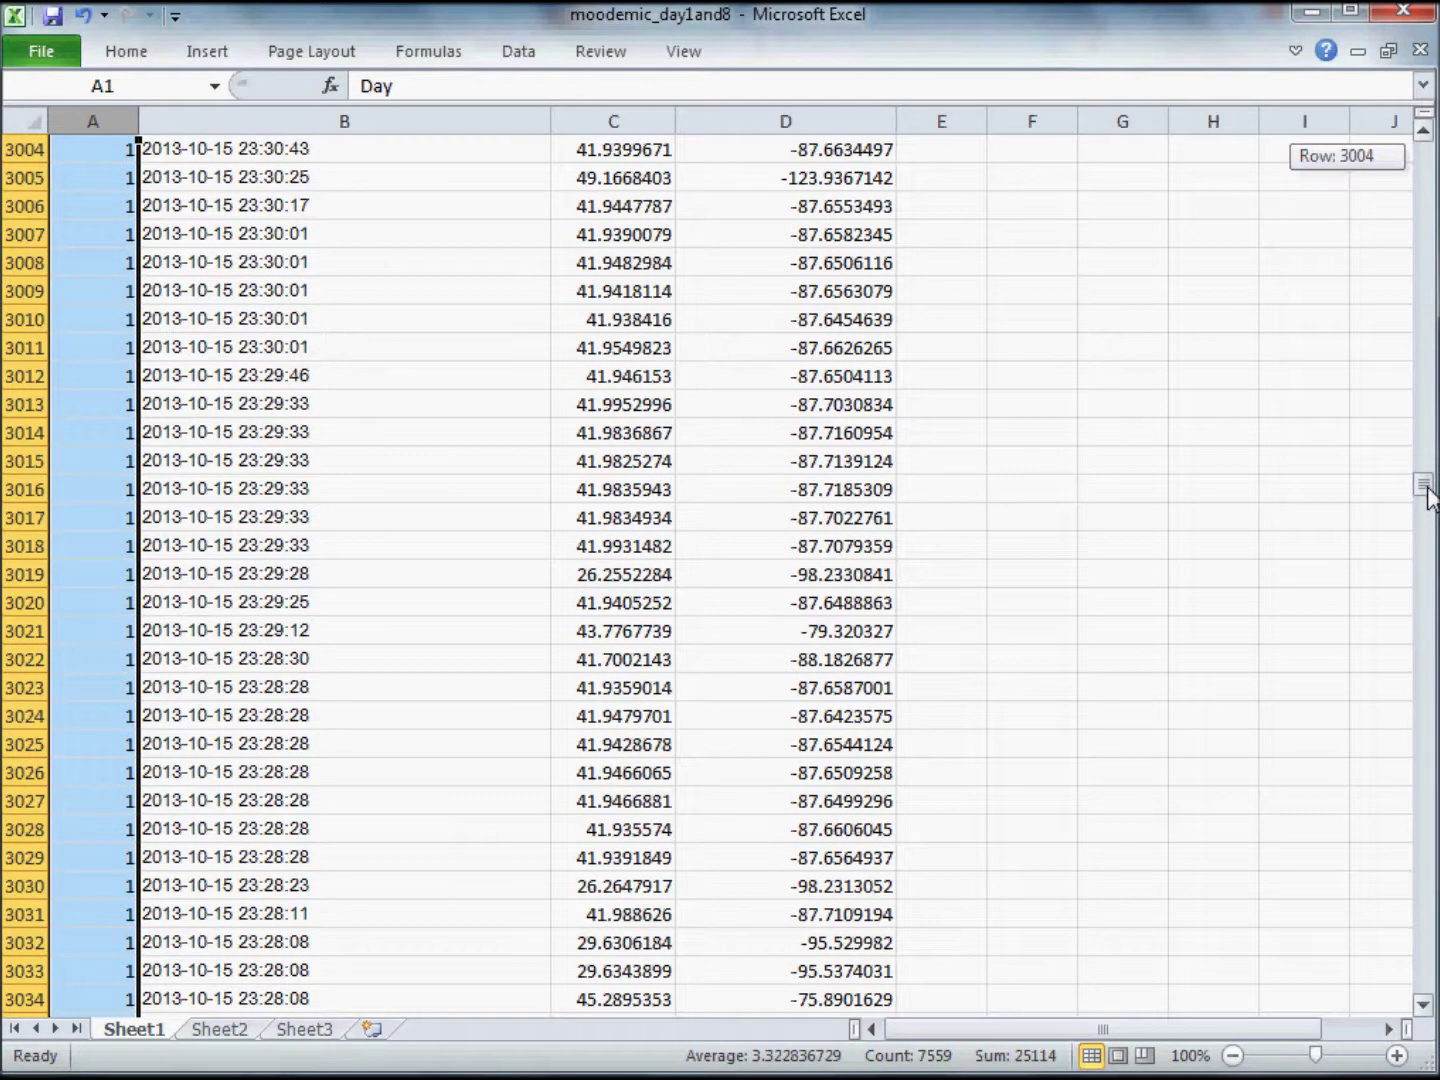
drag(1430, 497, 1429, 150)
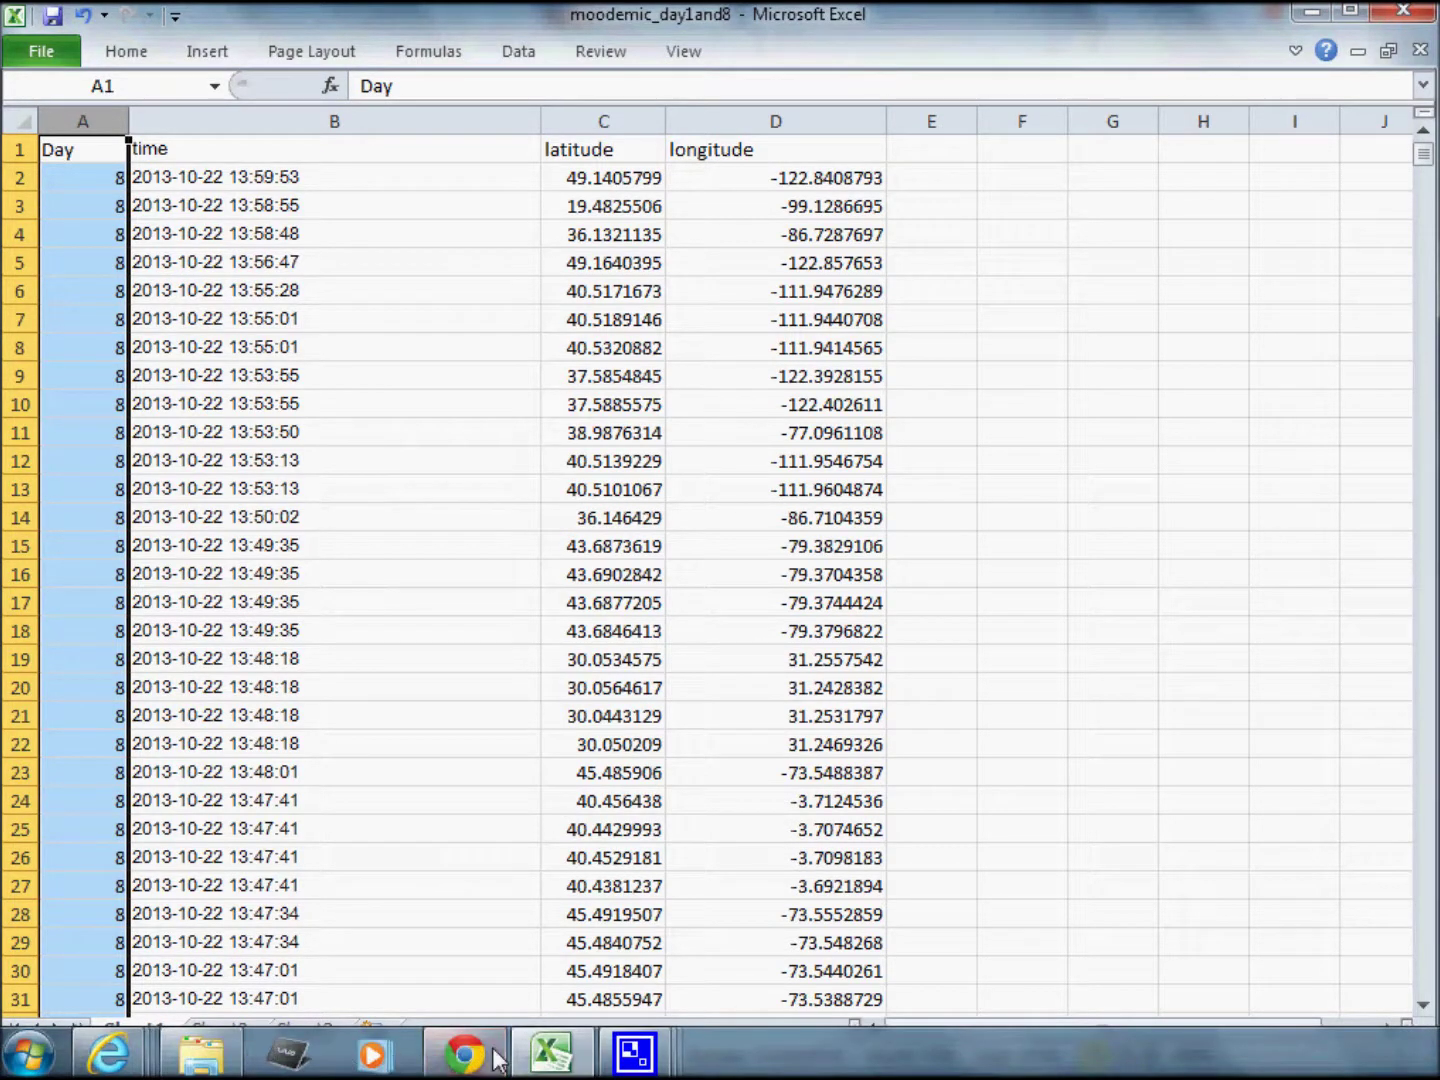
Return to CartoDB in Chrome and open the Moocdemic table of day 1 and day 8 infections.
mouse_move(465, 1063)
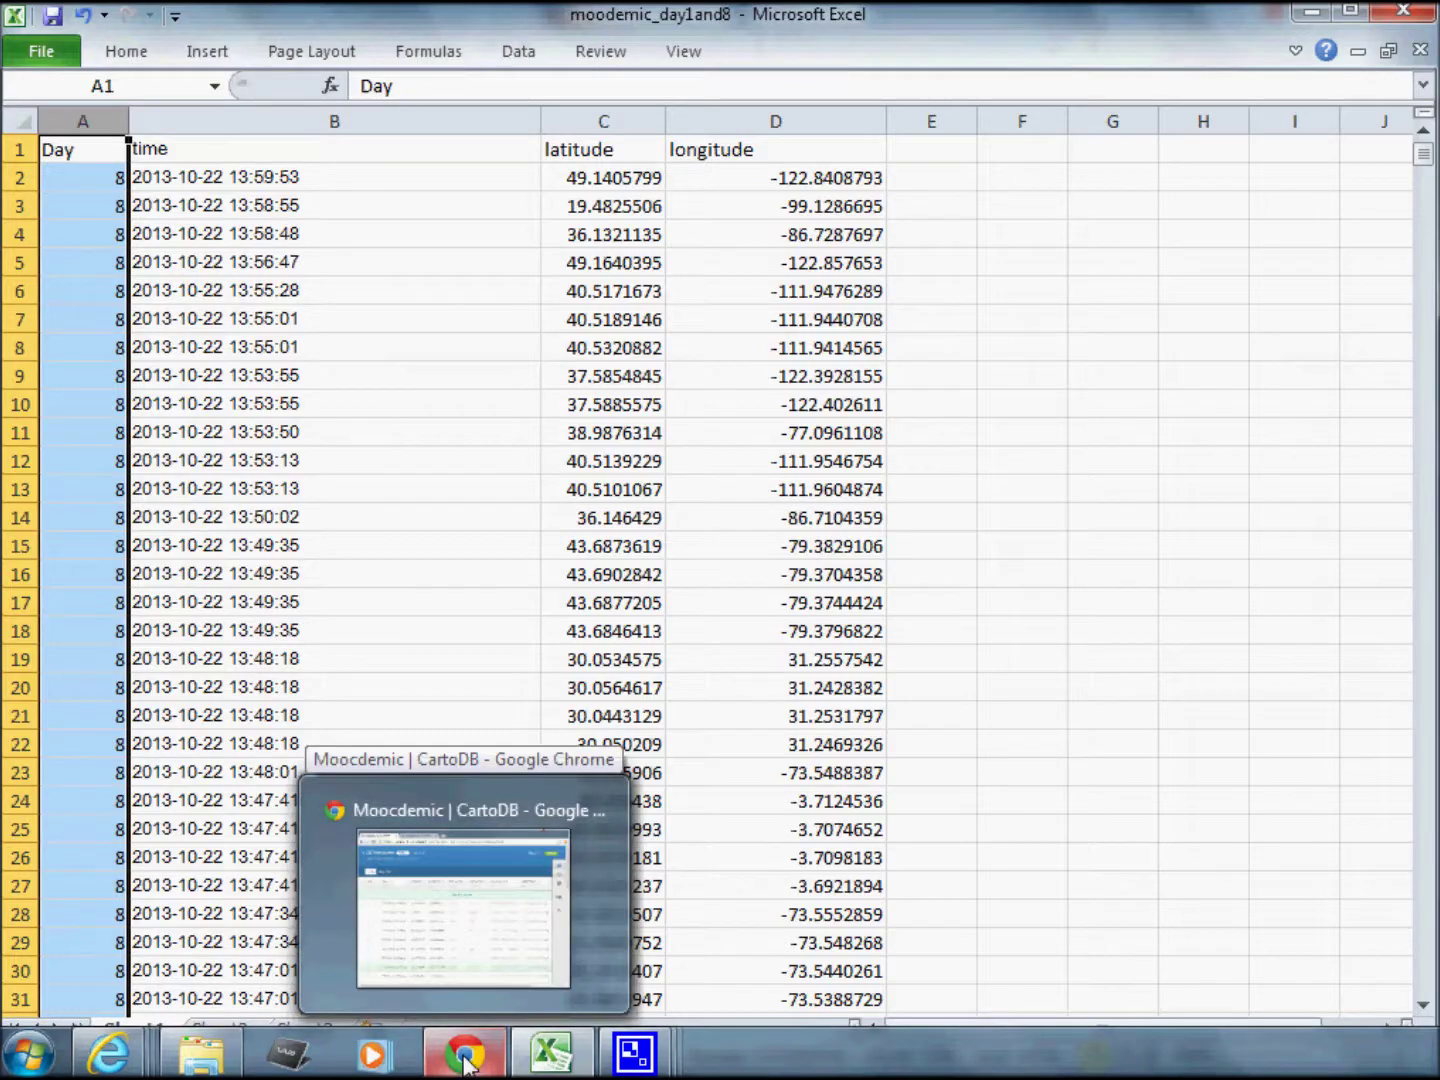
click(465, 945)
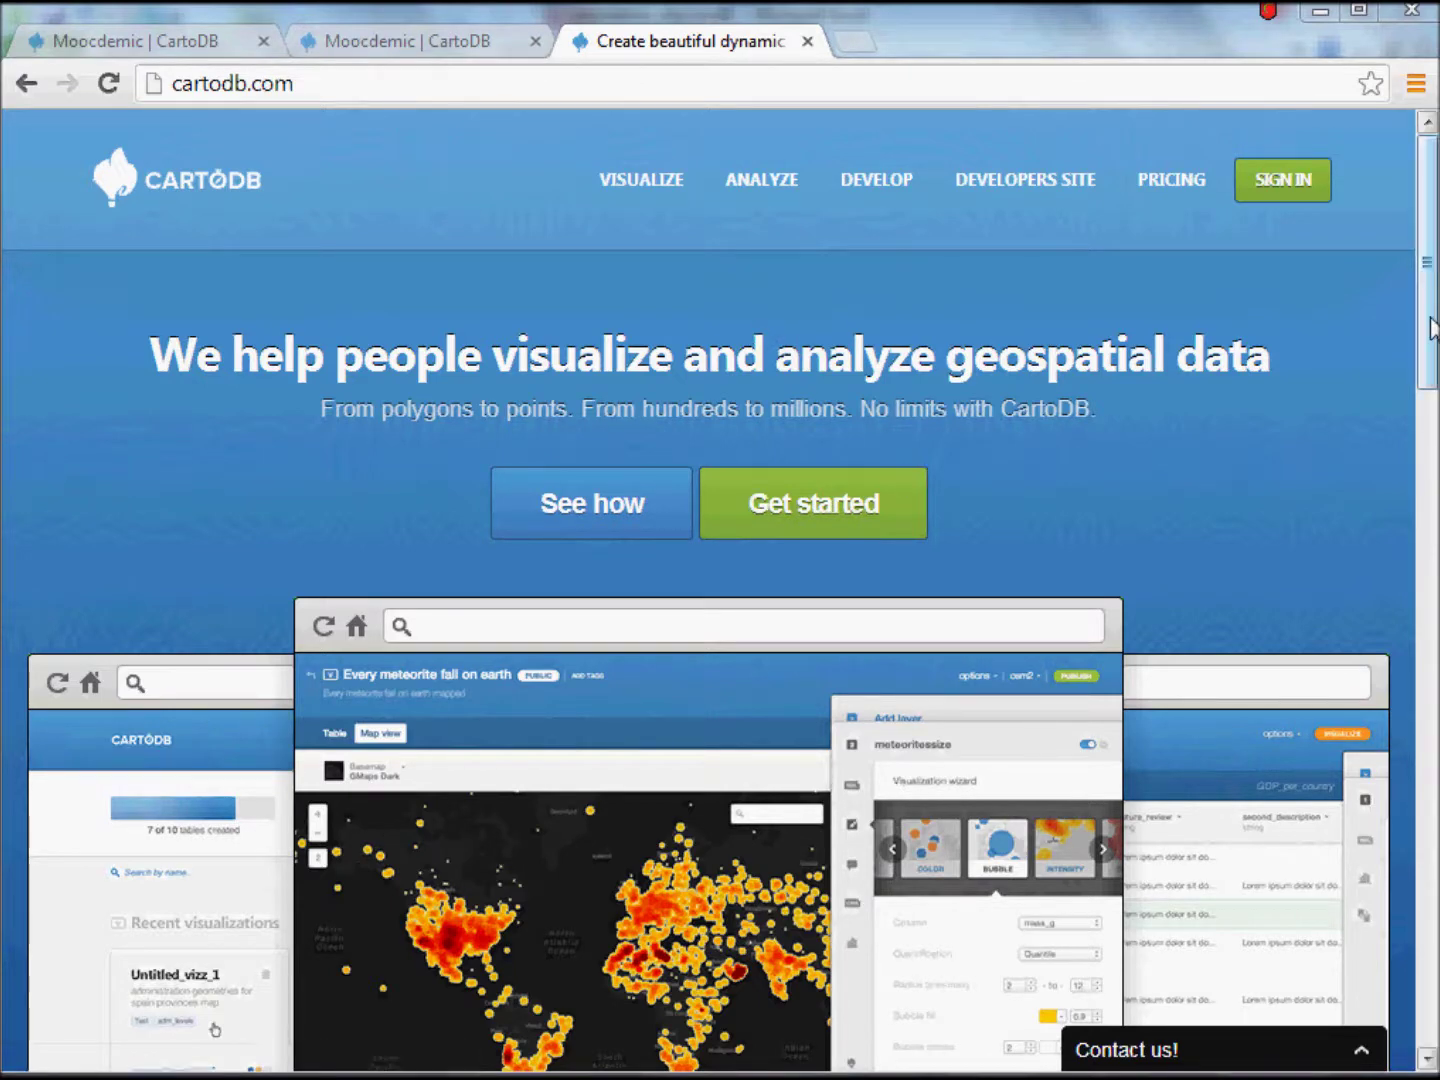
scroll(1433, 390, down, 5)
mouse_move(1433, 390)
mouse_down()
mouse_move(1433, 690)
mouse_move(1414, 569)
mouse_move(1419, 212)
mouse_up()
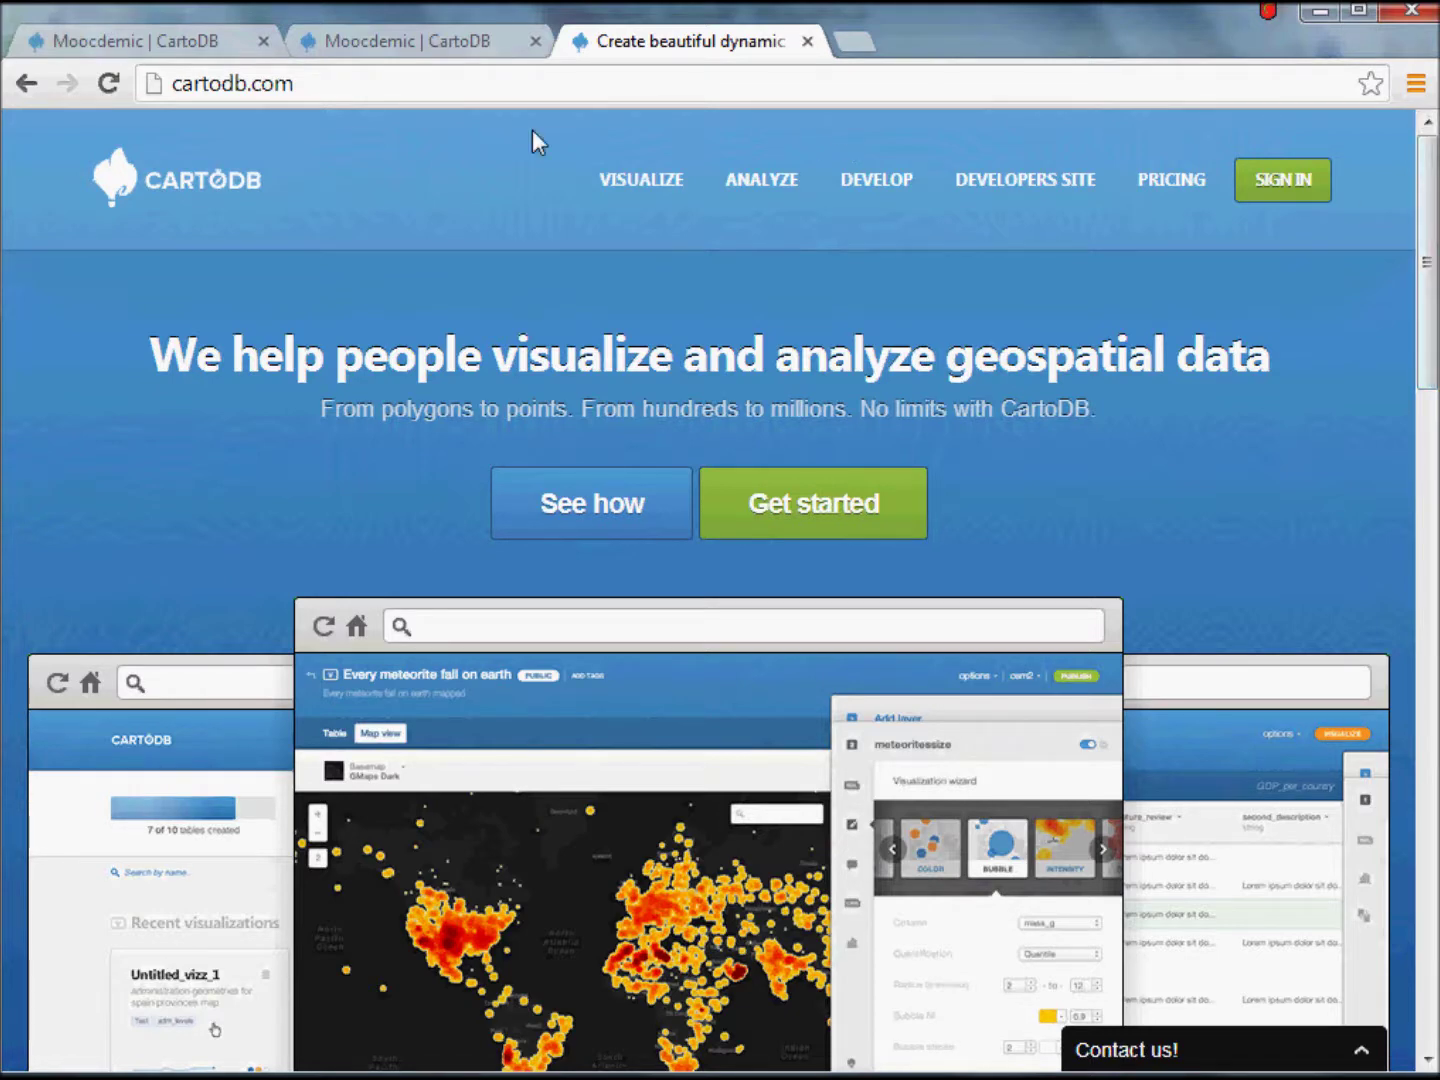
click(127, 40)
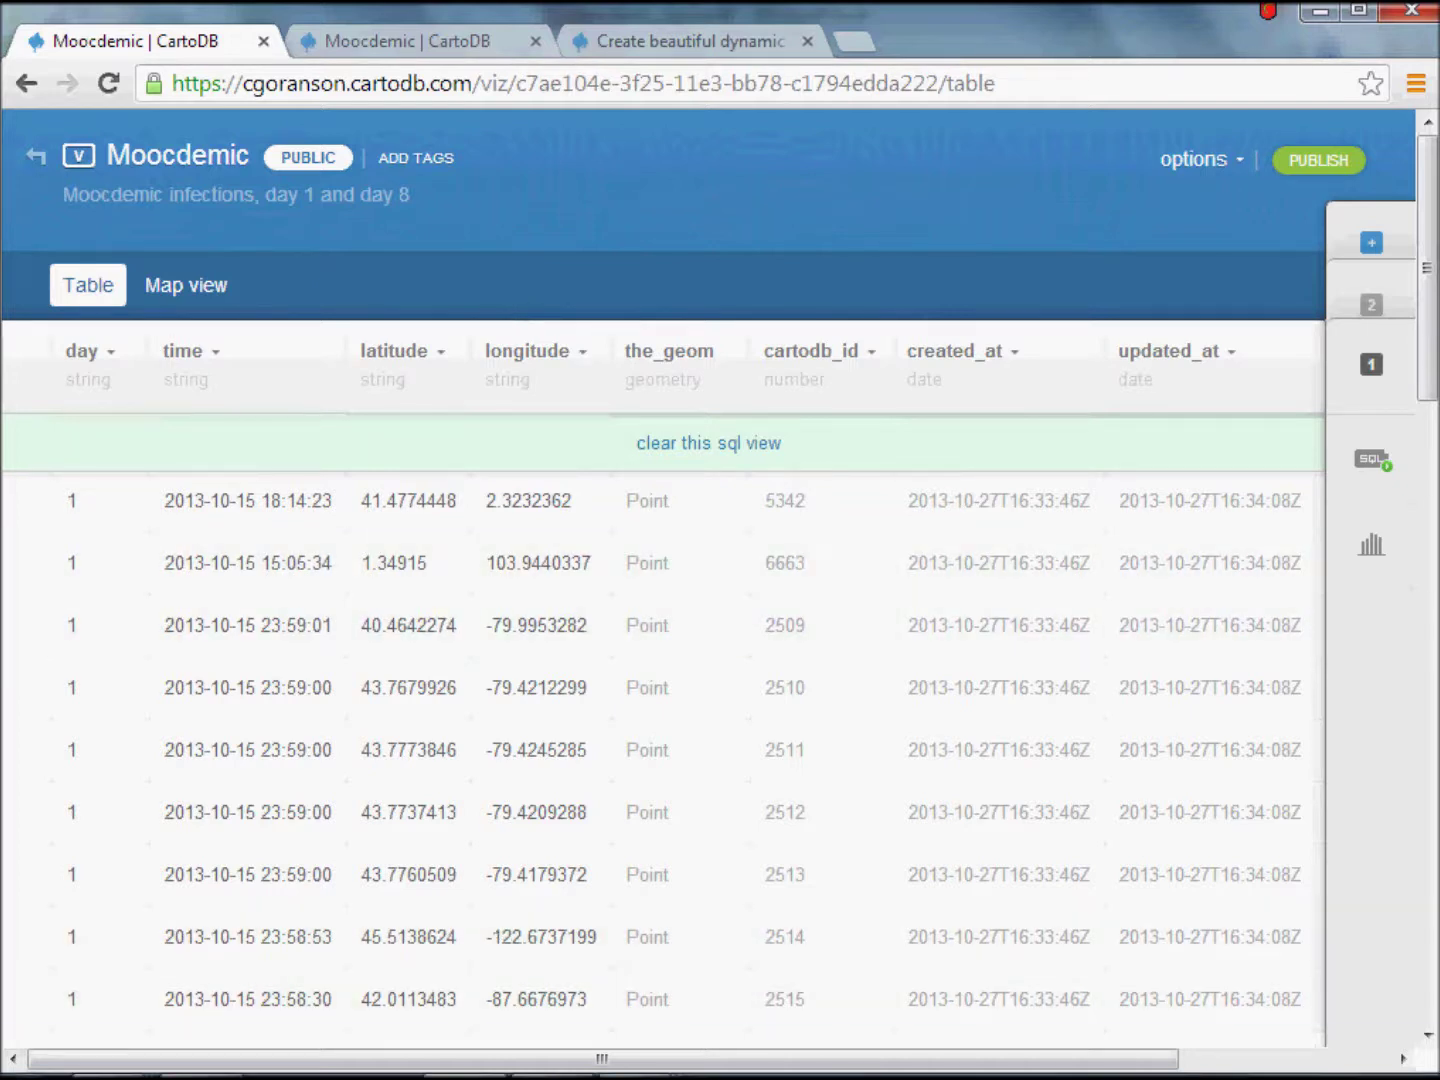
Switch the Moocdemic visualization from table to map view on the GMaps Dark basemap.
mouse_move(543, 1063)
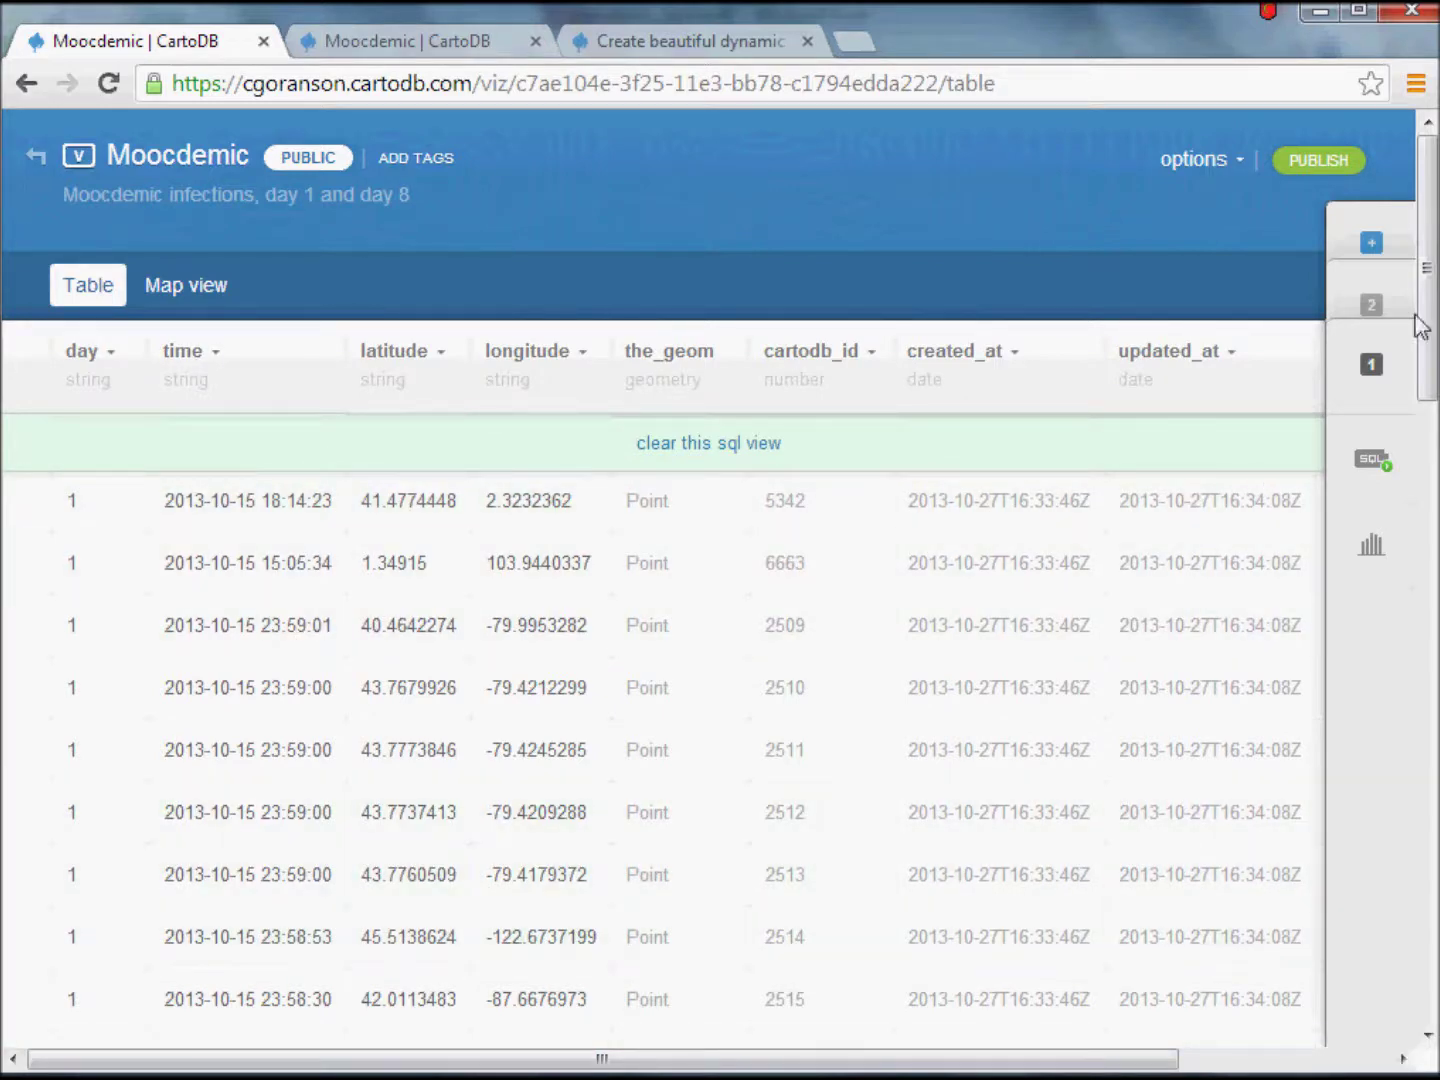
mouse_move(1419, 321)
mouse_down()
mouse_move(1419, 490)
mouse_move(1418, 325)
mouse_up()
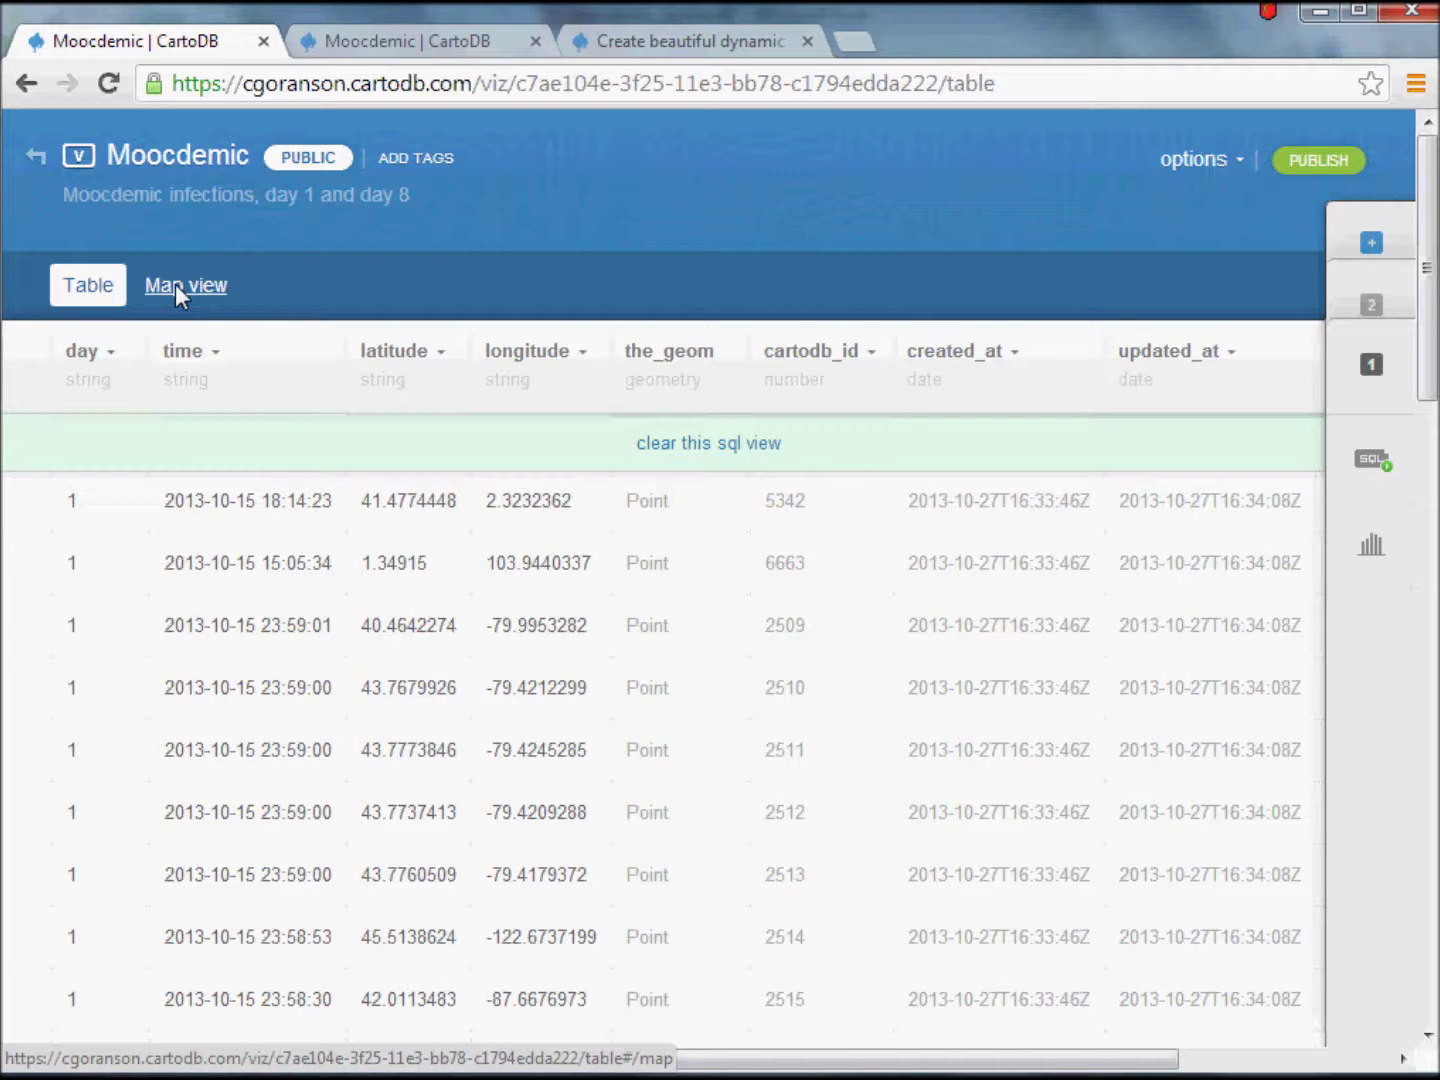
click(176, 284)
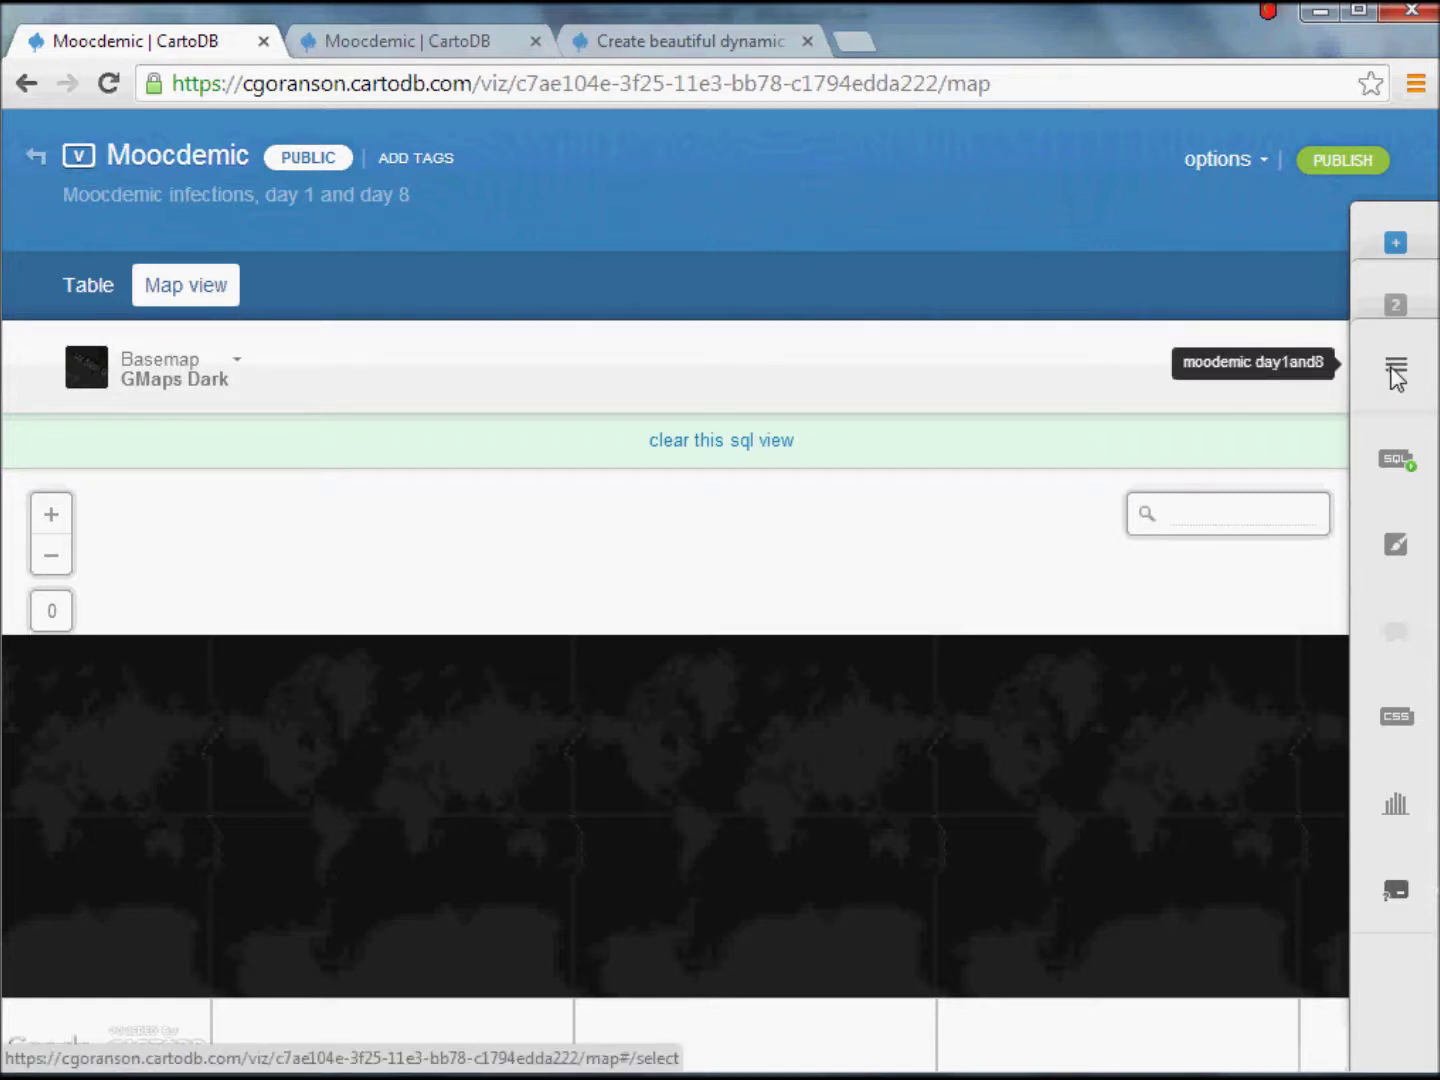
click(1396, 245)
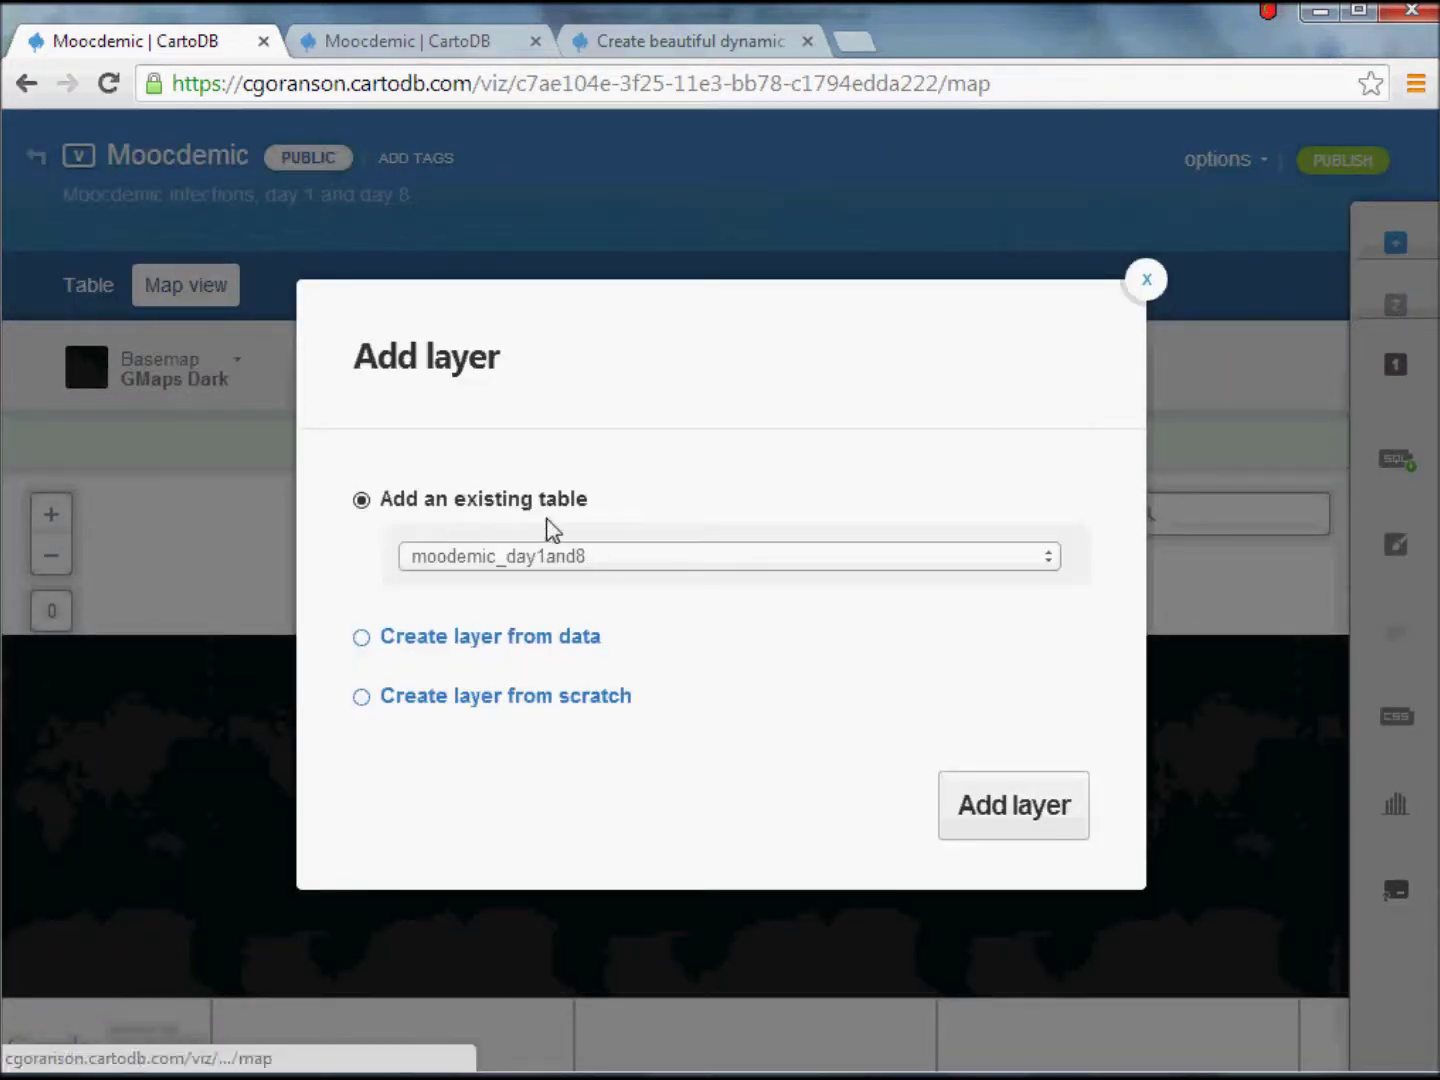
click(628, 562)
click(630, 562)
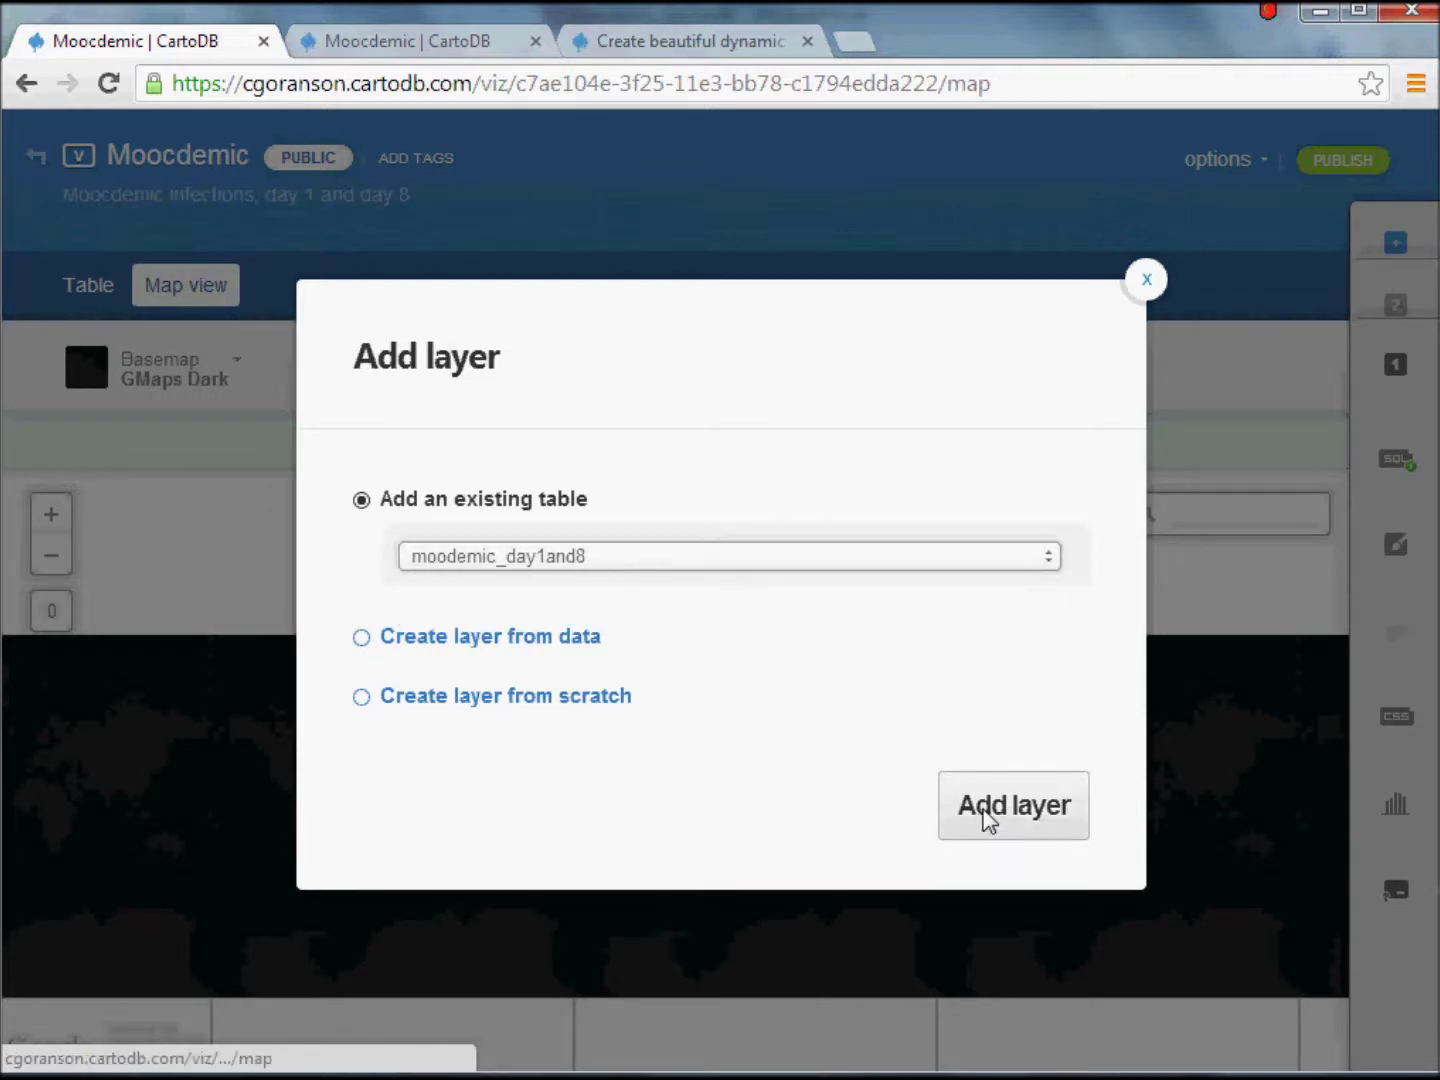
click(1147, 280)
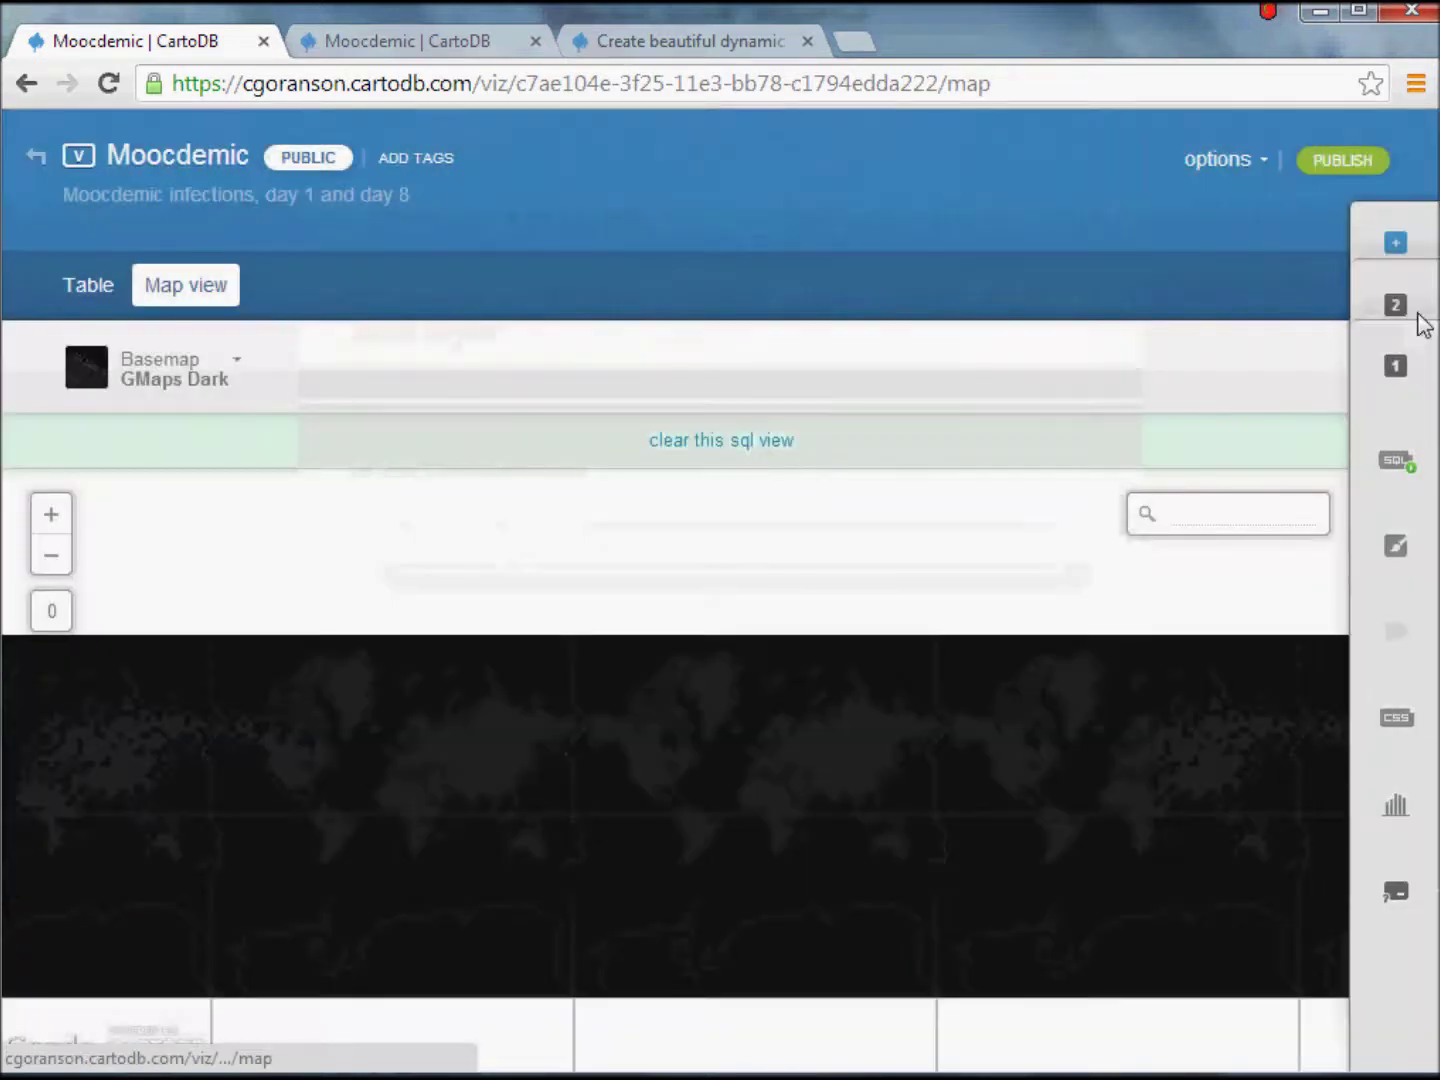
click(1398, 378)
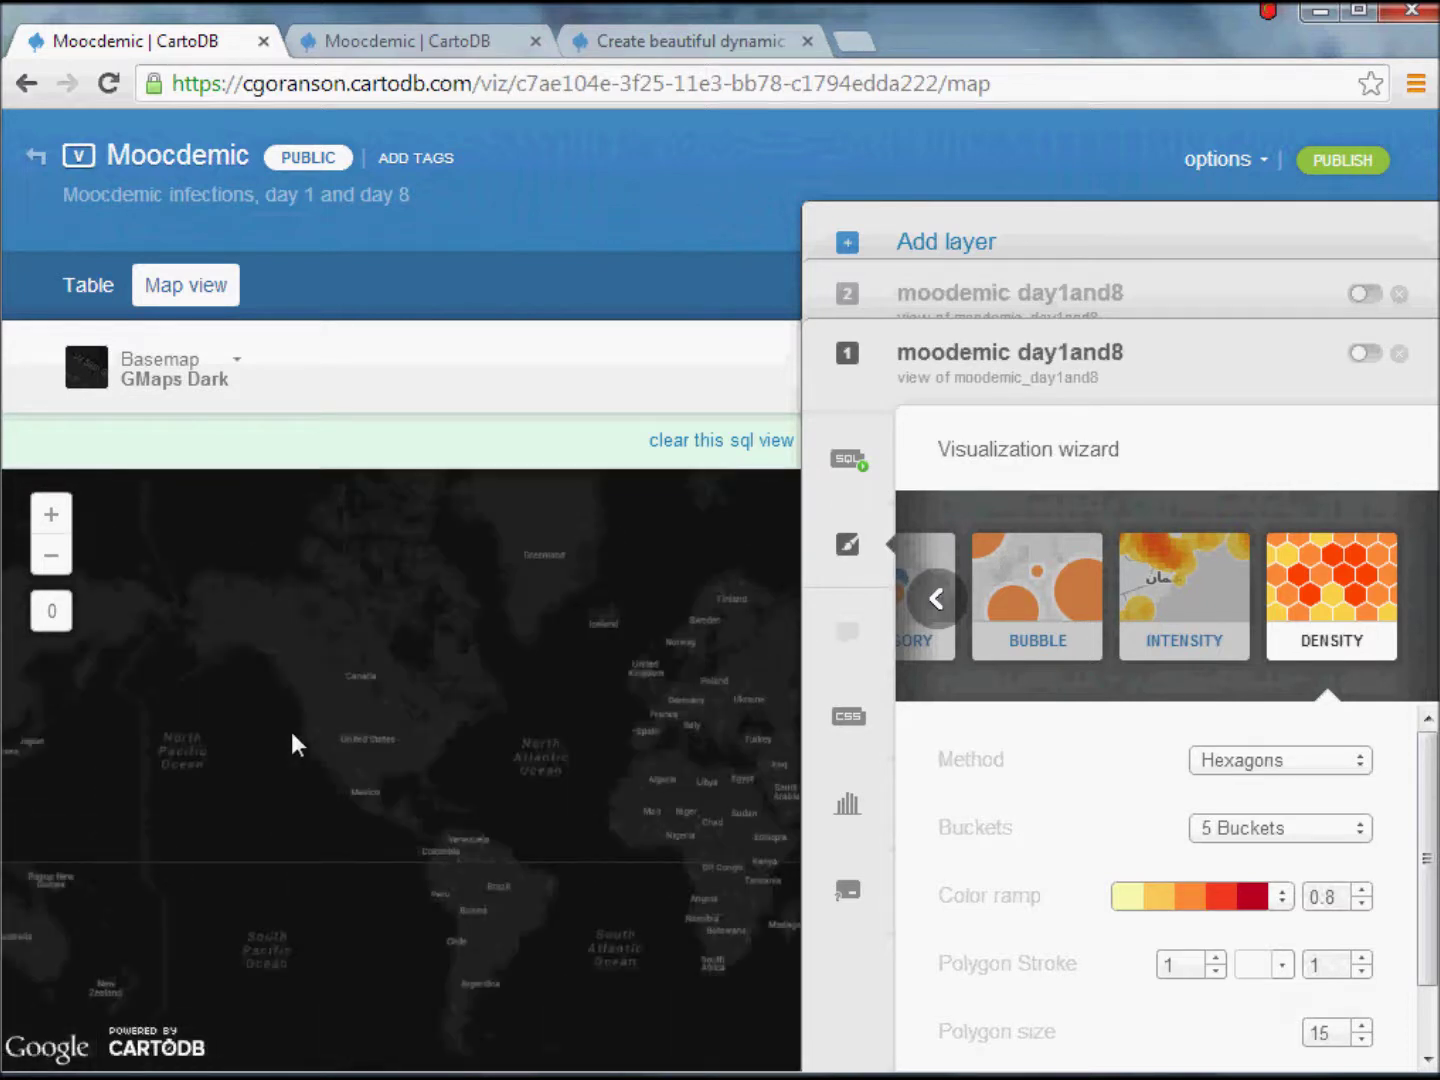
Pan and zoom the map in on the central and eastern United States.
drag(545, 751, 289, 739)
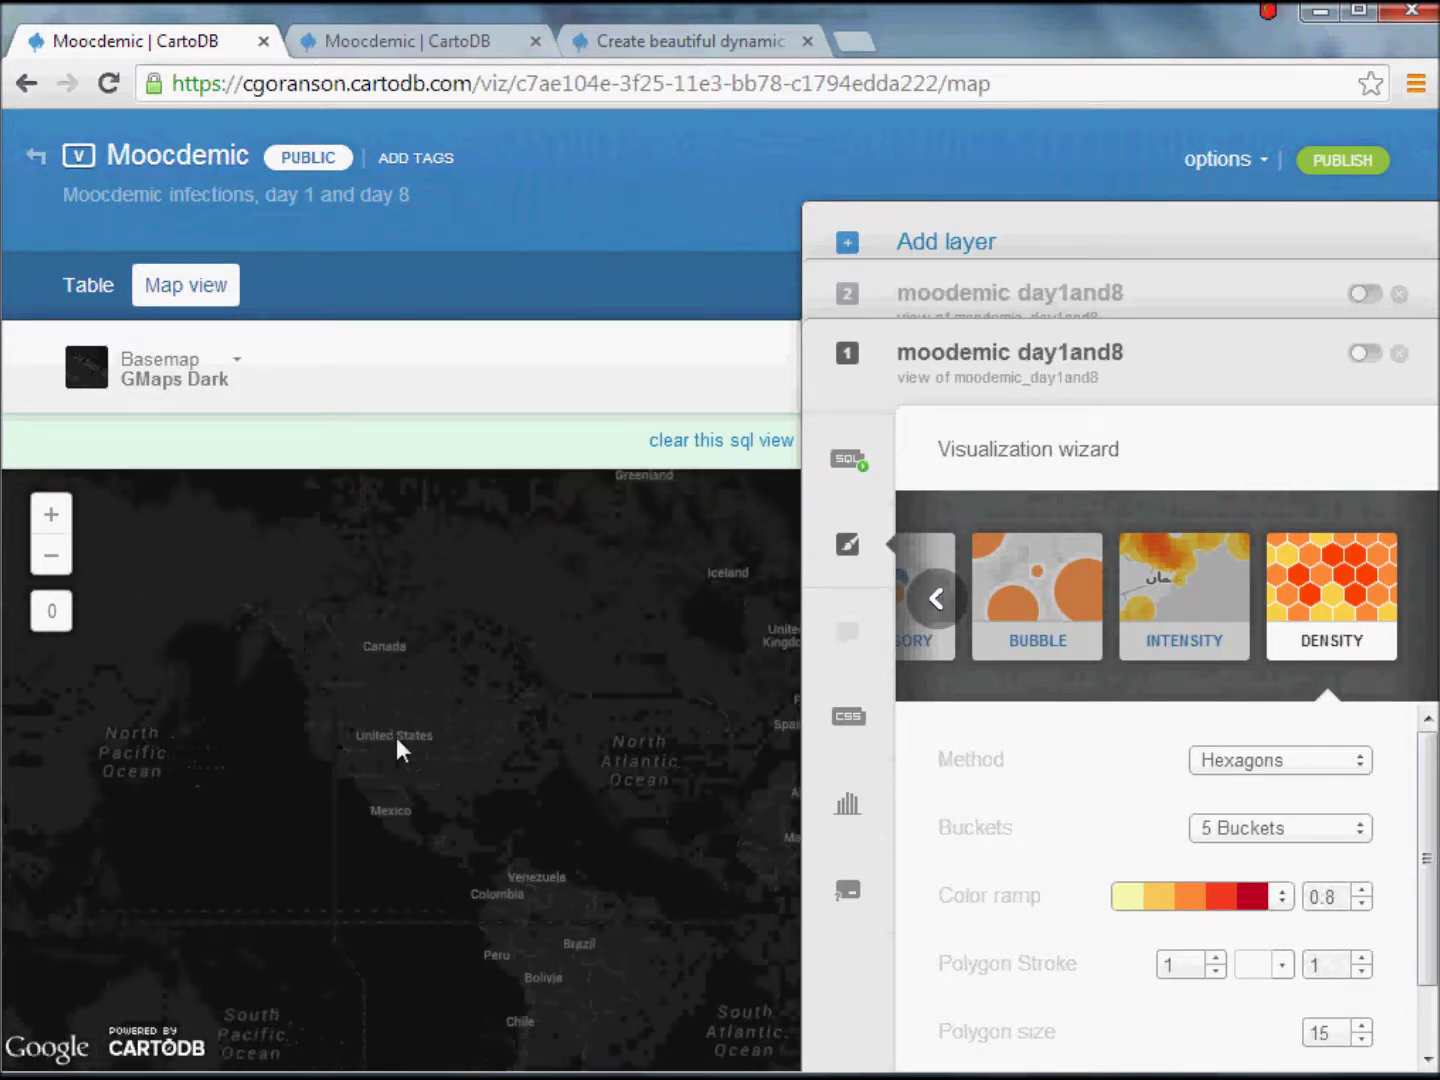
scroll(396, 737, up, 1)
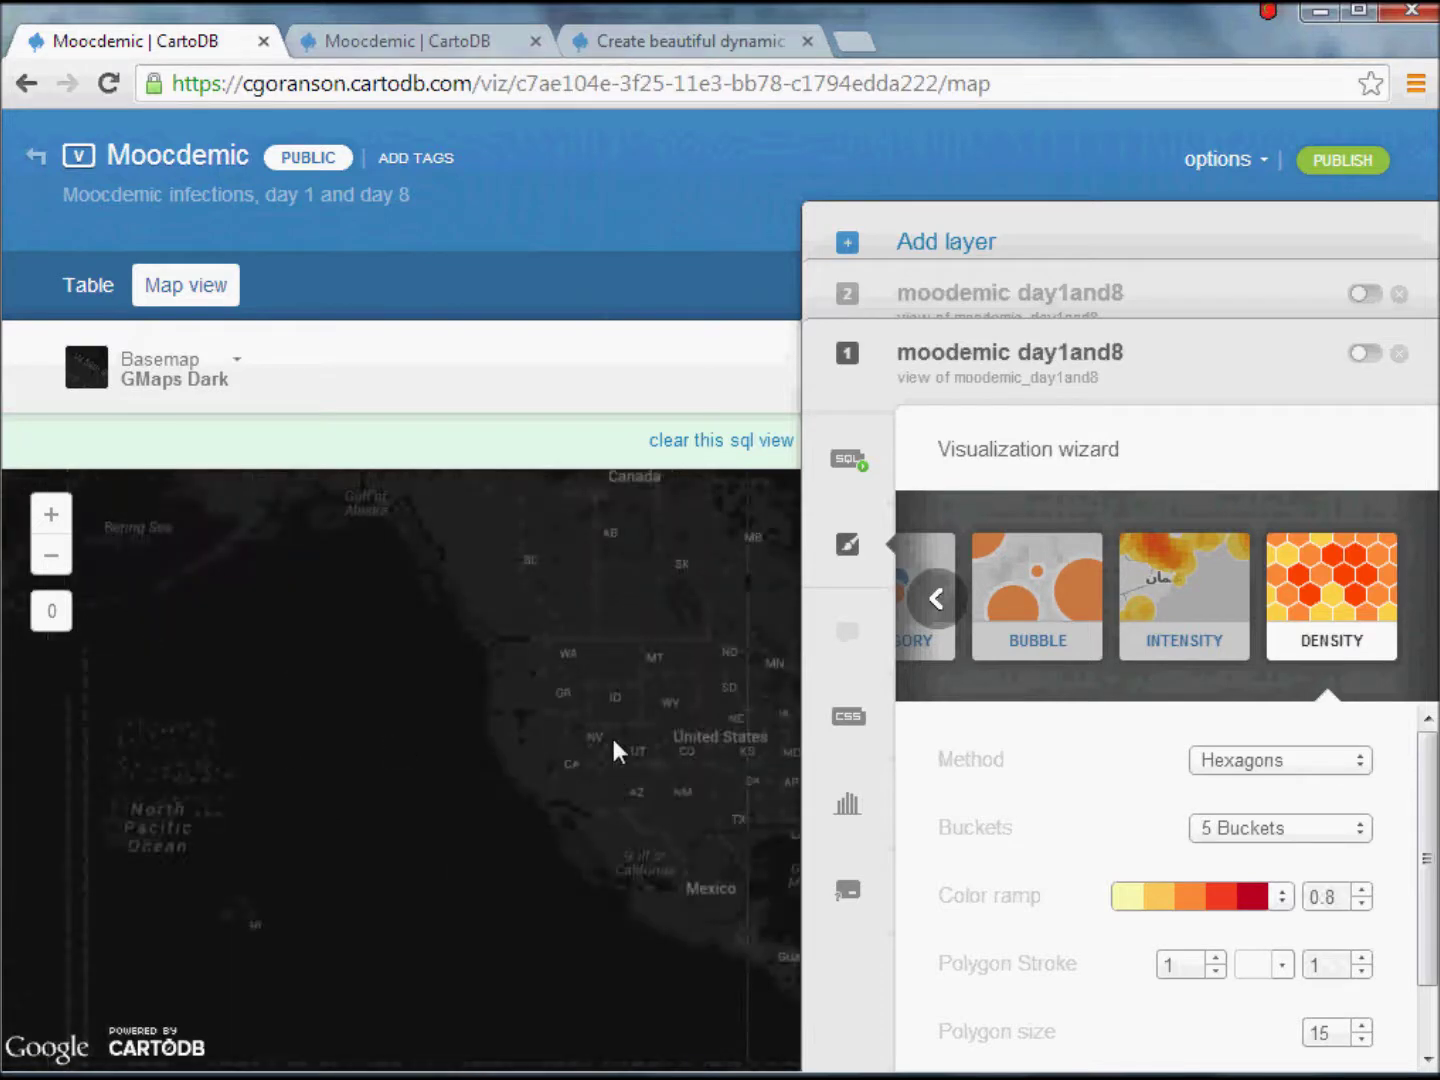
drag(611, 734, 243, 740)
scroll(366, 755, up, 1)
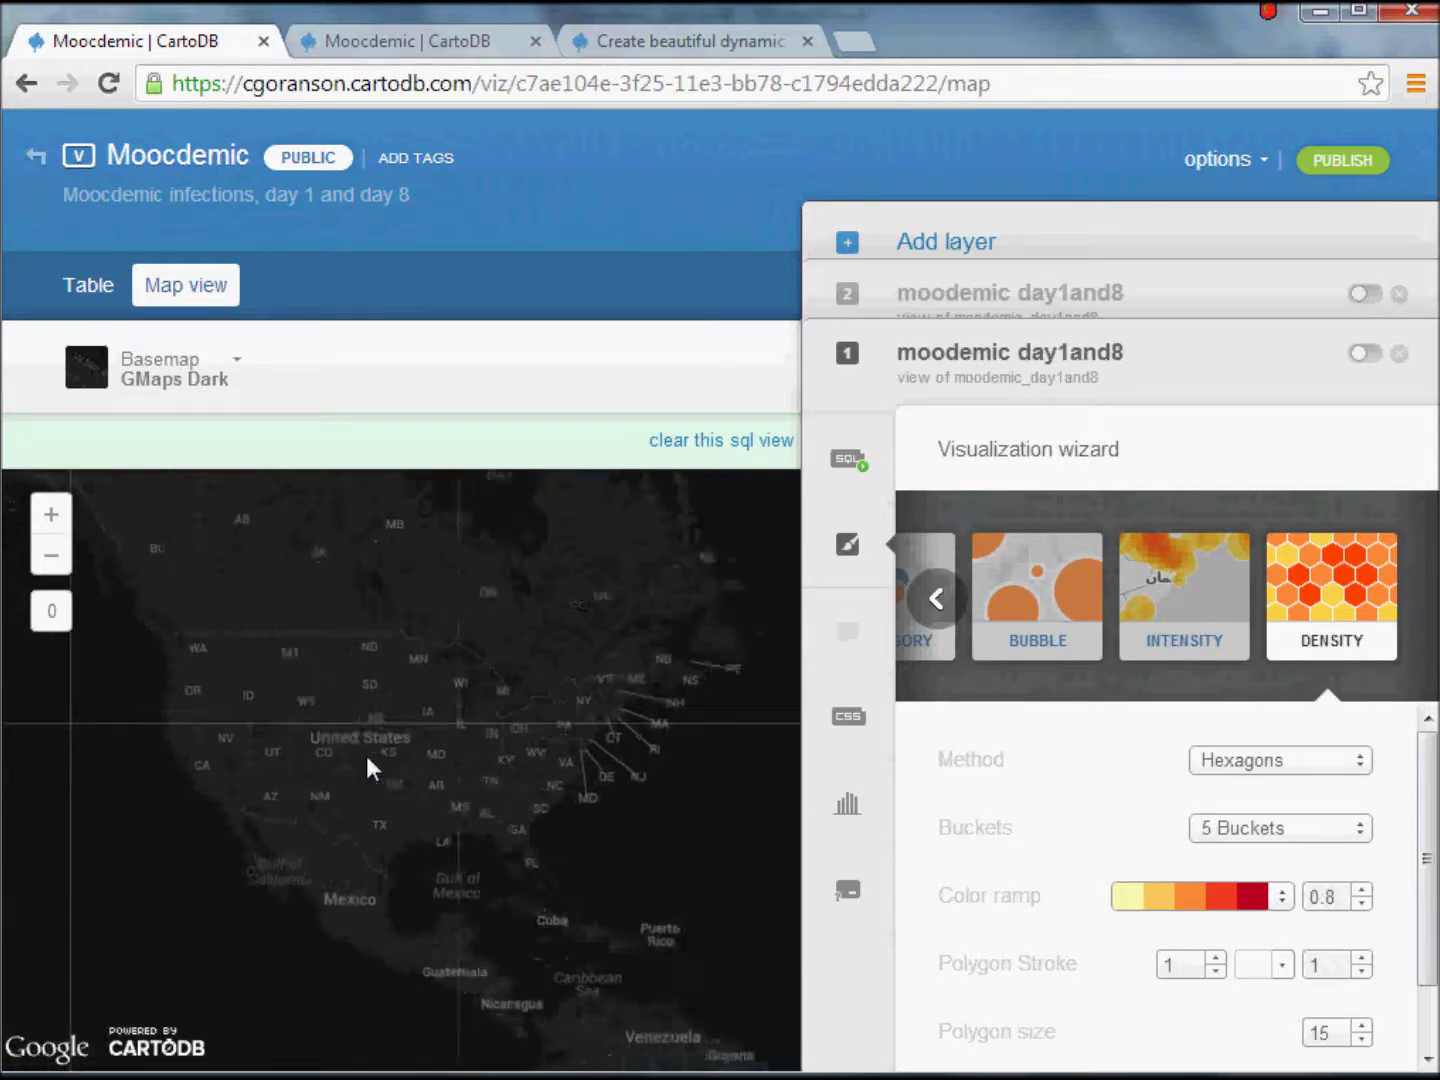
drag(461, 776, 384, 680)
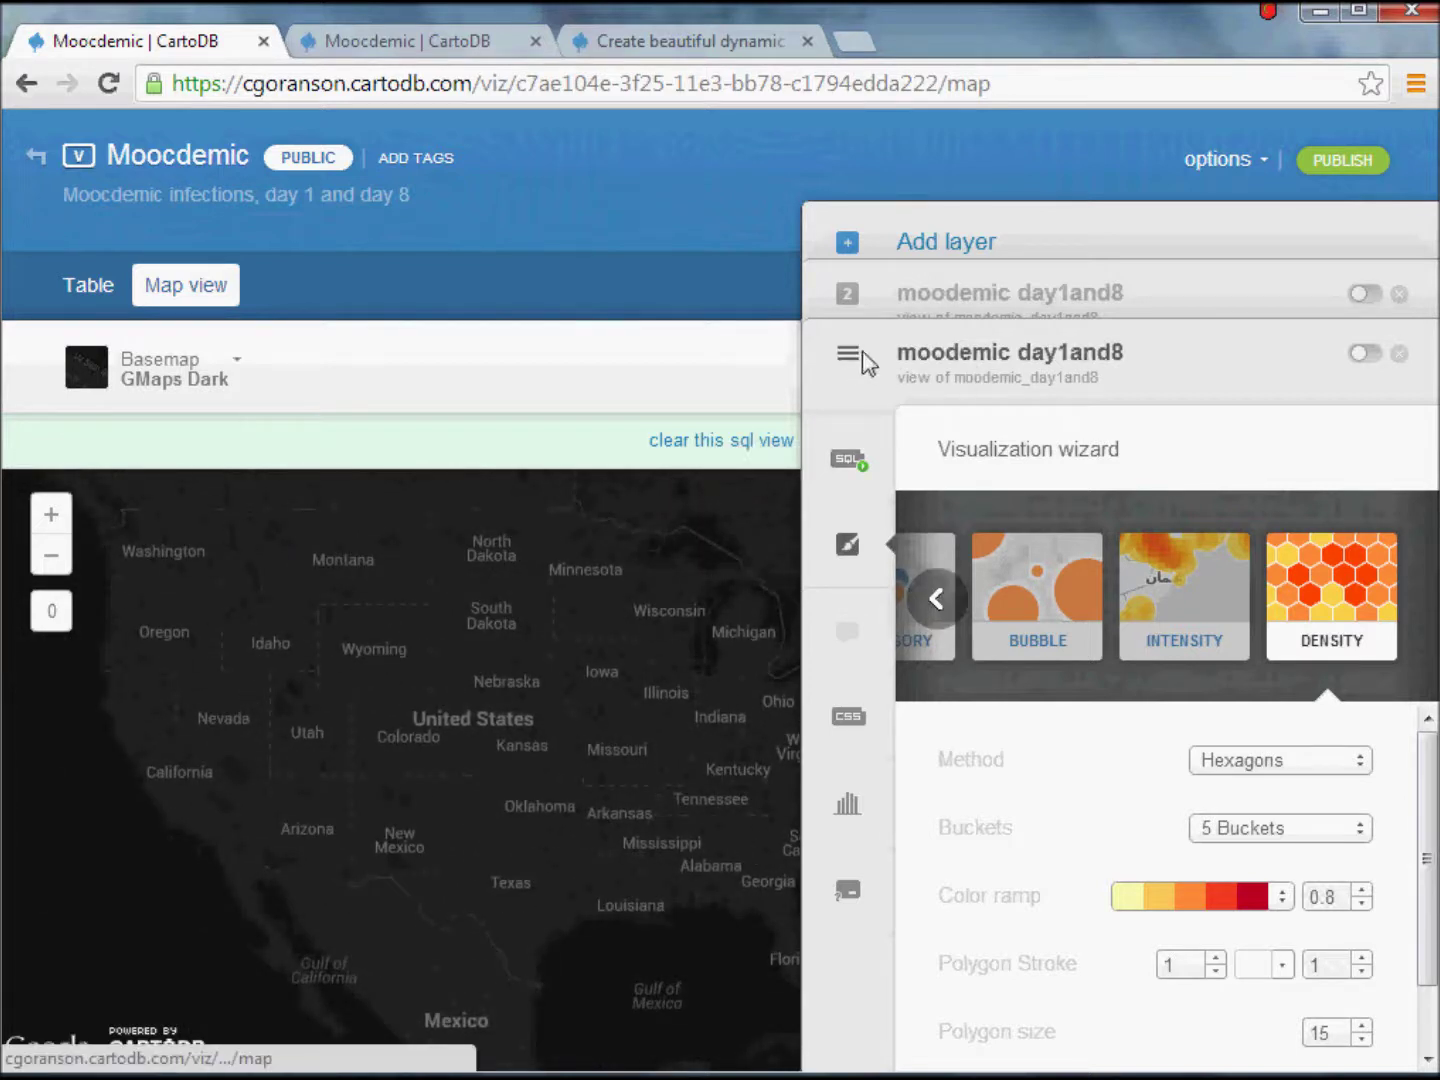
drag(848, 305, 846, 390)
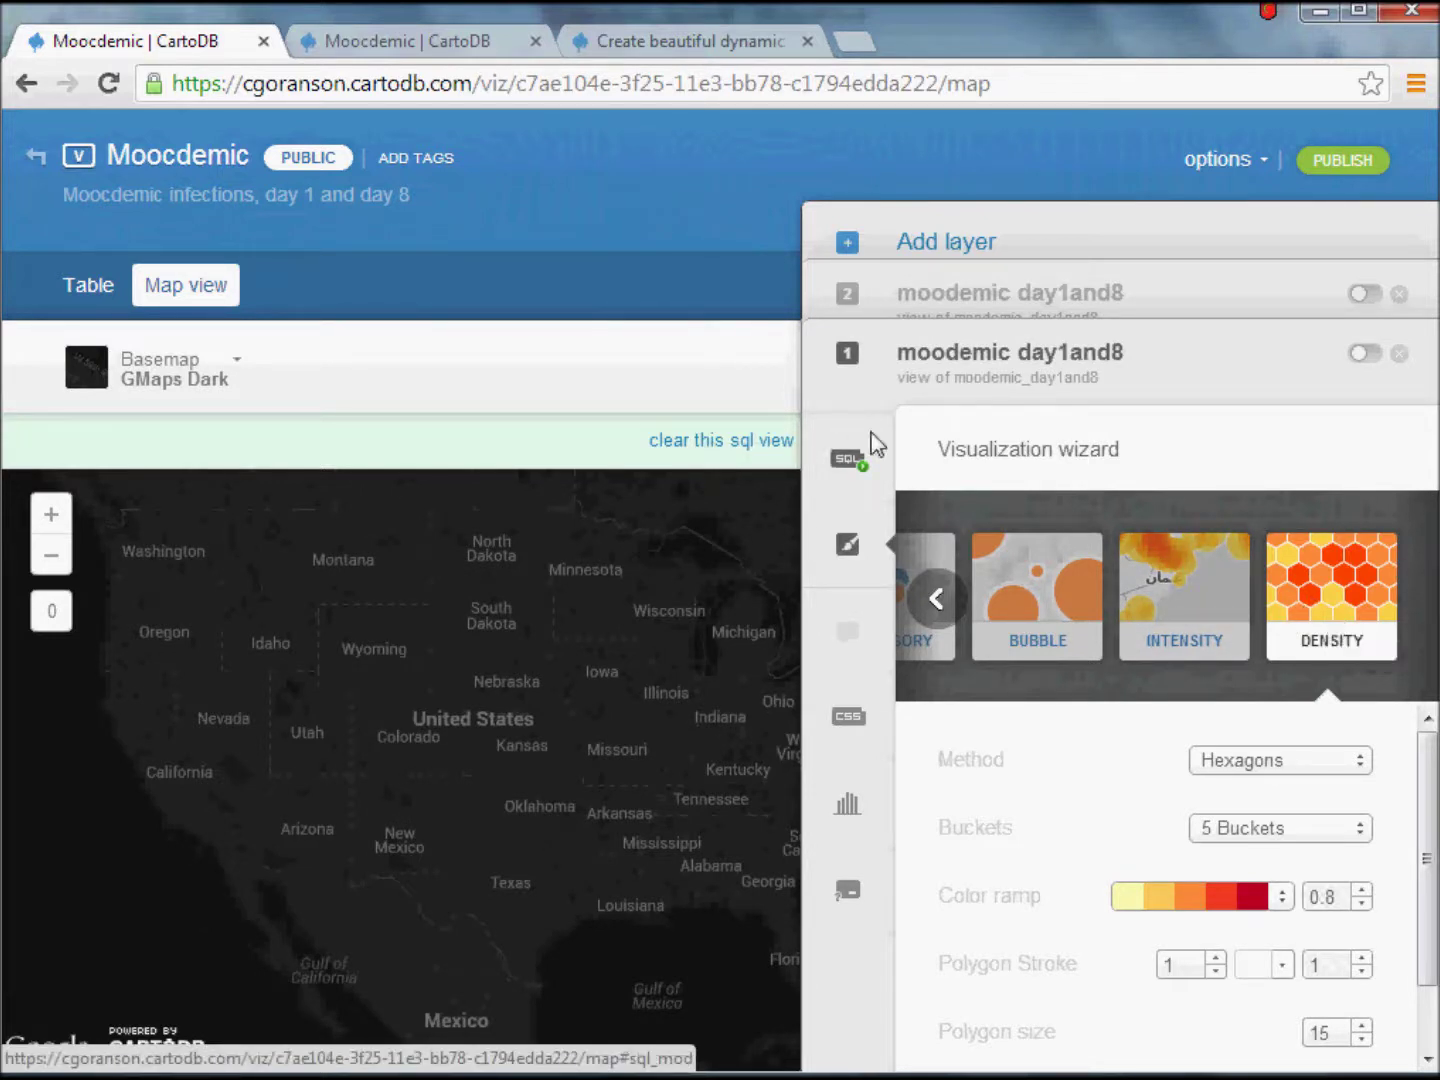
Check layer 1's SQL filter WHERE day = '1', then switch the day 1 layer on.
click(845, 449)
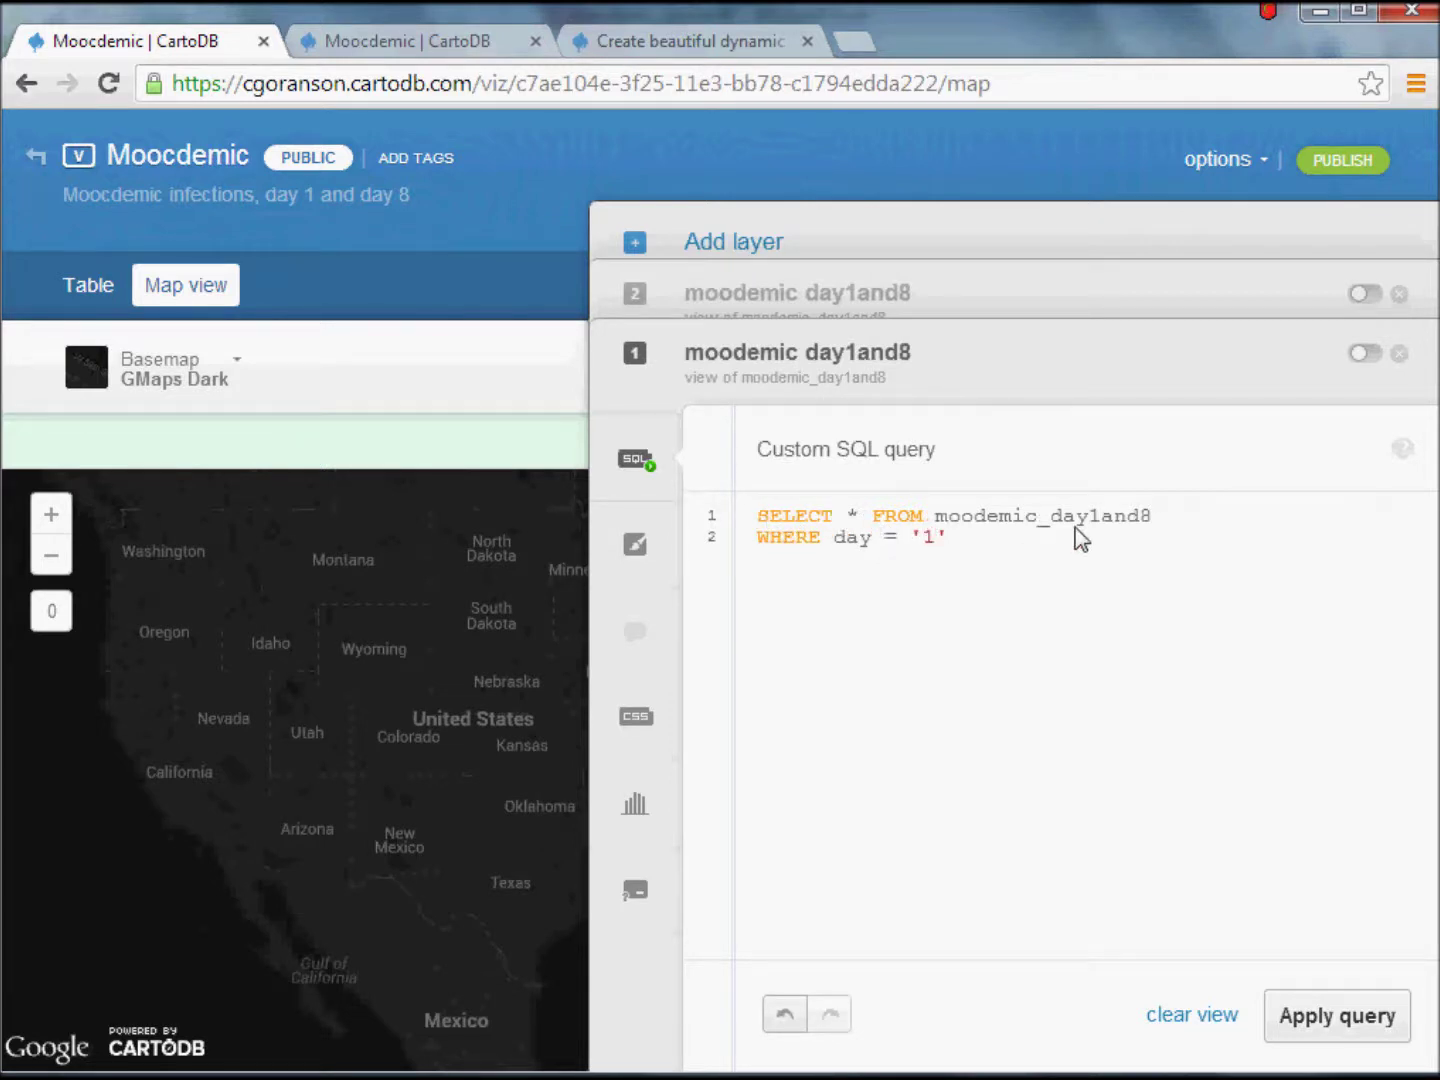
drag(1043, 518, 947, 521)
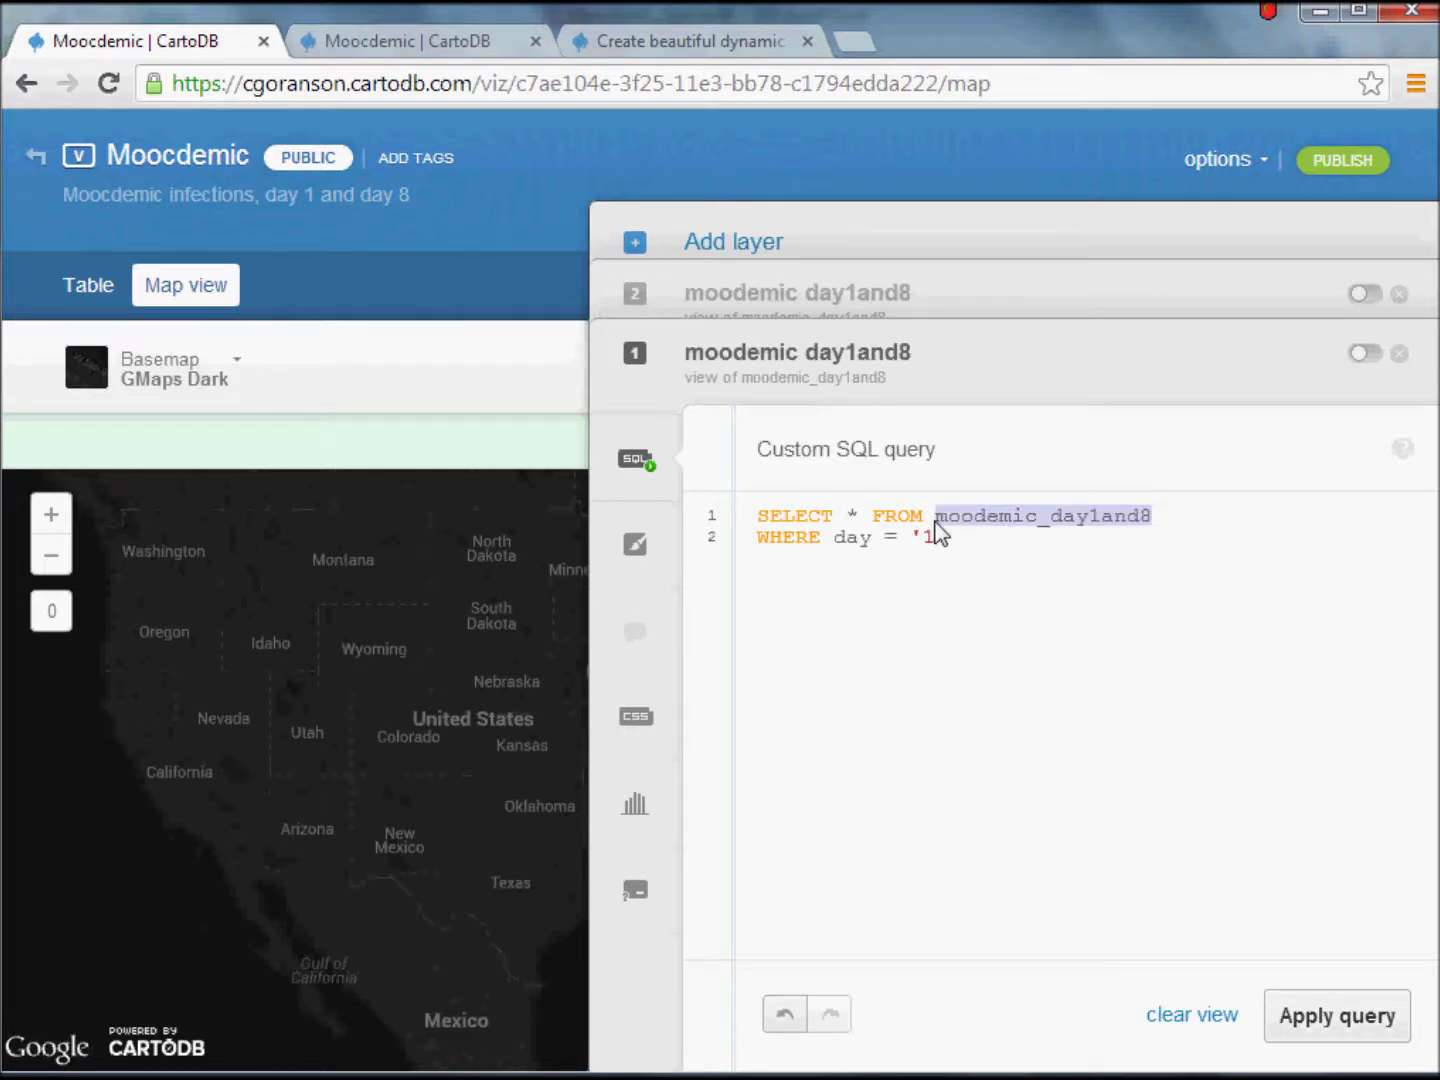
click(768, 544)
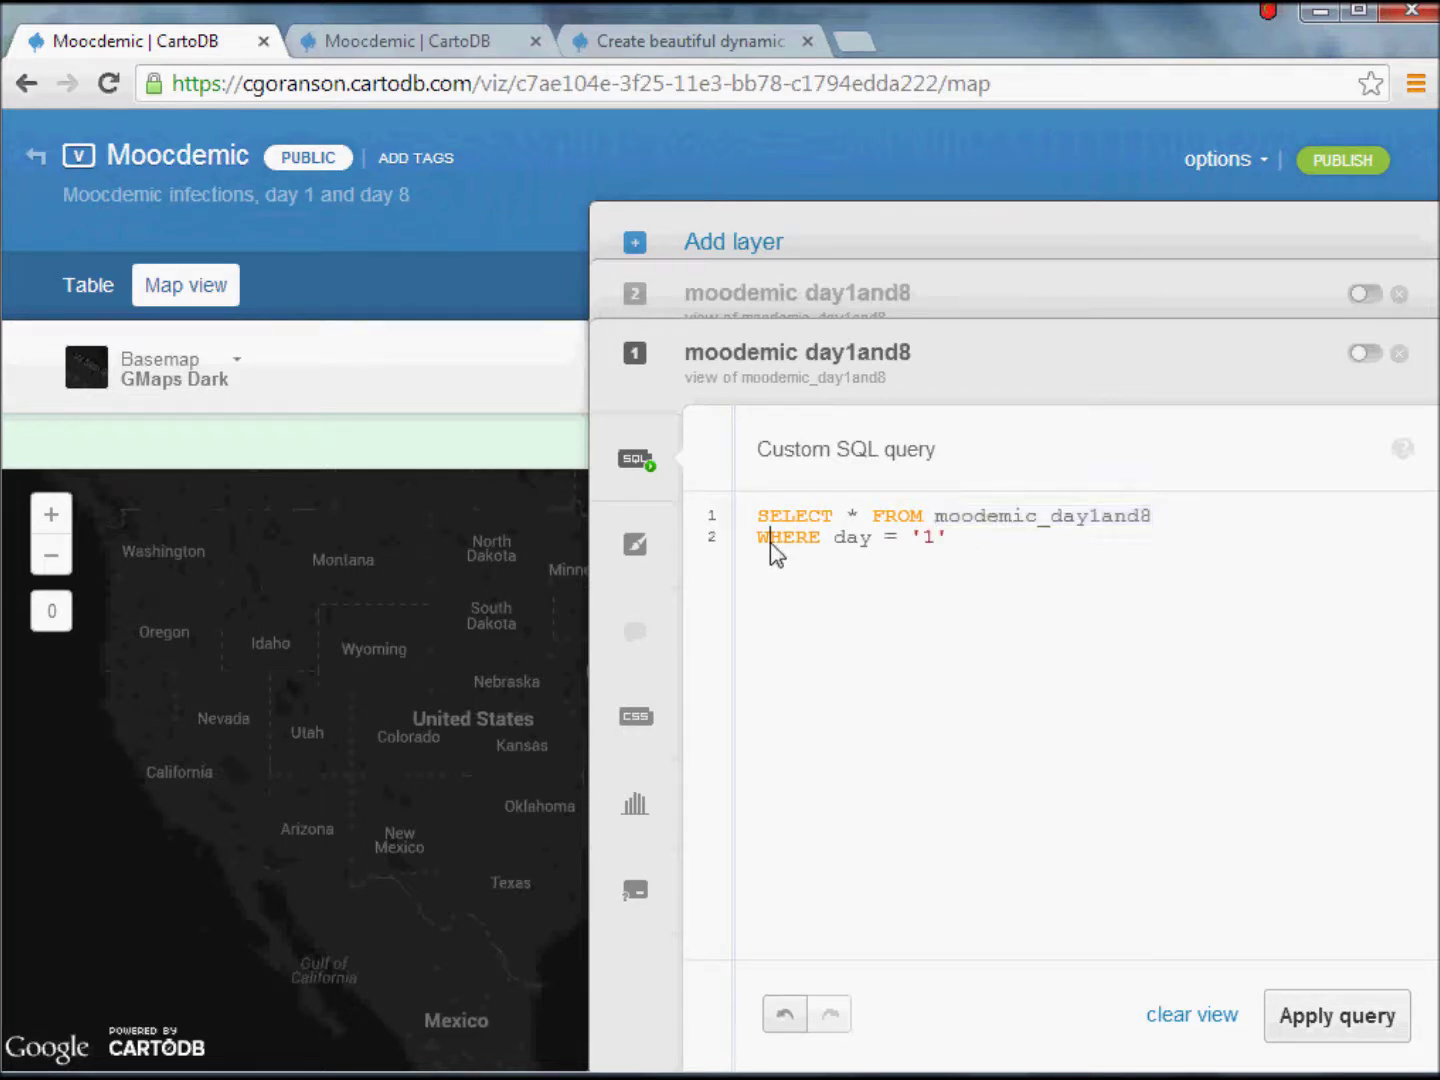
drag(958, 537, 761, 537)
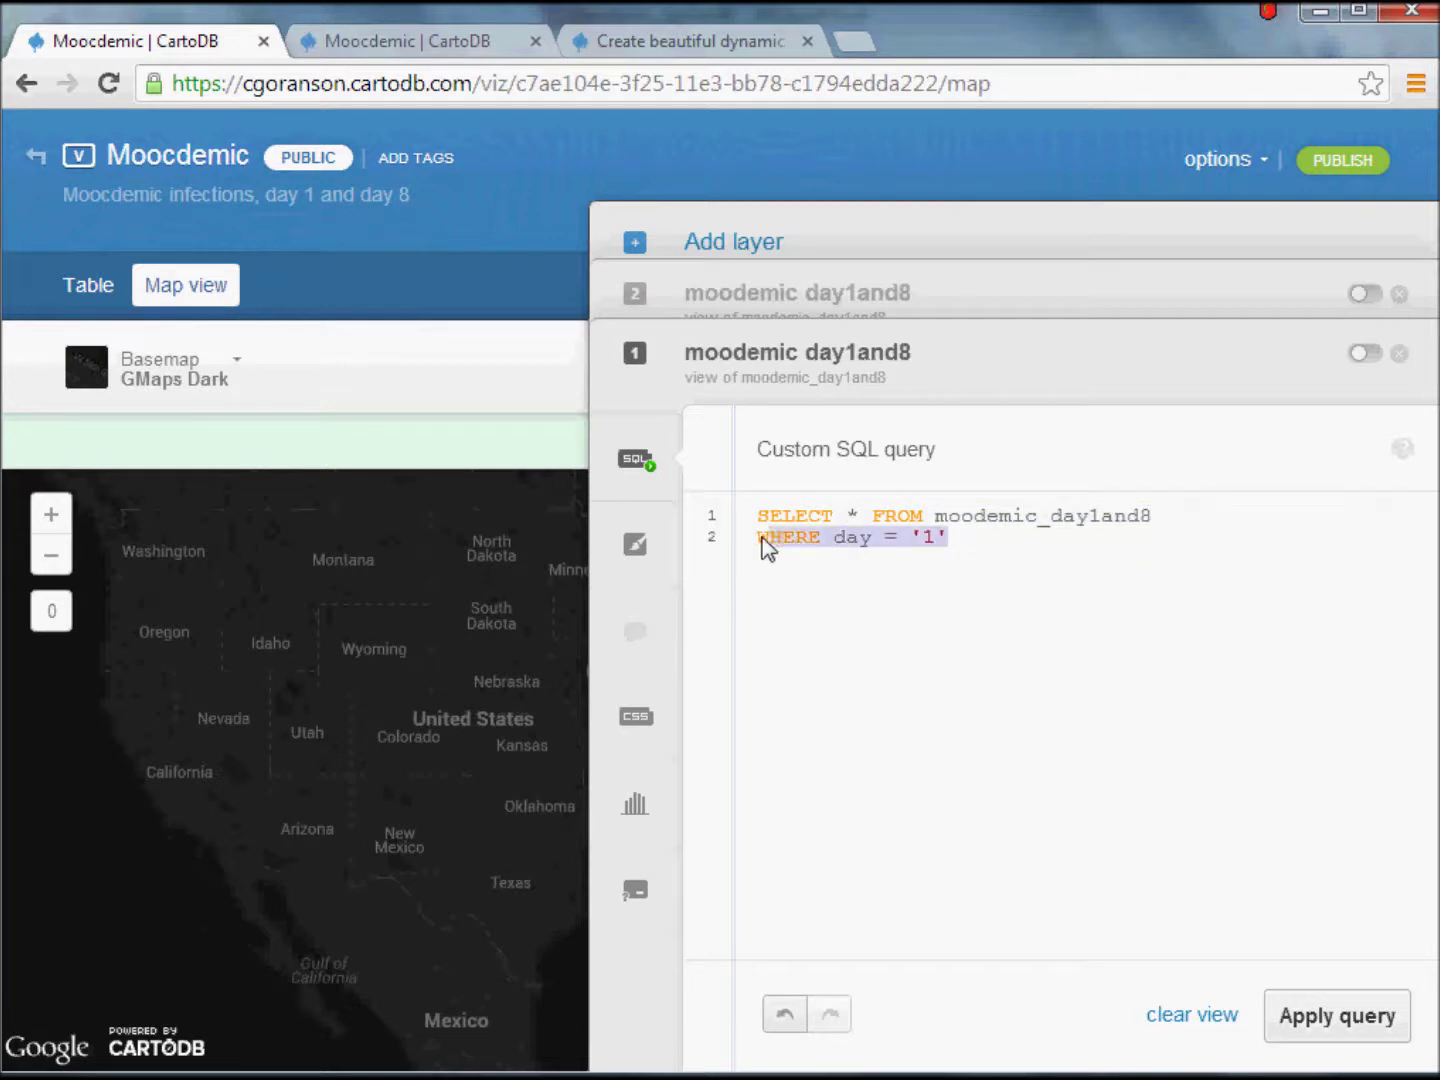
click(956, 546)
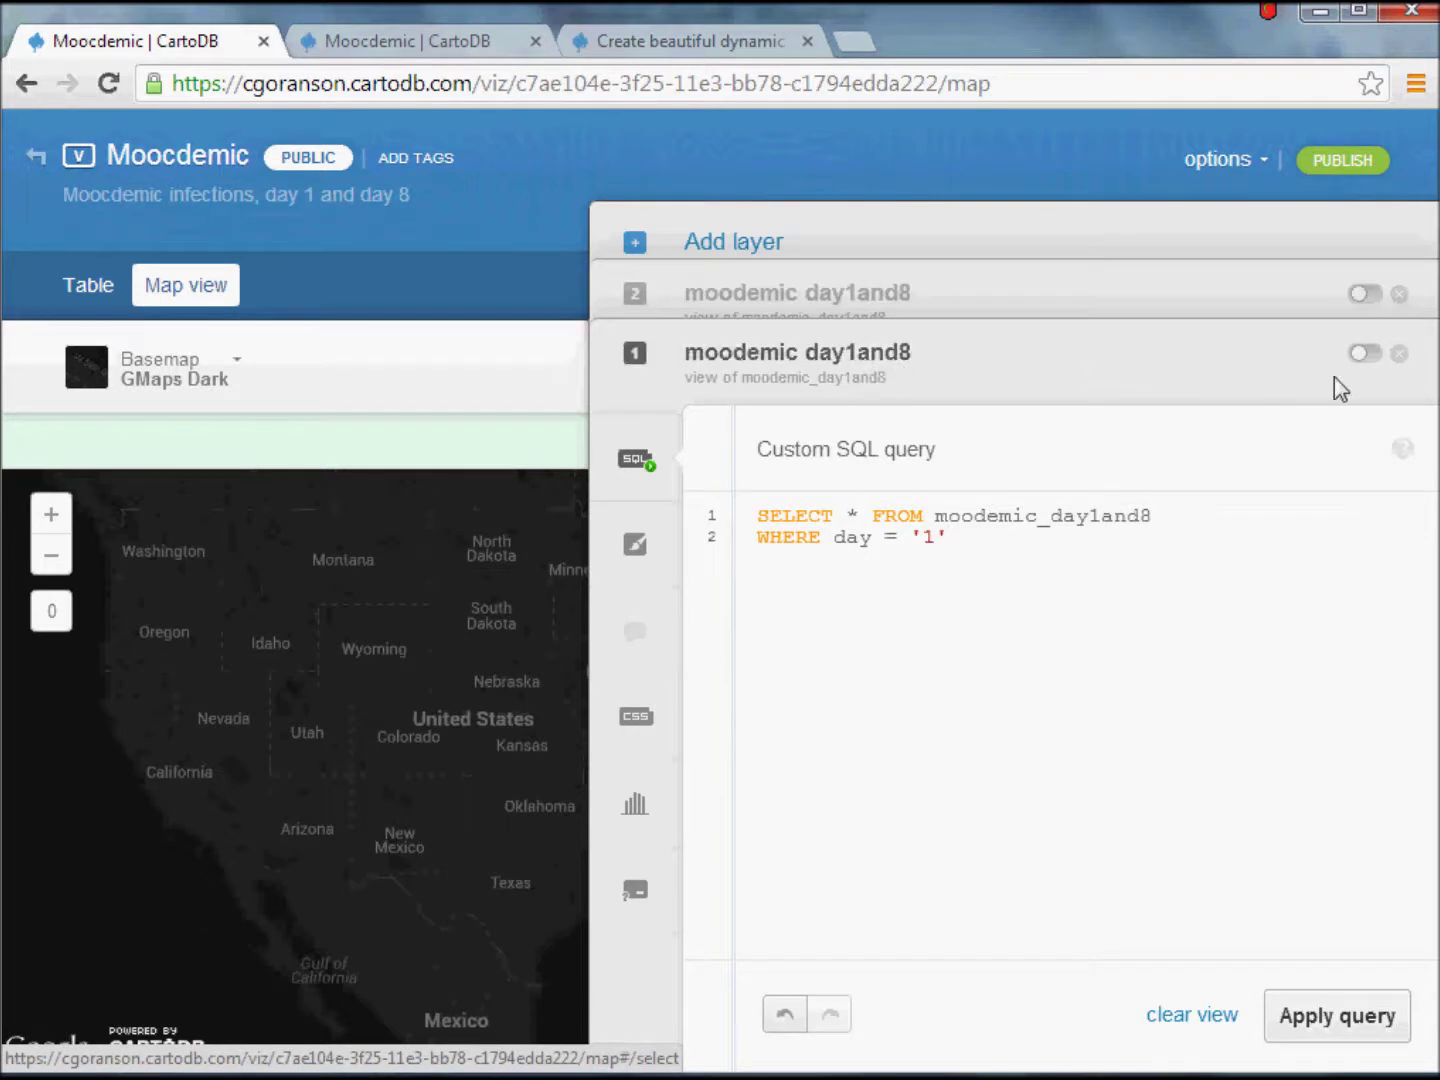
click(1367, 354)
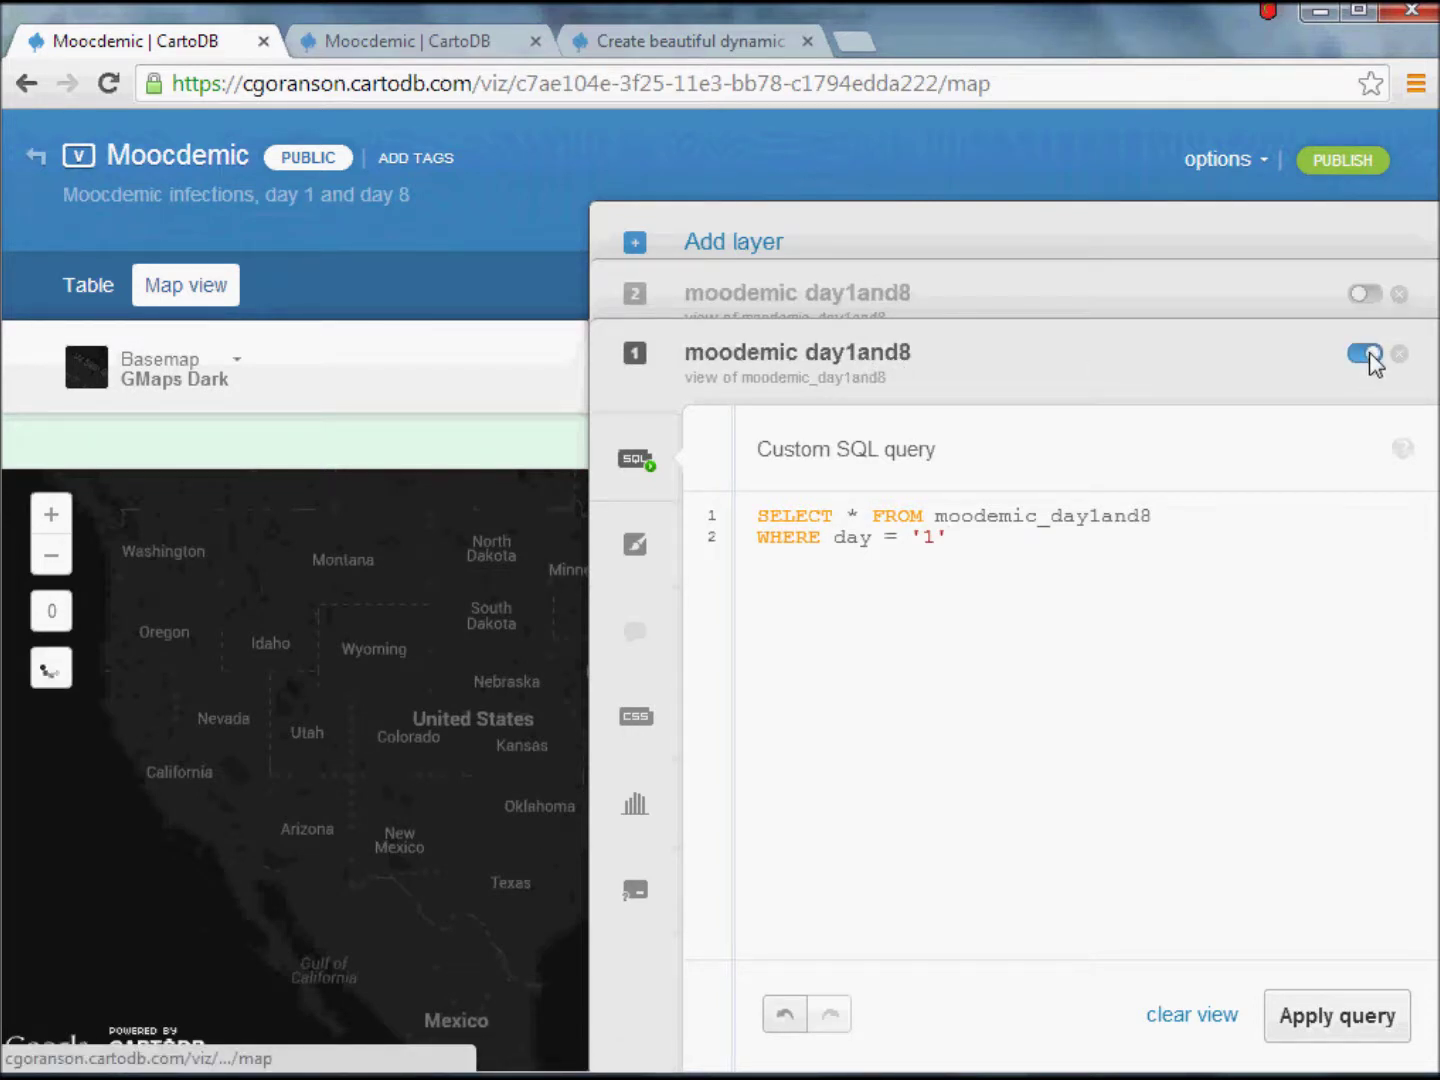
click(636, 362)
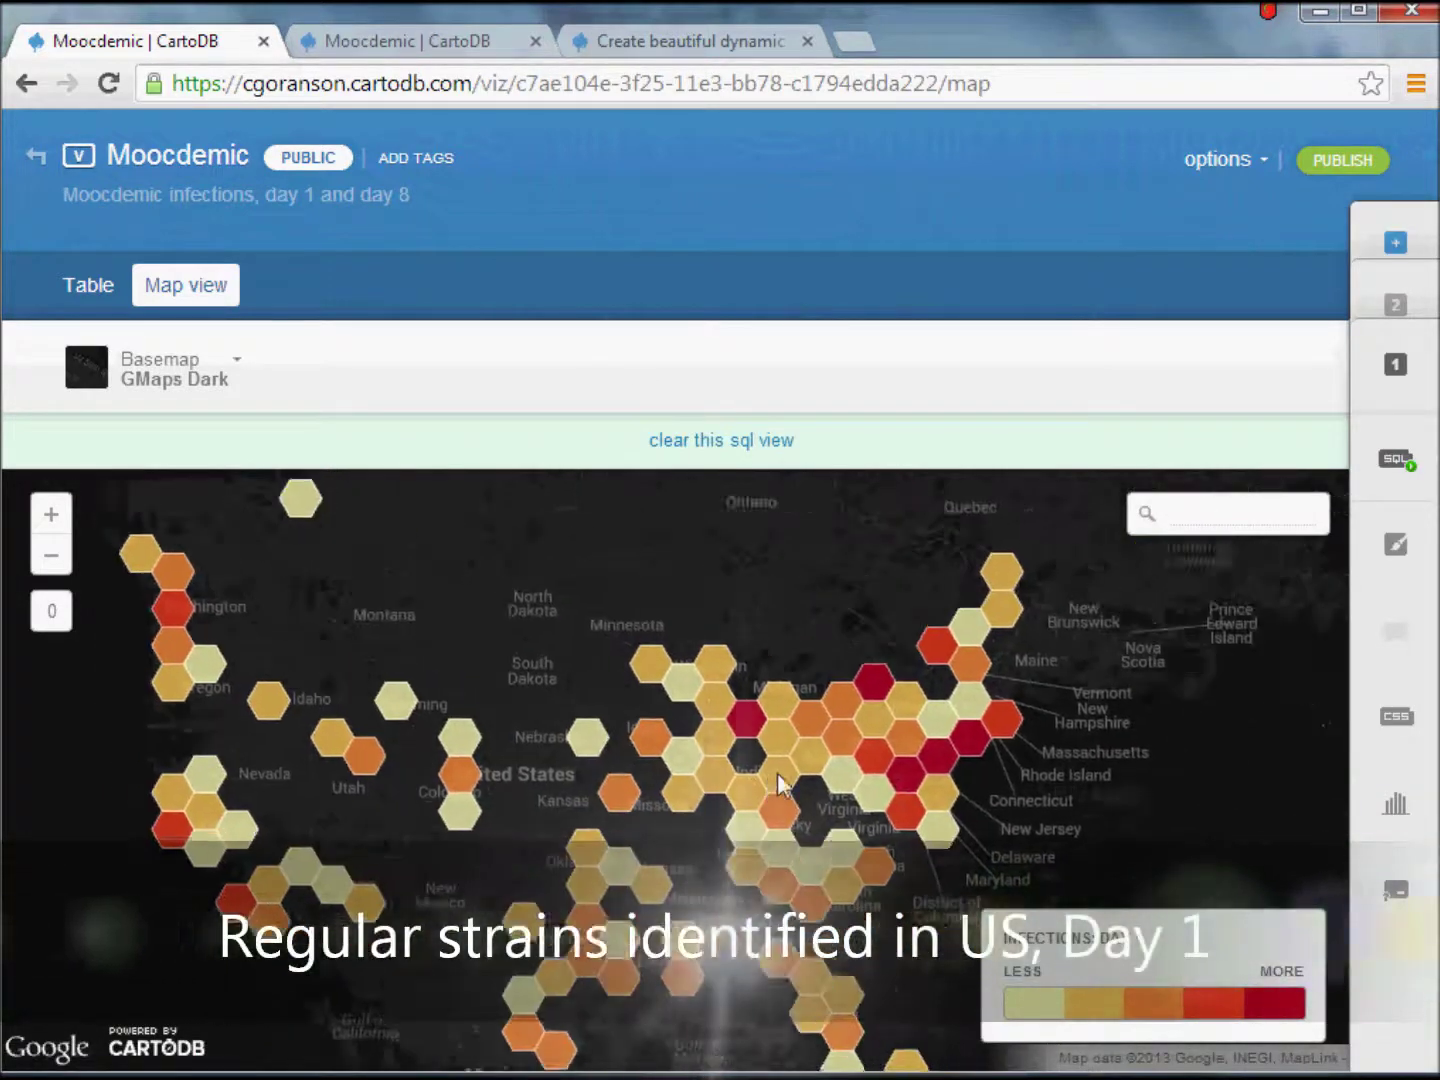
Pan the map from the United States across to Europe.
drag(895, 725, 868, 742)
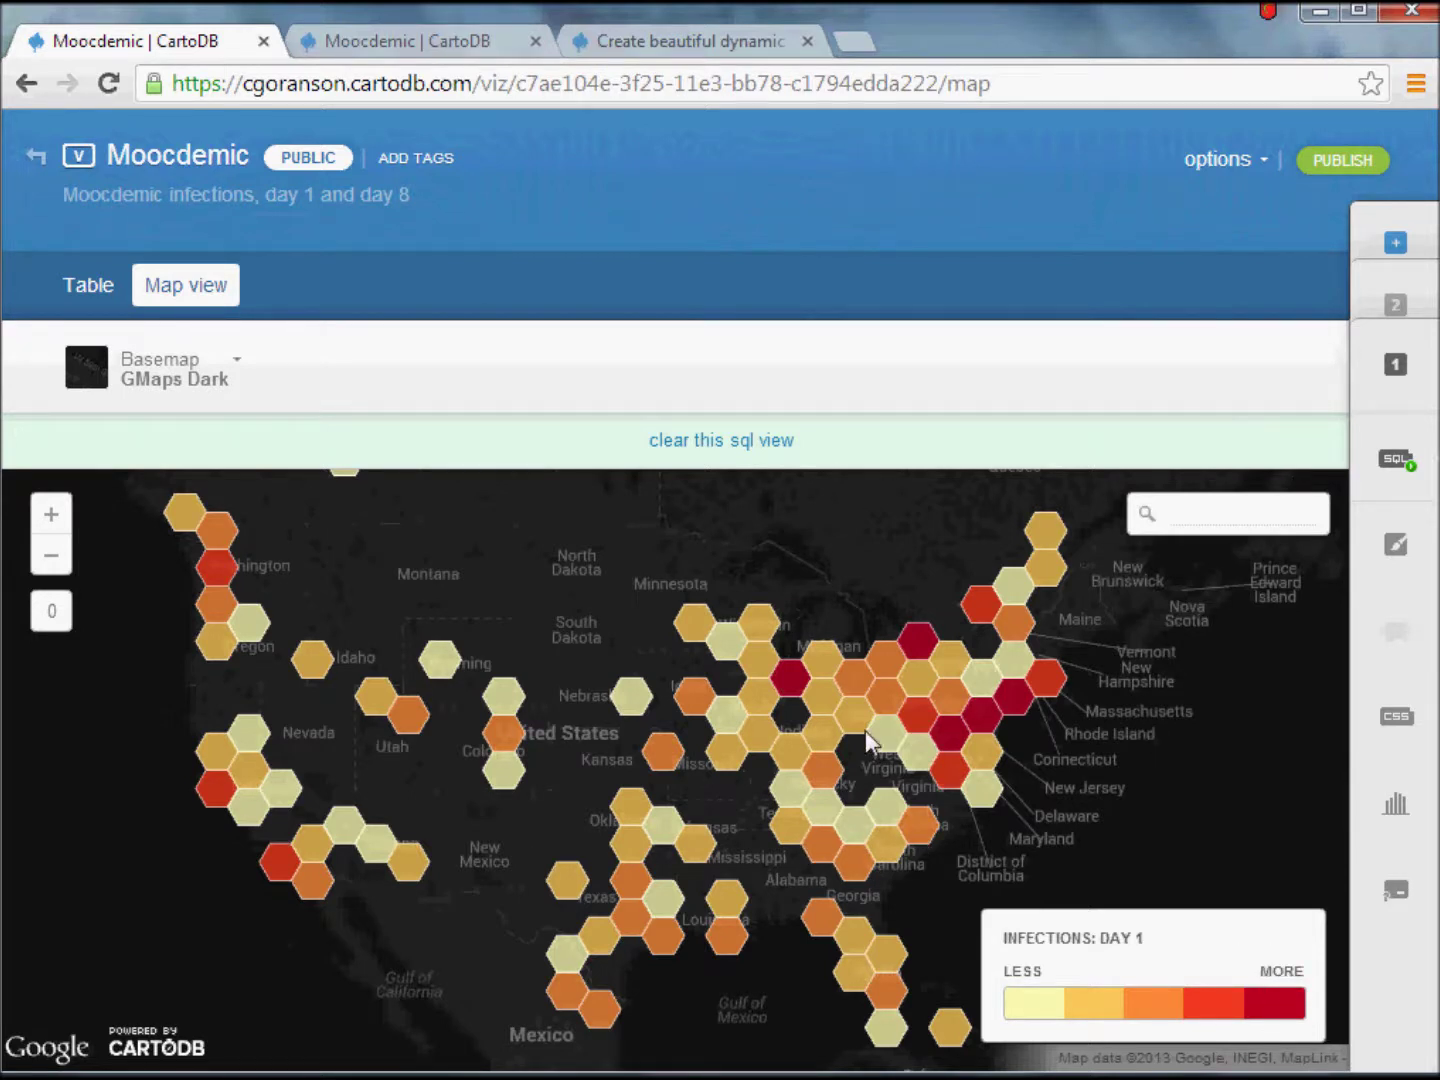
drag(865, 730, 678, 769)
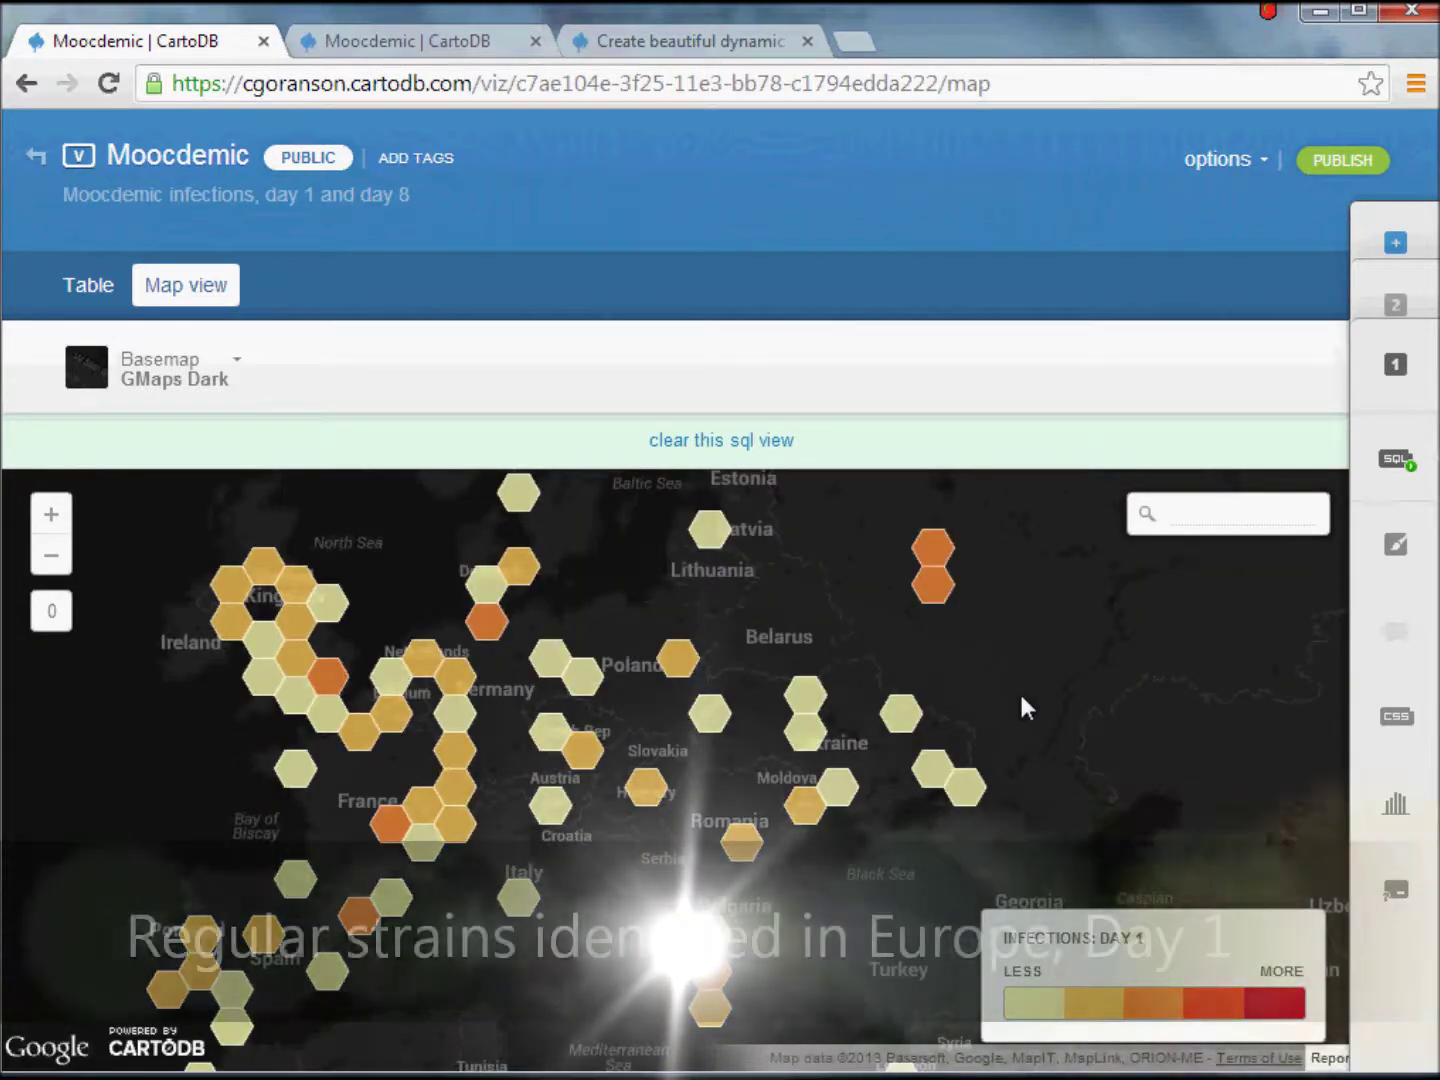
Review layer 2's SQL and wizard settings, then switch on the Infections: Day 8 layer.
click(1395, 306)
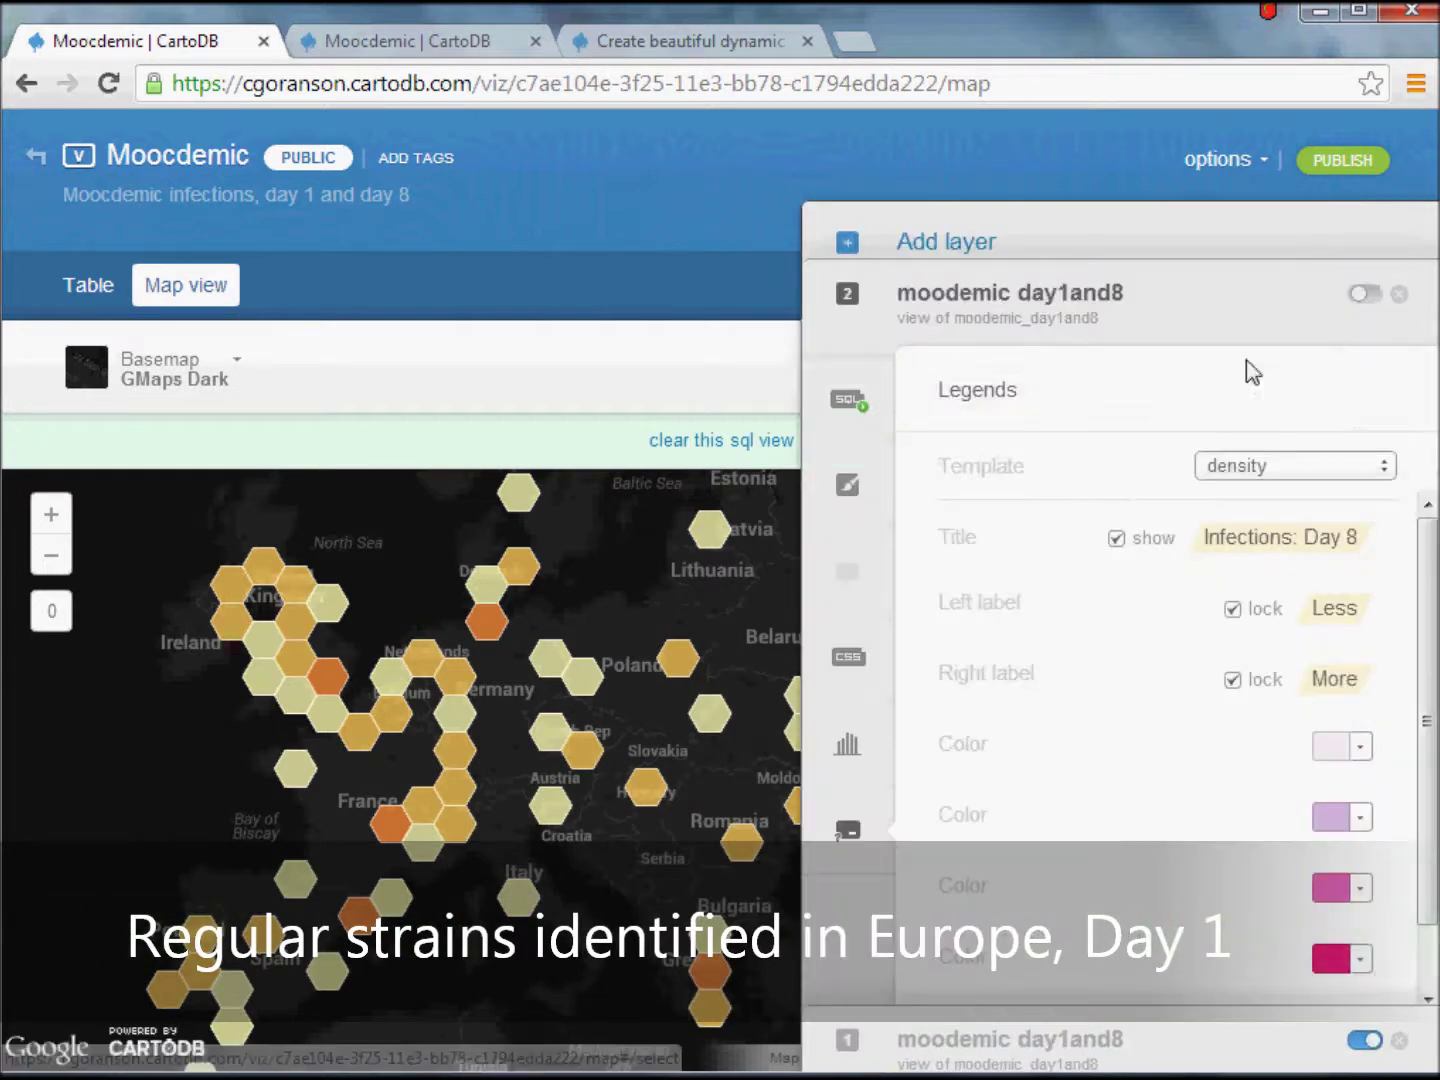
click(855, 409)
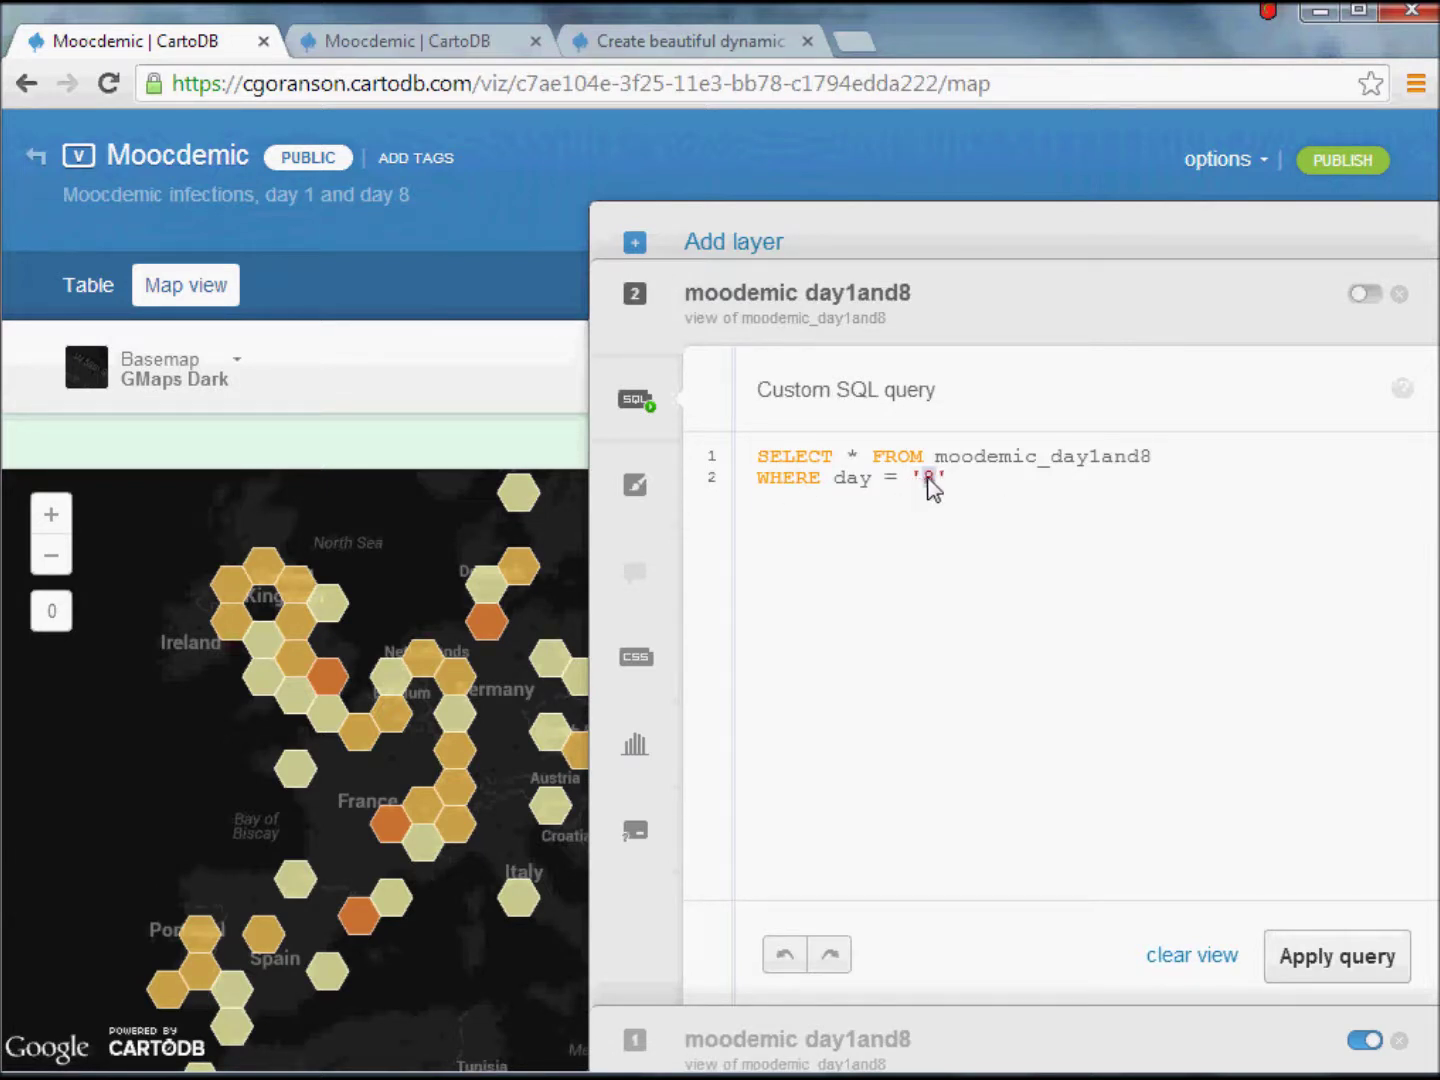
click(633, 484)
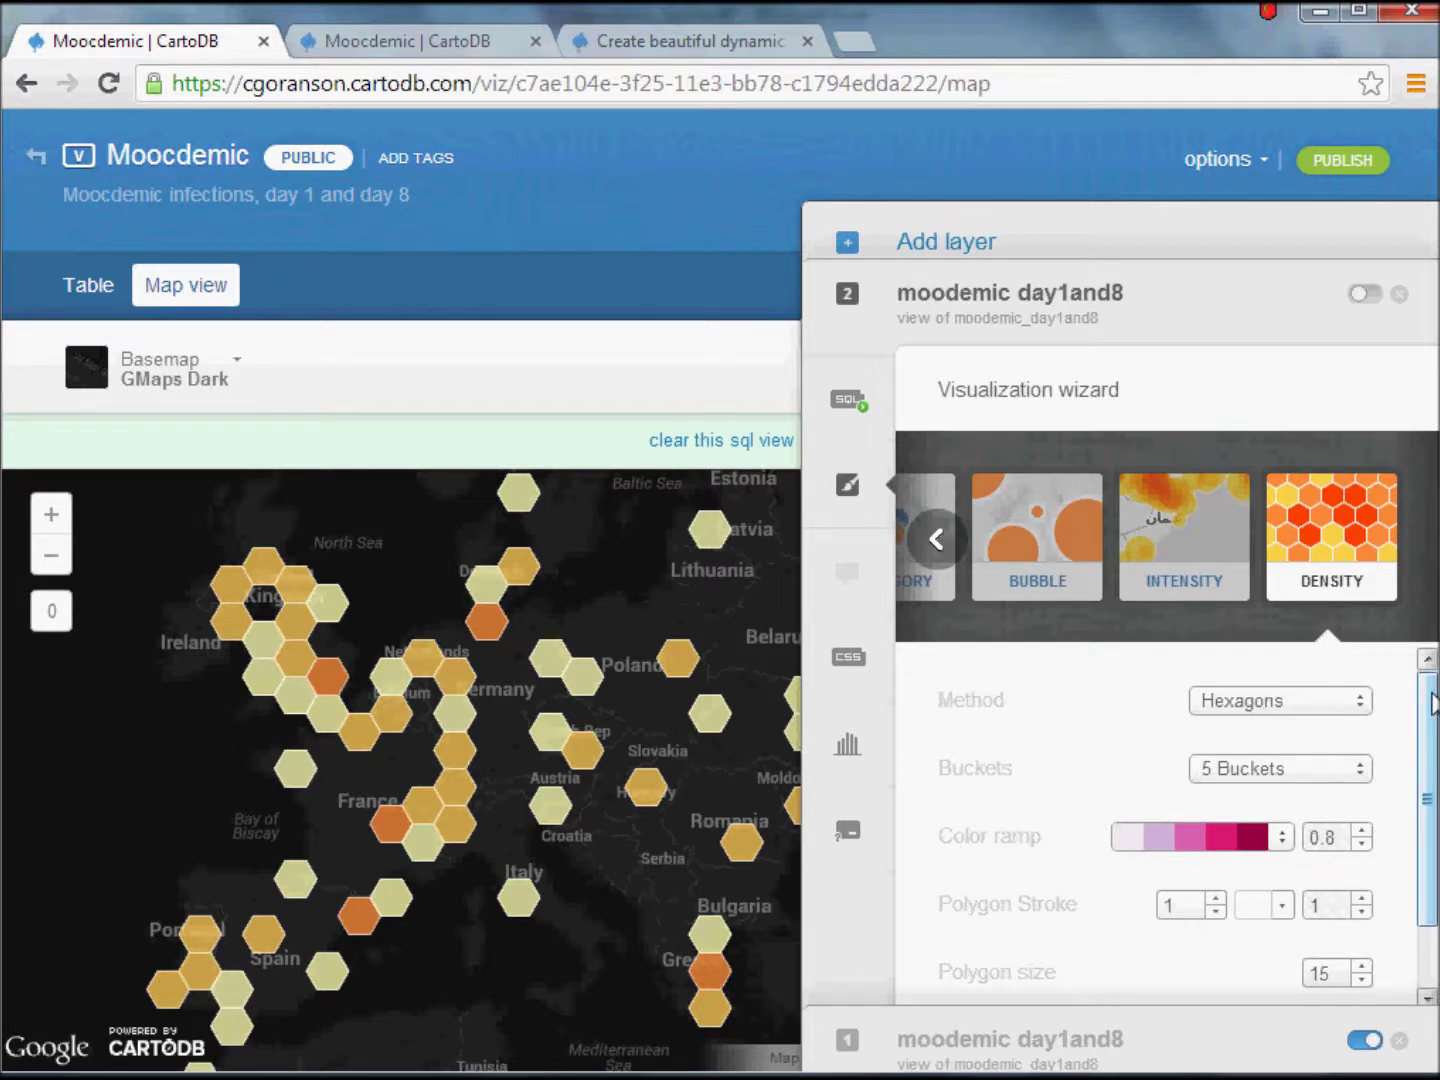
drag(1433, 700, 1432, 769)
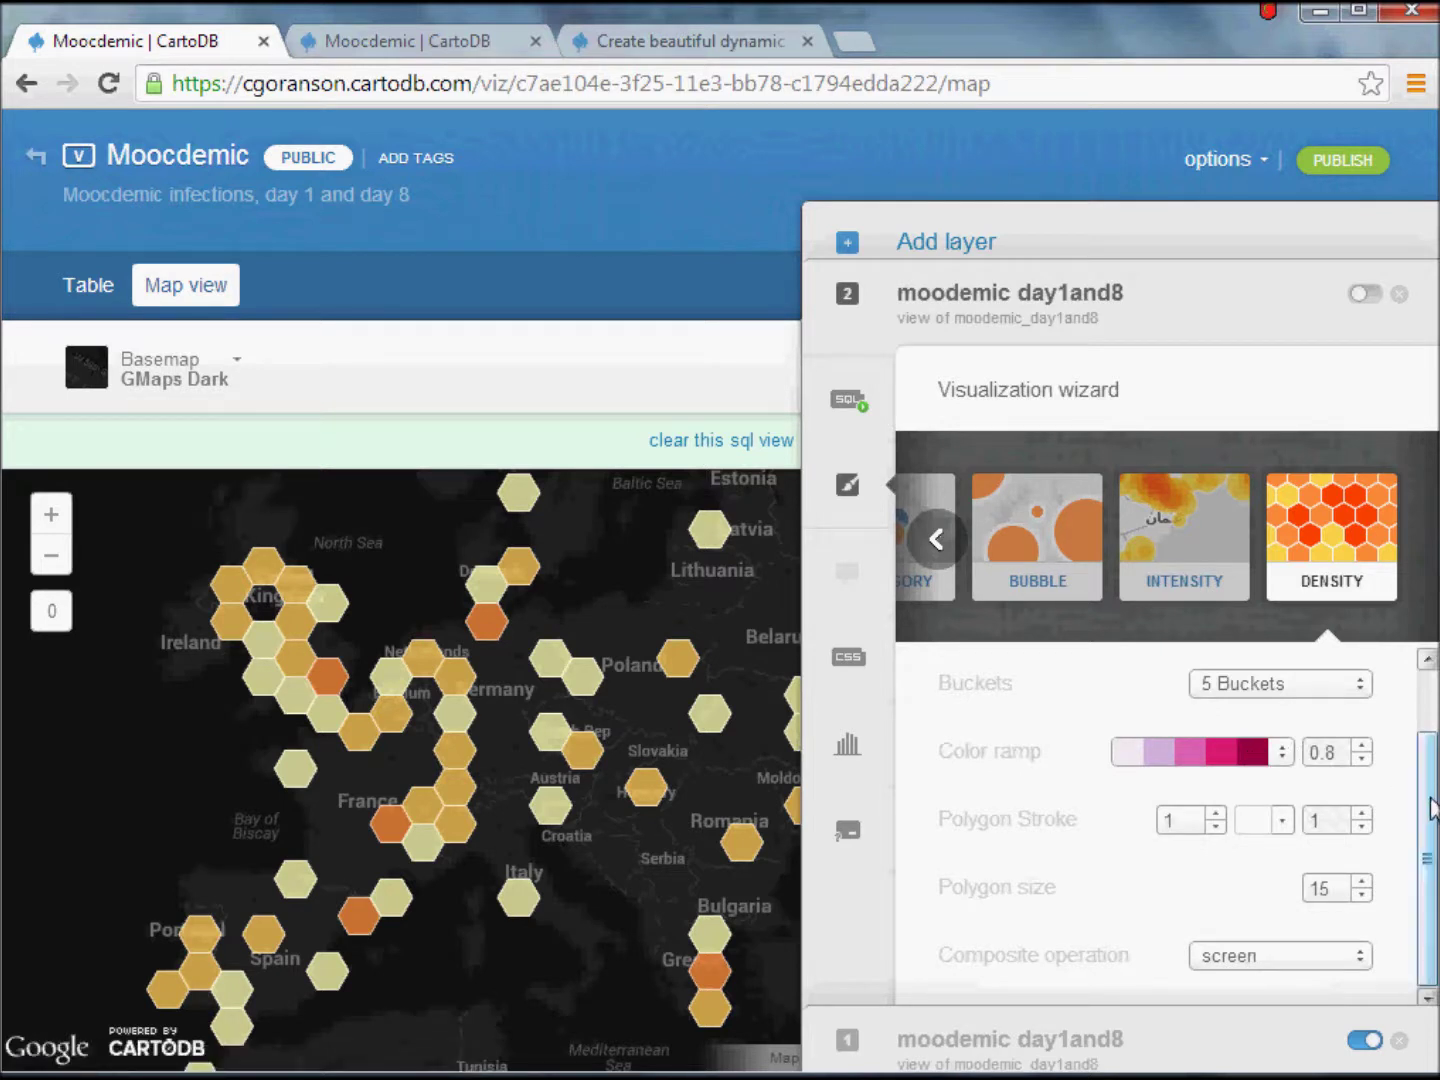
drag(1432, 805, 1430, 721)
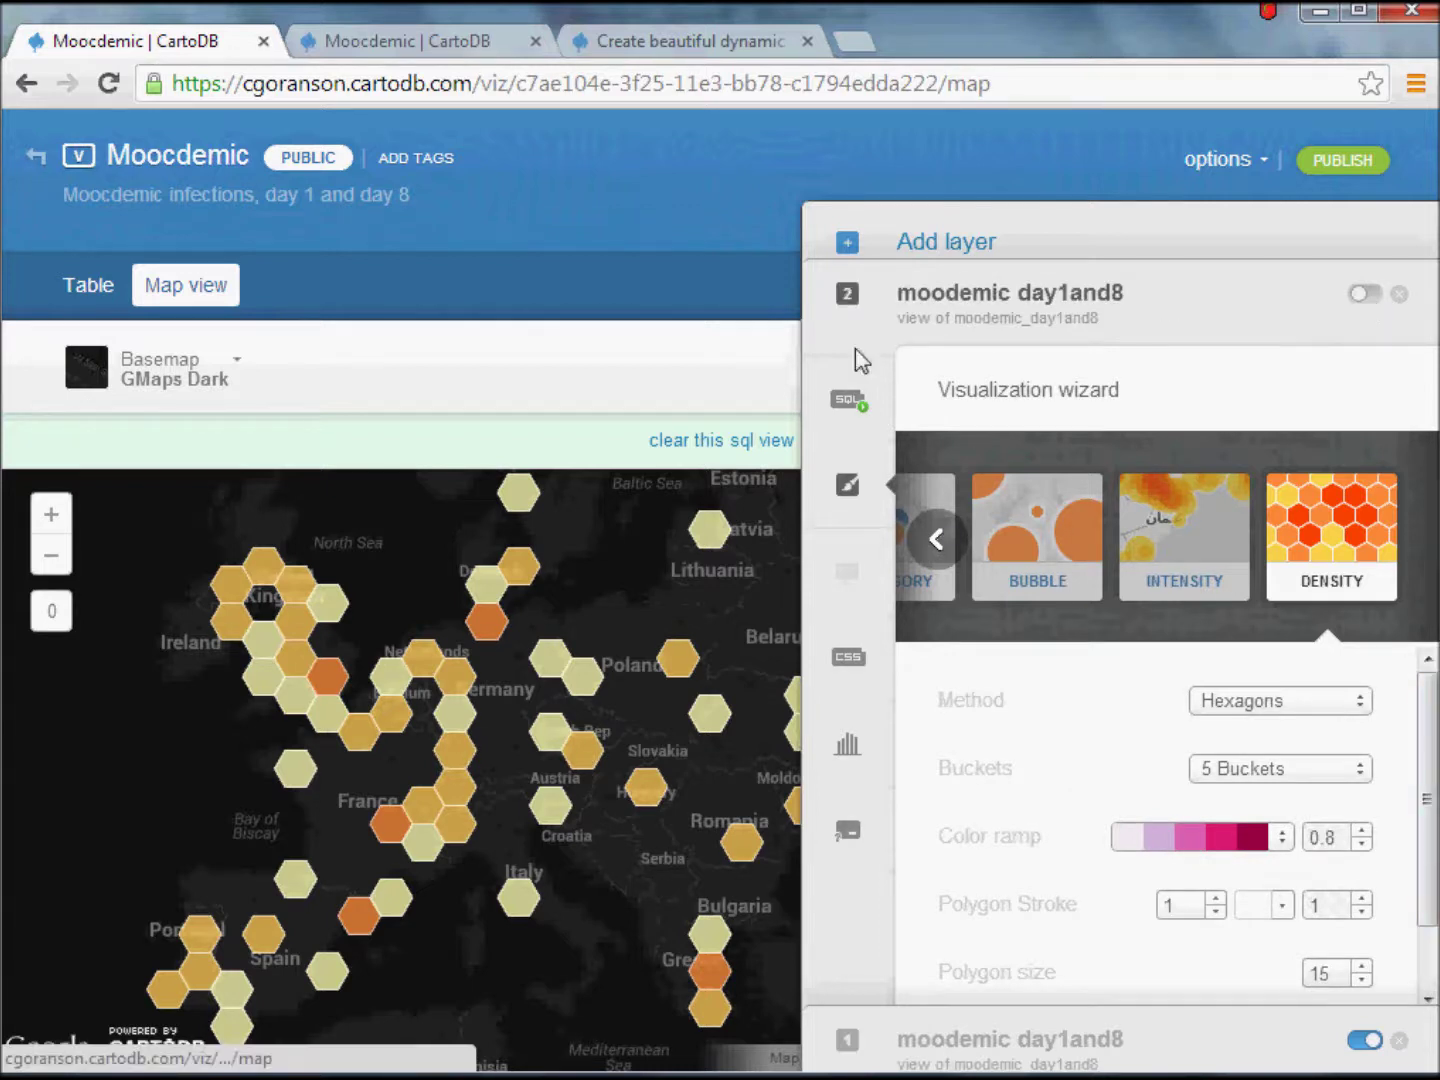
click(1366, 296)
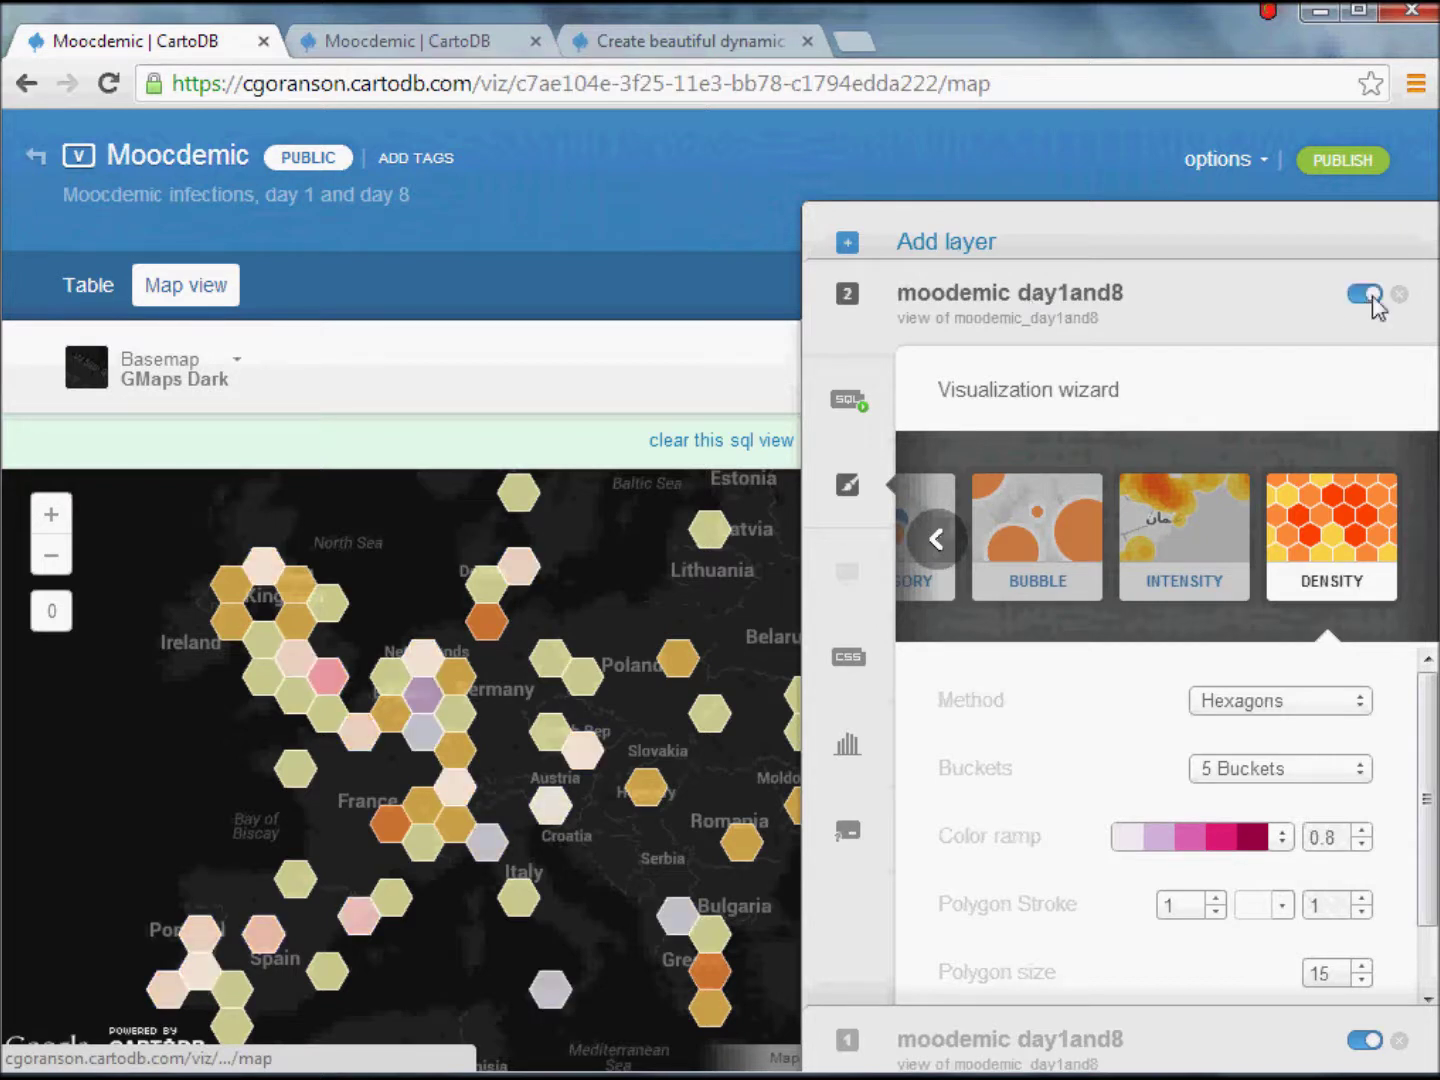
Compare the day 1 and day 8 layers, leaving only day 1 visible.
click(848, 1025)
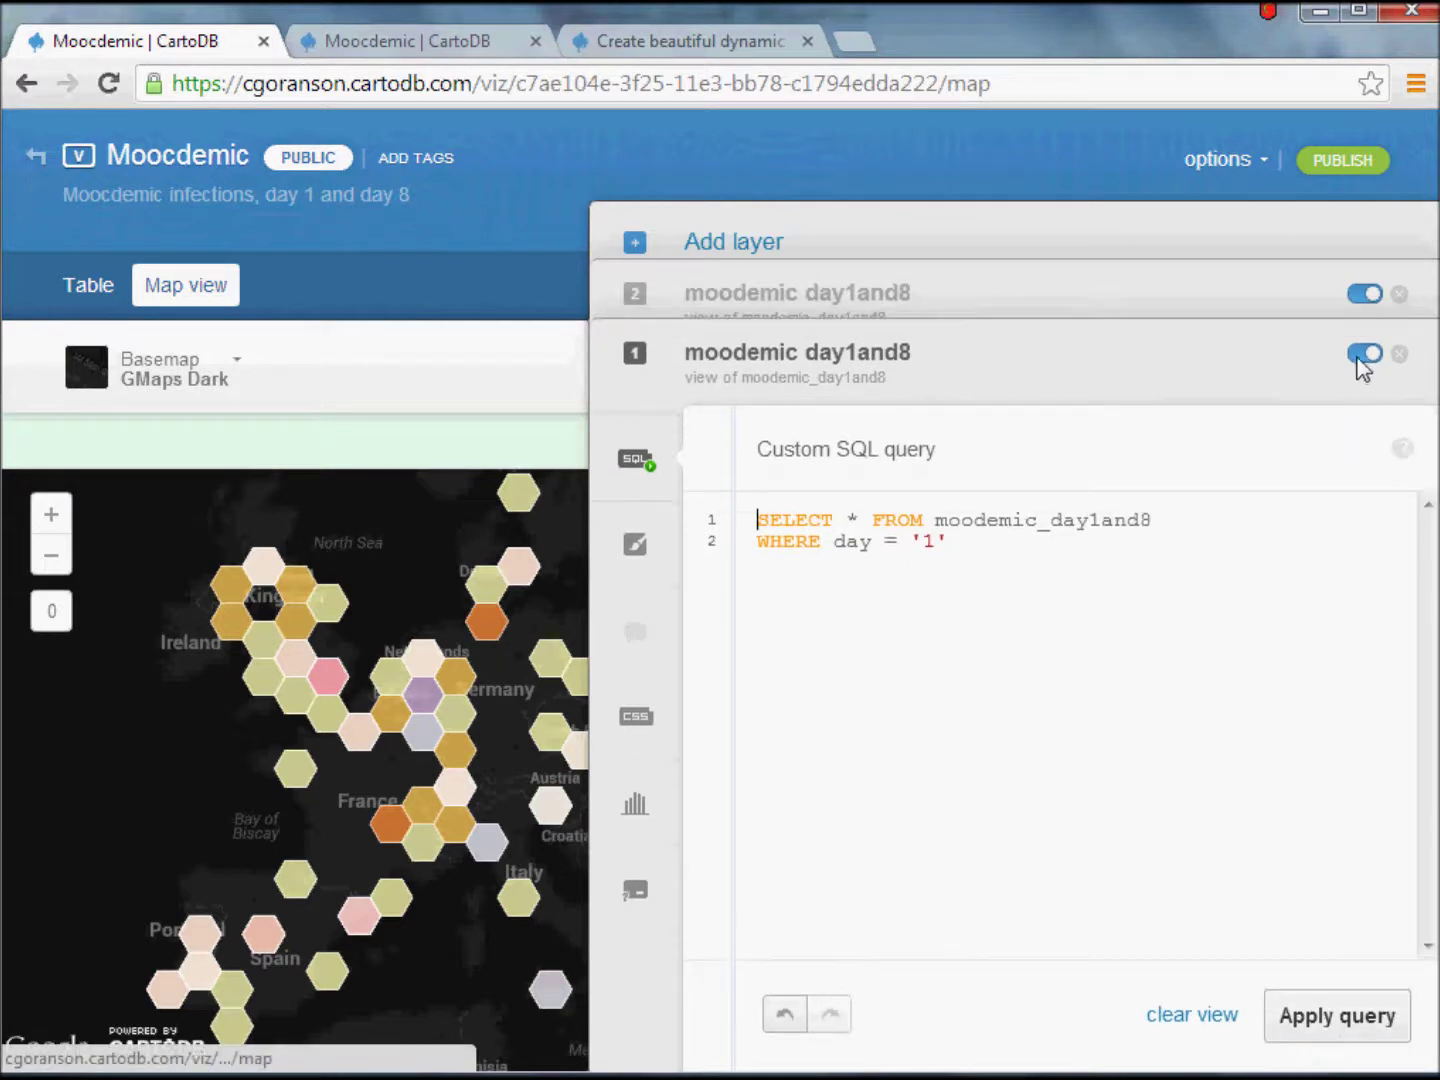
click(1363, 356)
click(1366, 355)
click(1366, 356)
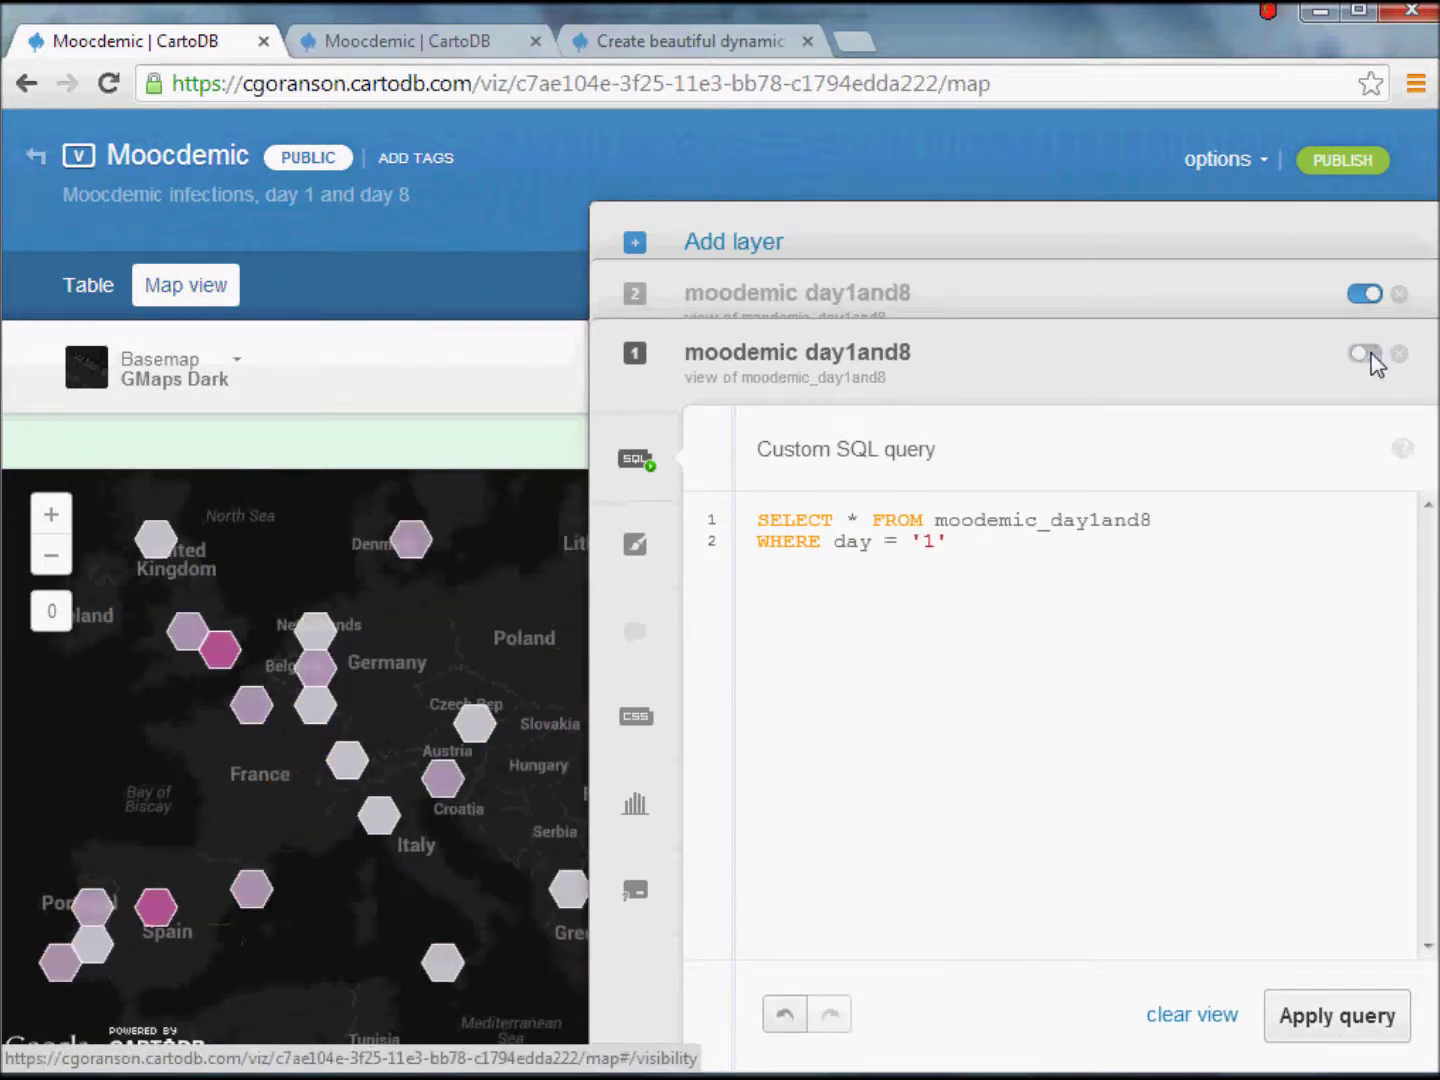
click(1364, 294)
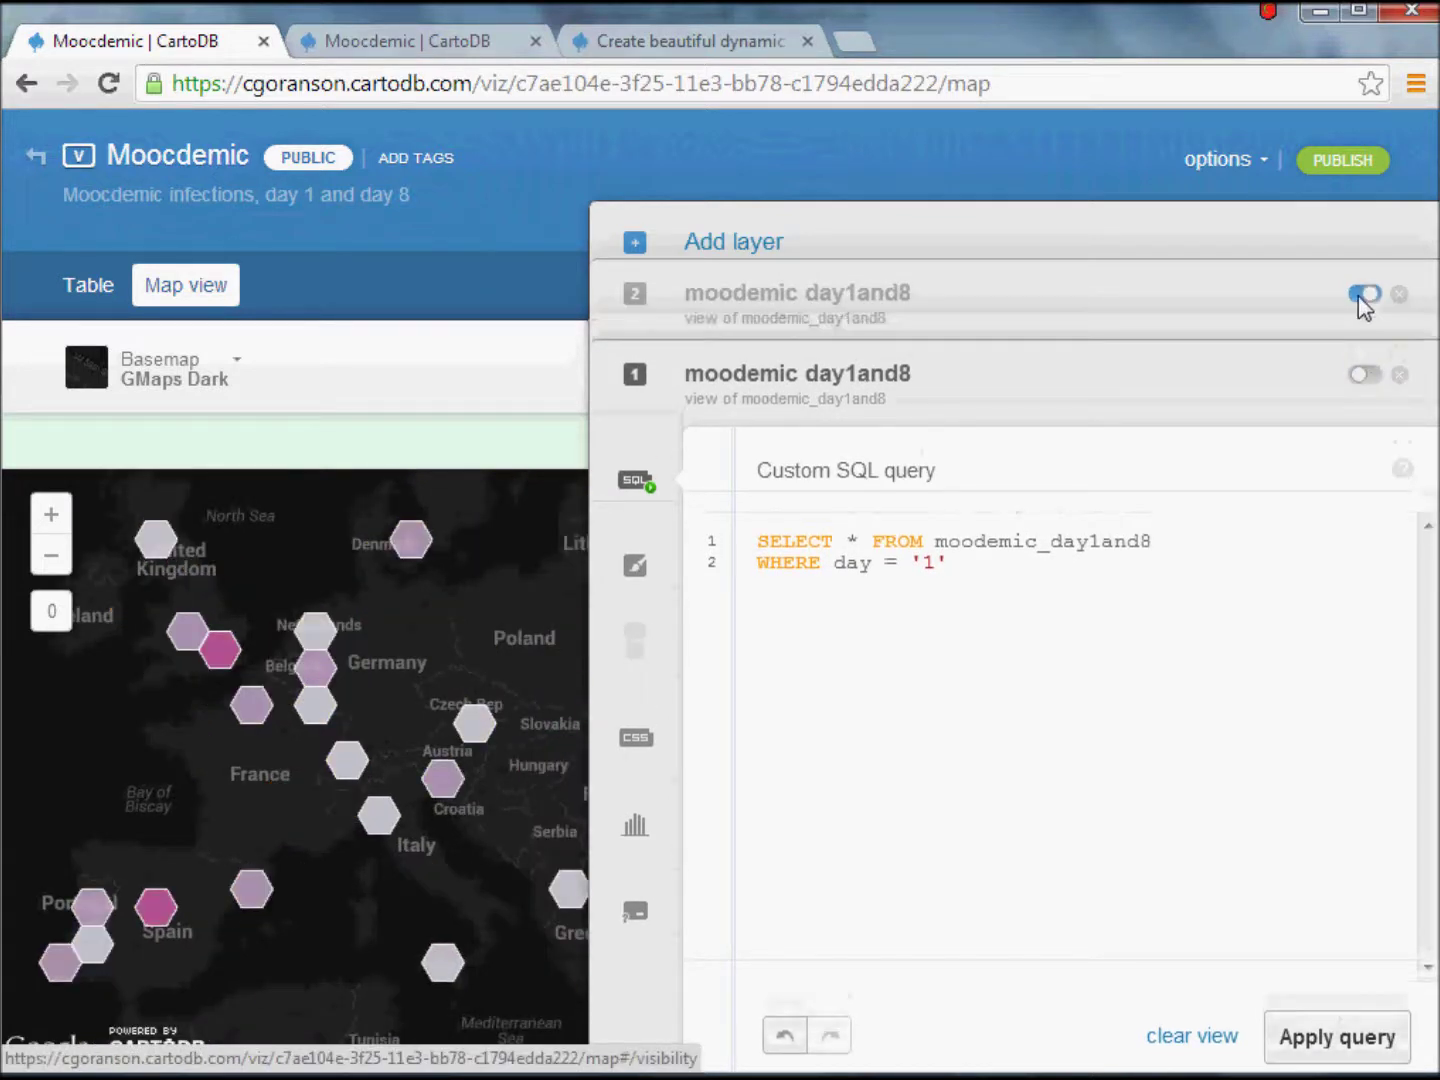
click(1368, 356)
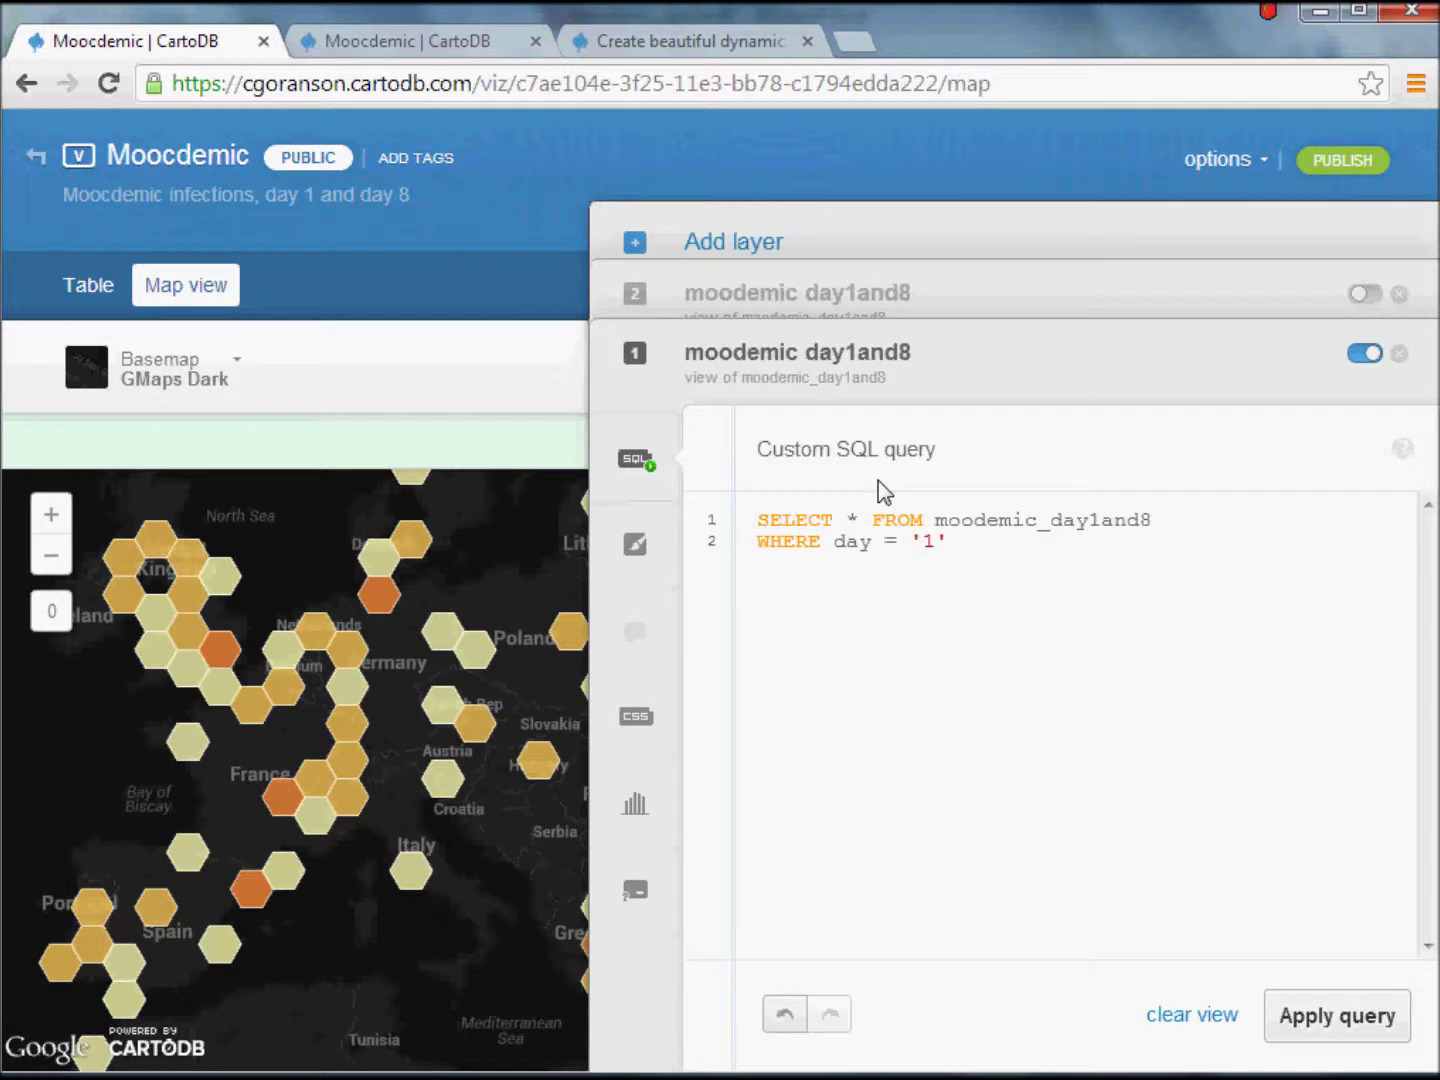
click(634, 545)
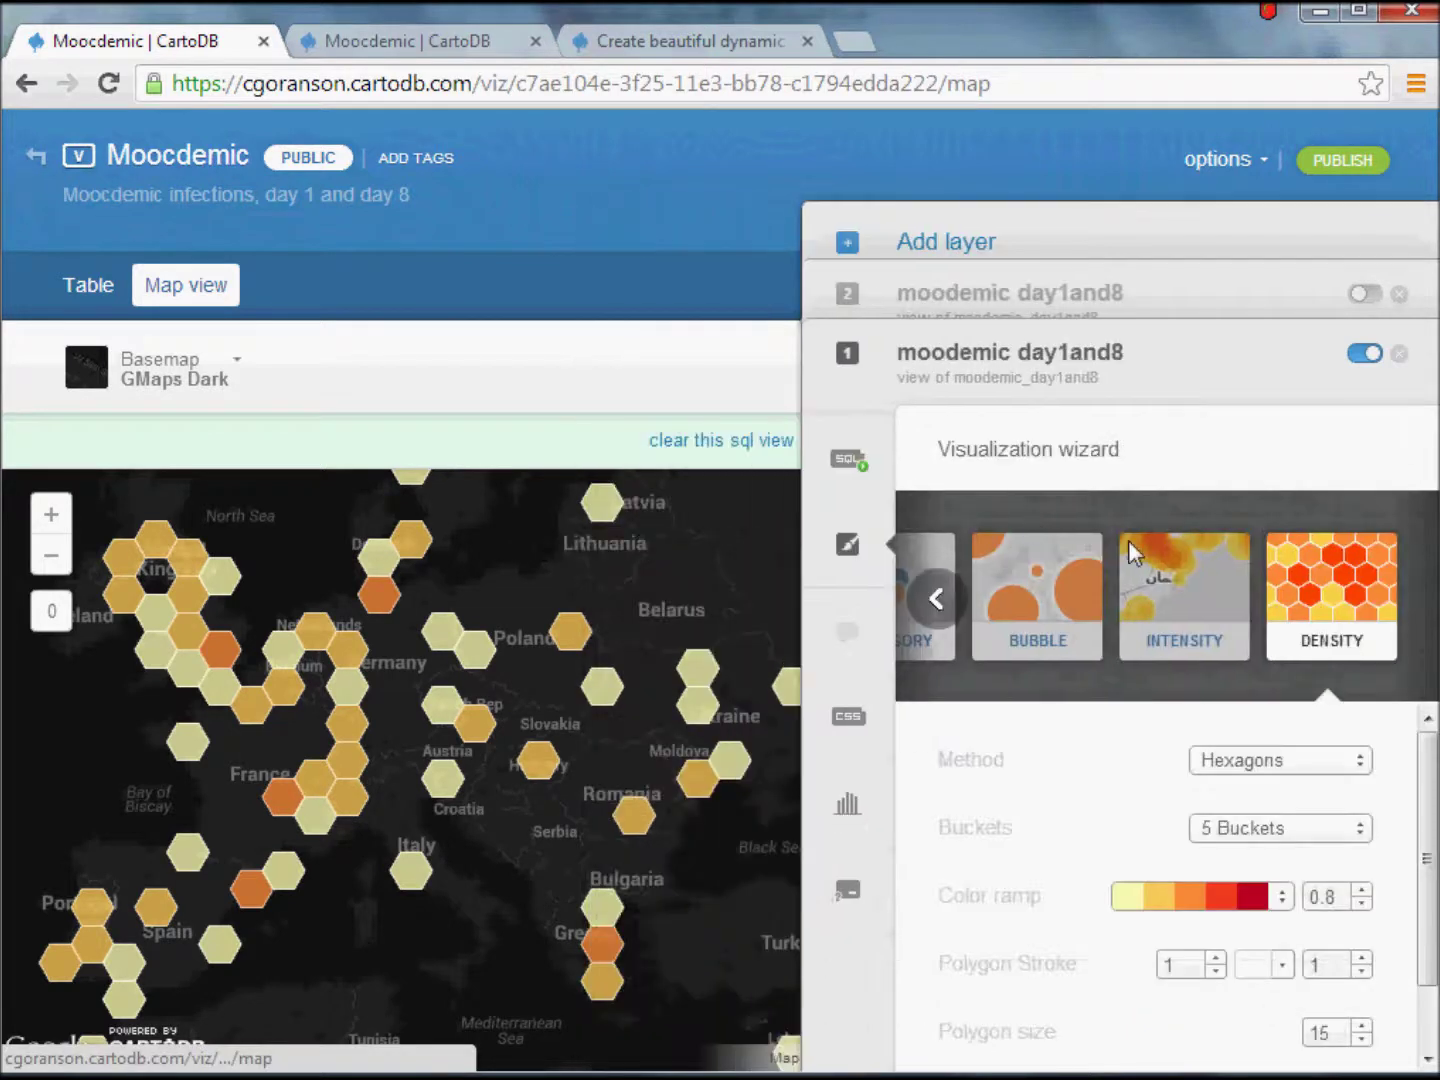
Restyle the day 1 layer as Intensity points and check its SQL query.
click(1183, 600)
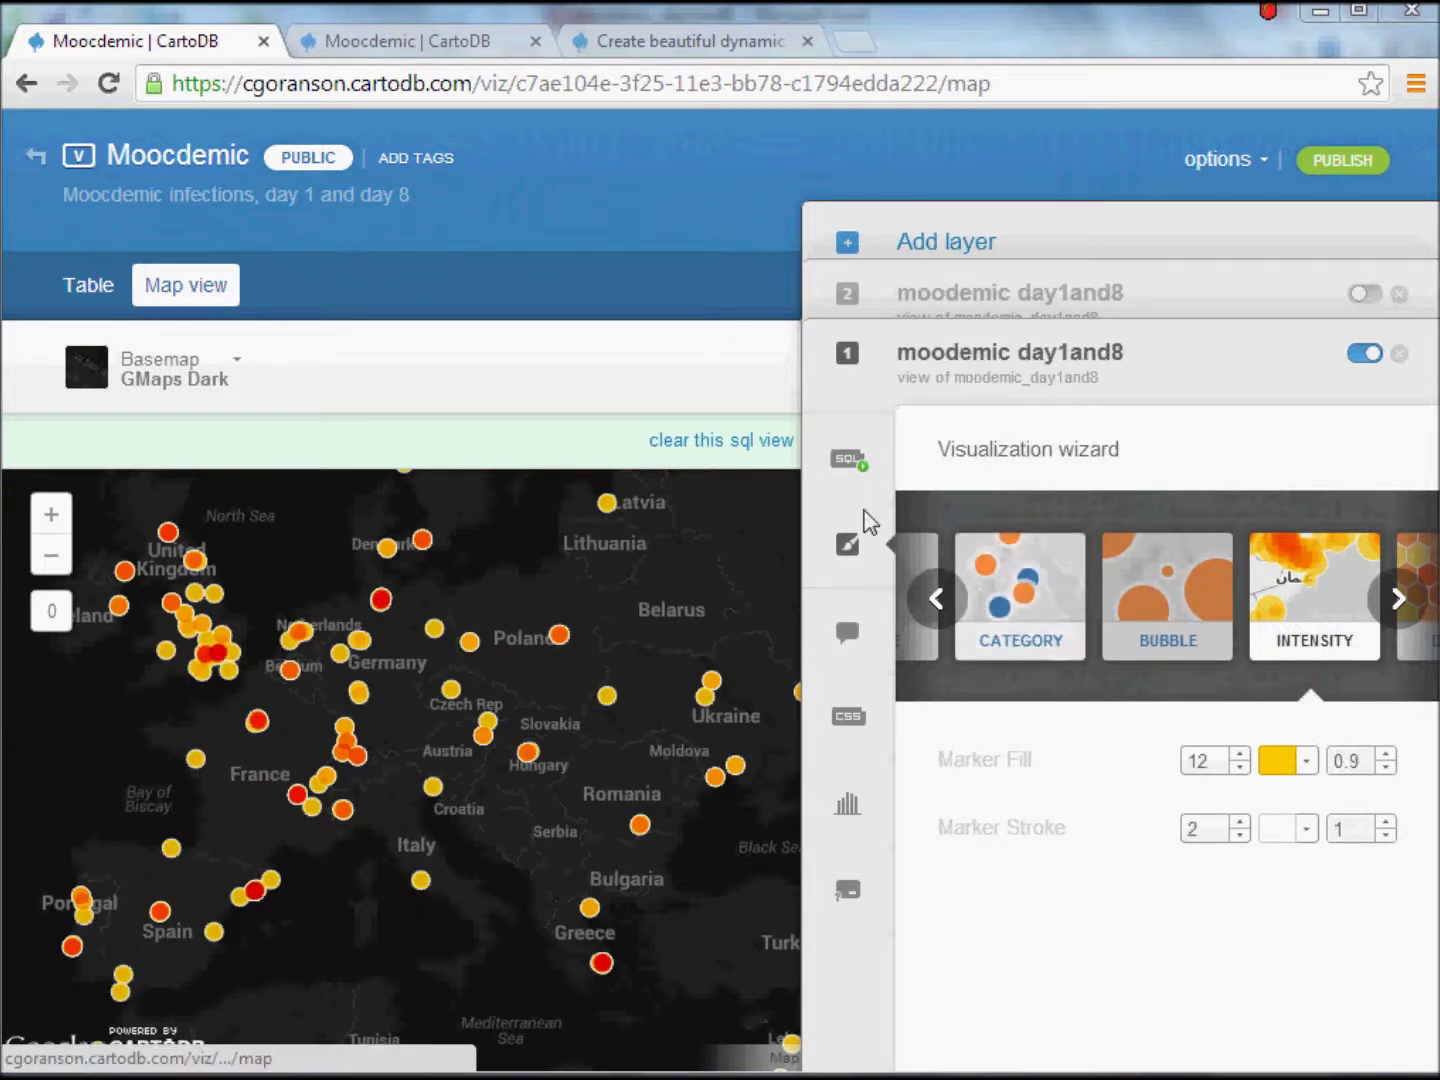
click(849, 463)
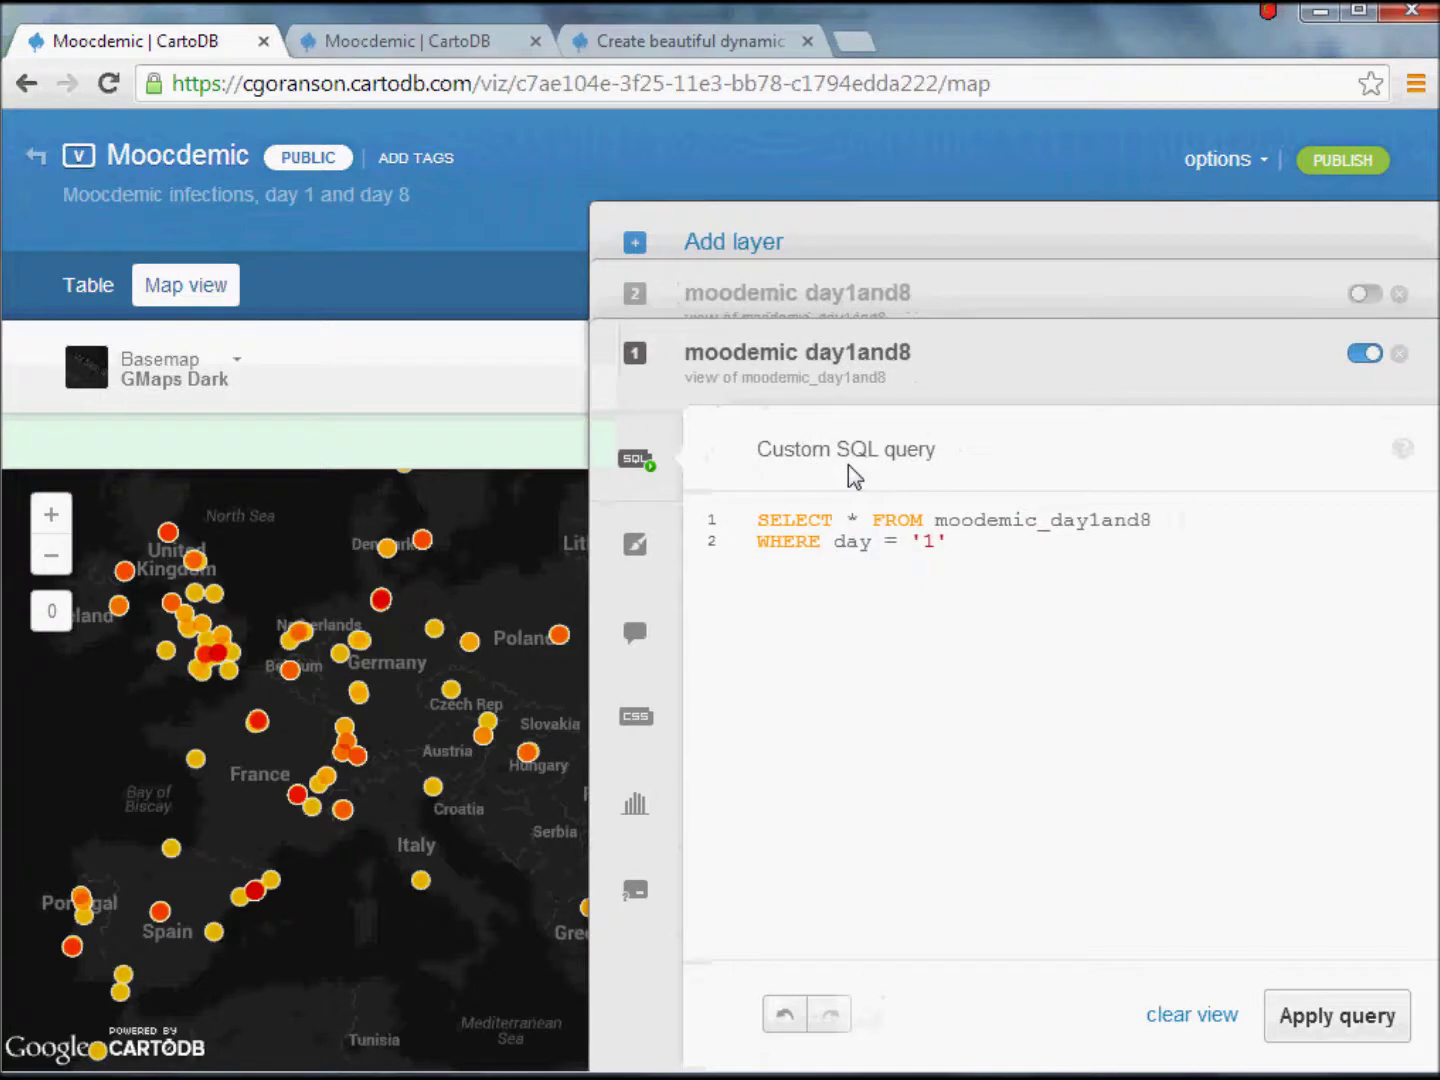
click(645, 378)
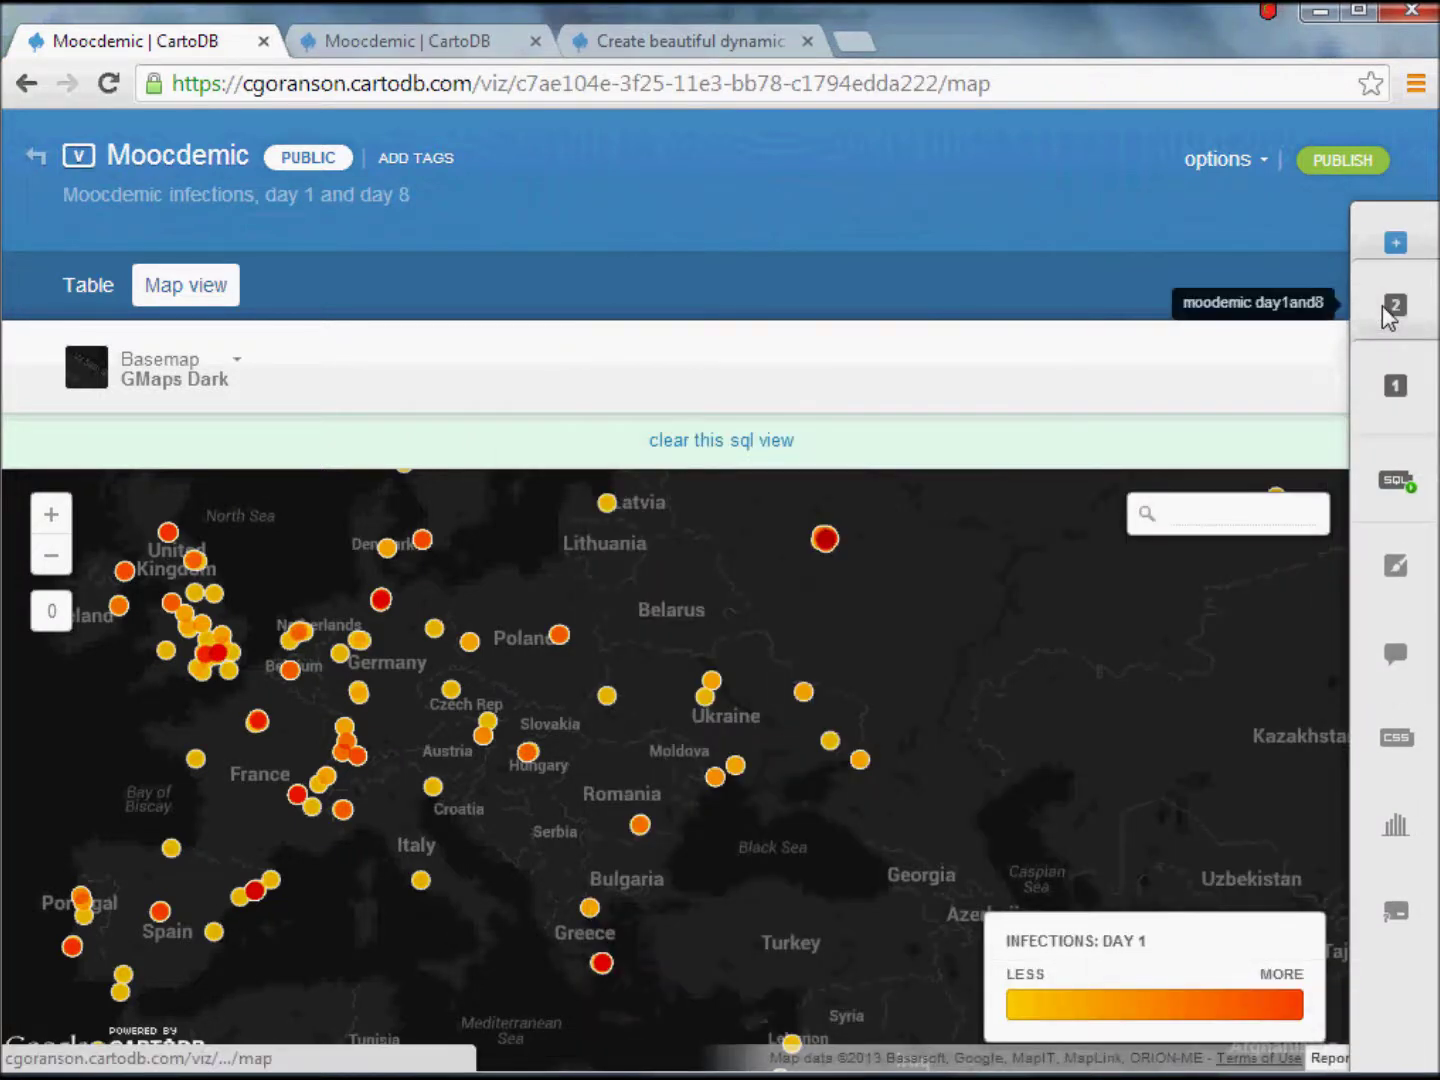
Switch the day 8 layer to Intensity and show both layers with their legends.
click(1391, 309)
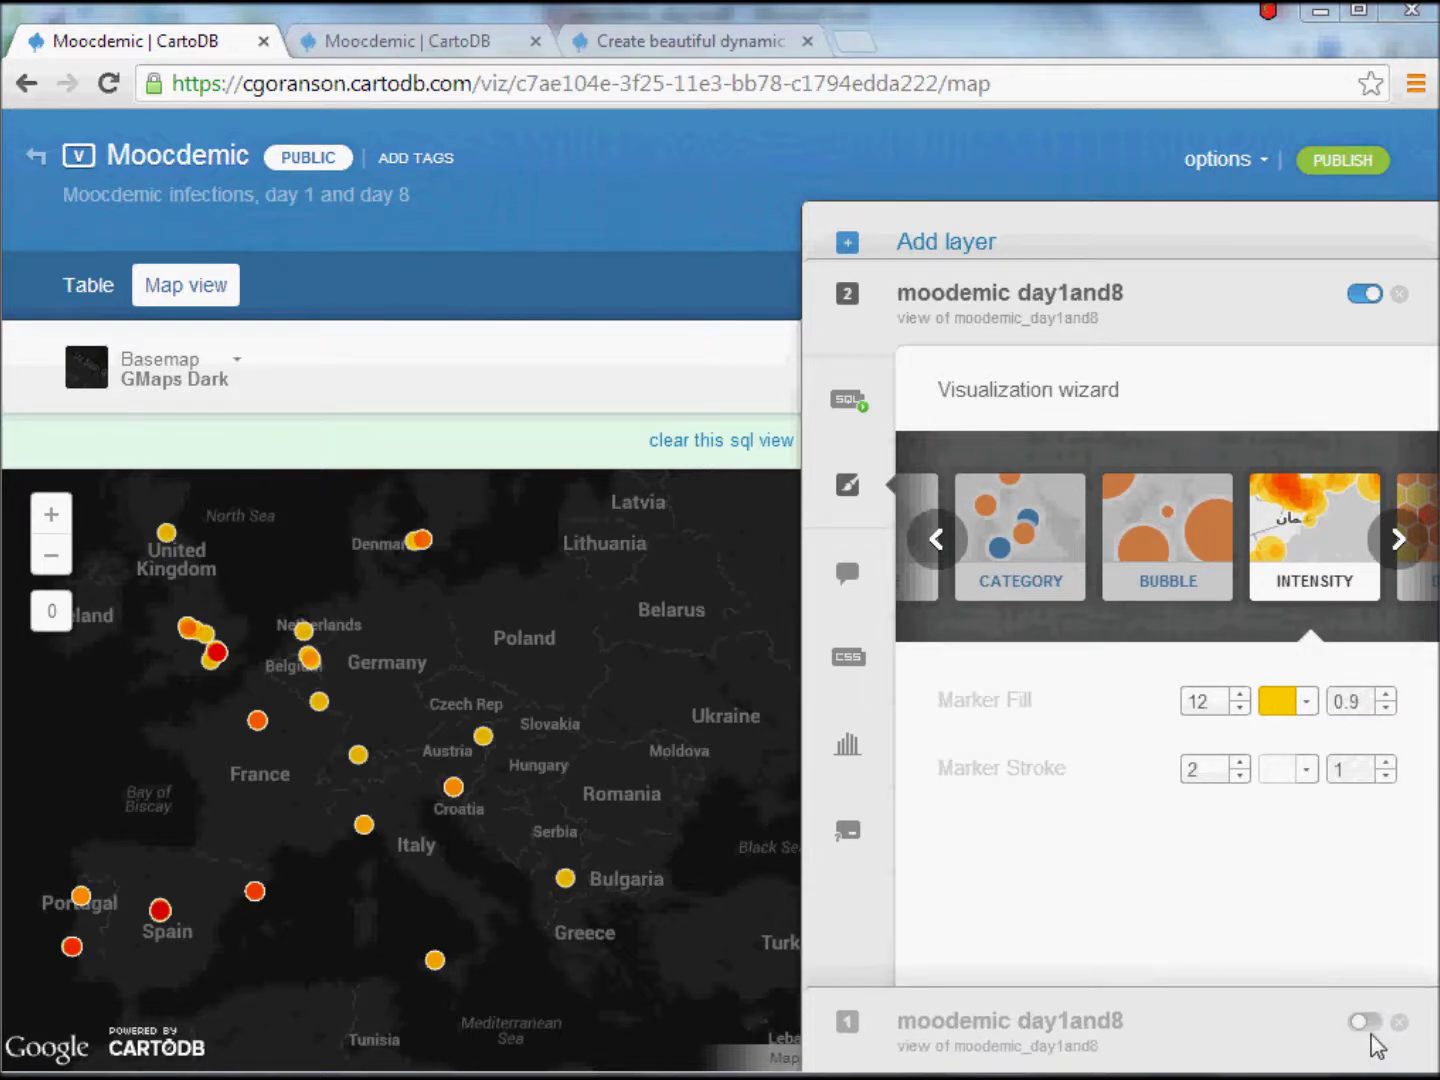
click(1365, 1022)
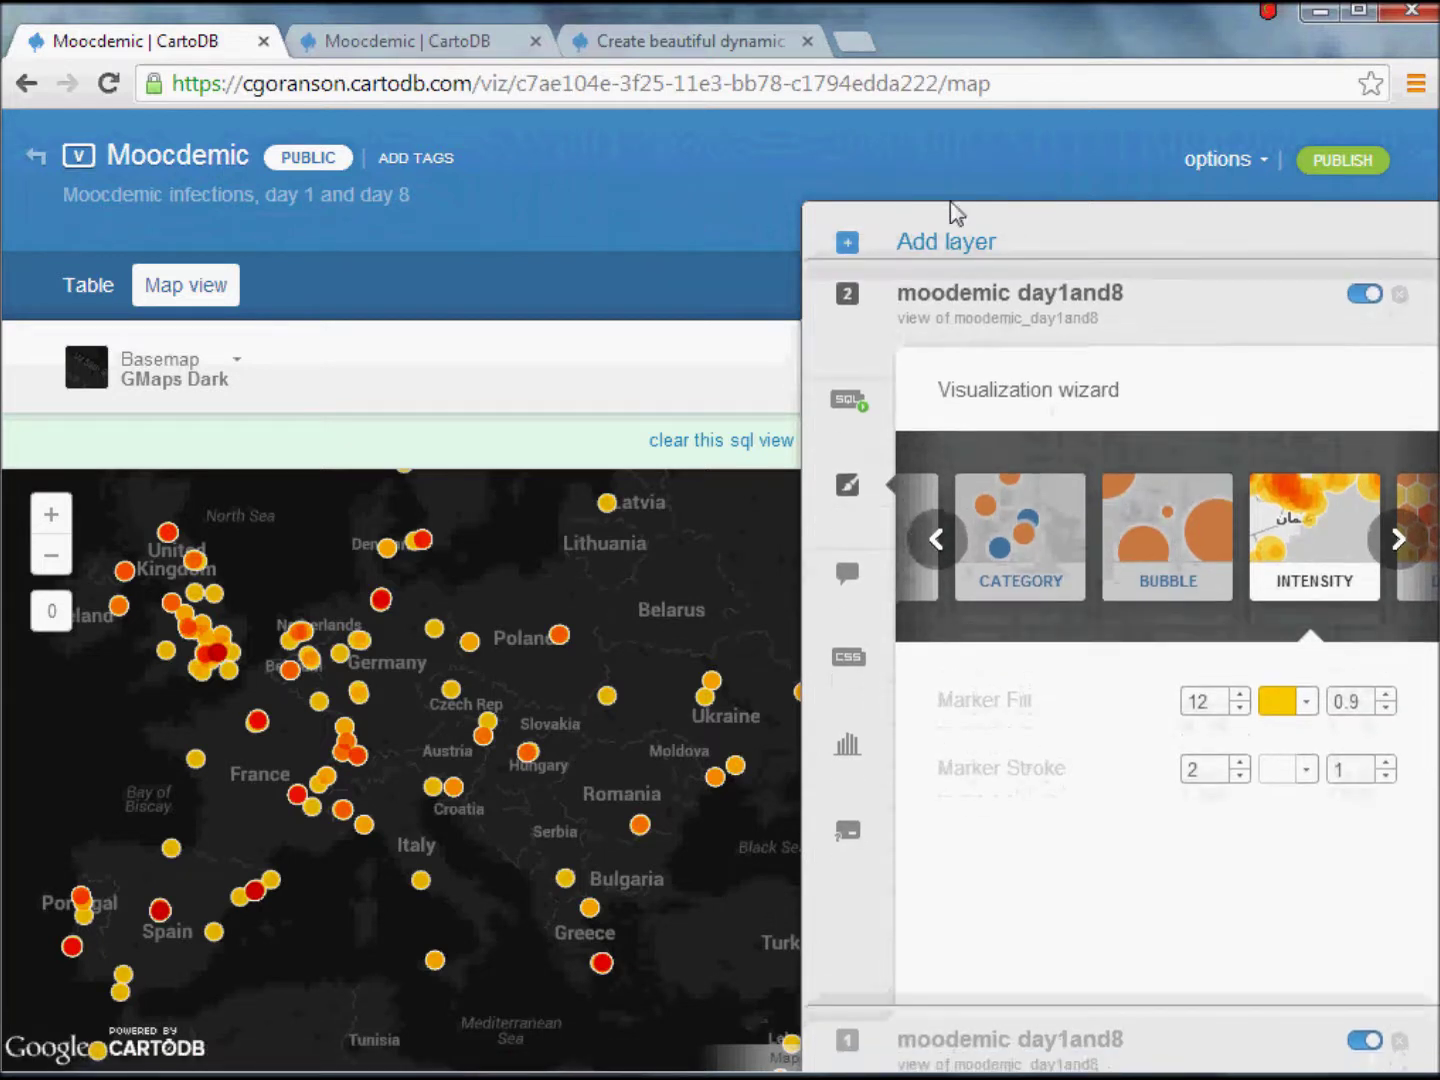
click(850, 305)
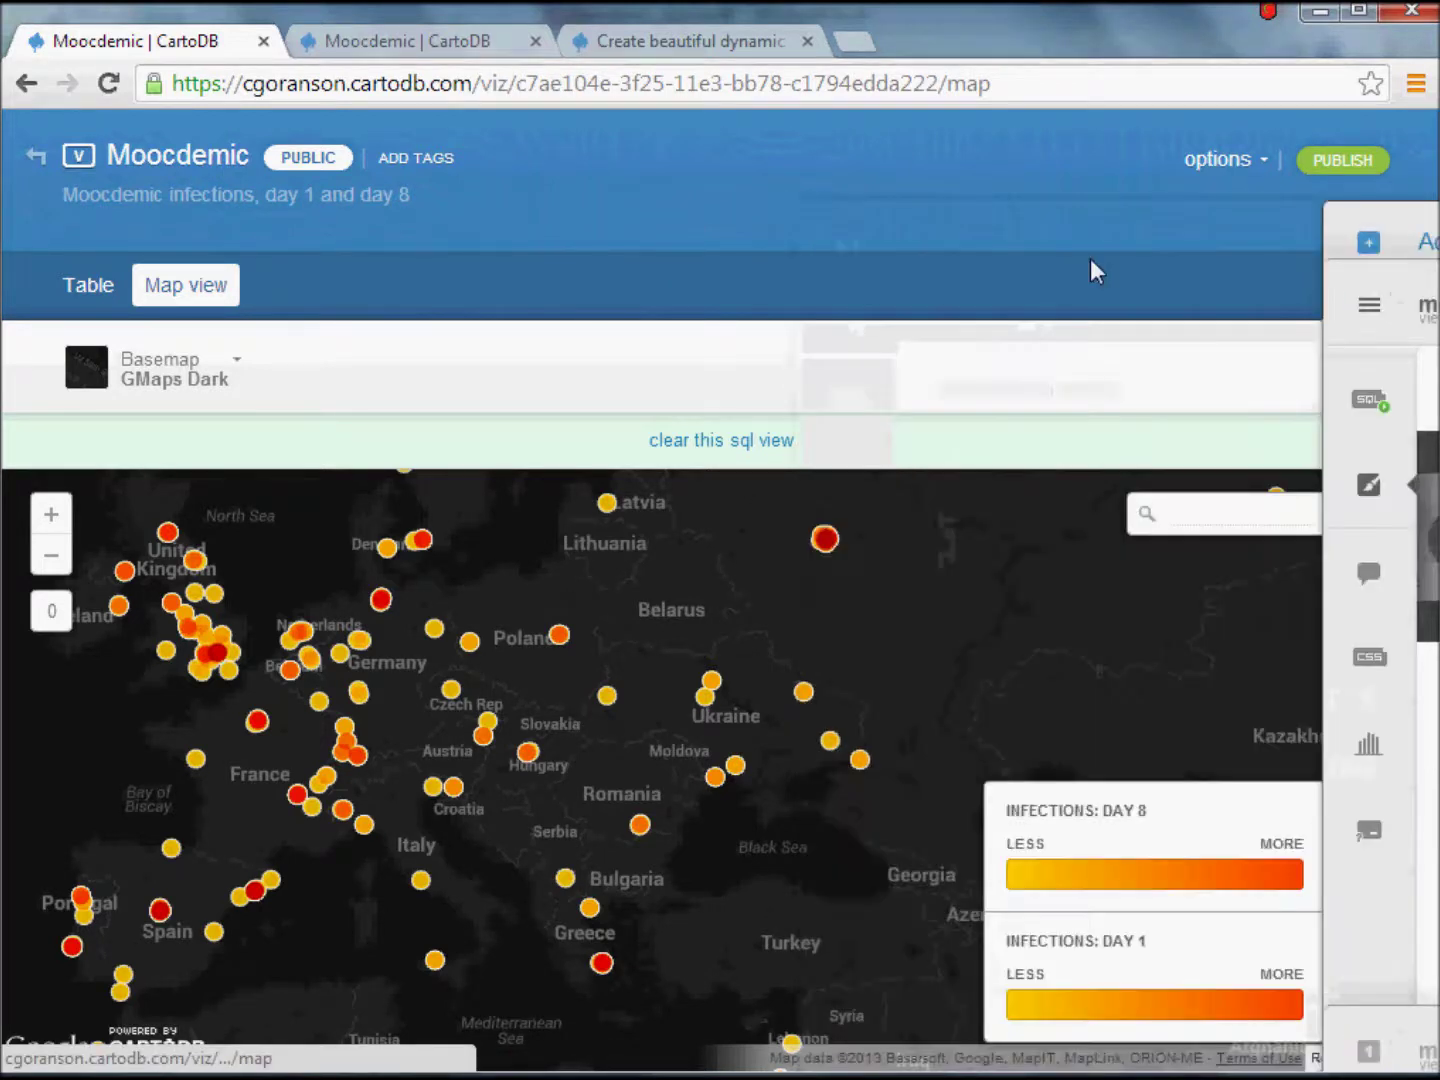
Copy the map's short share URL from the publish options, then close them.
click(1341, 160)
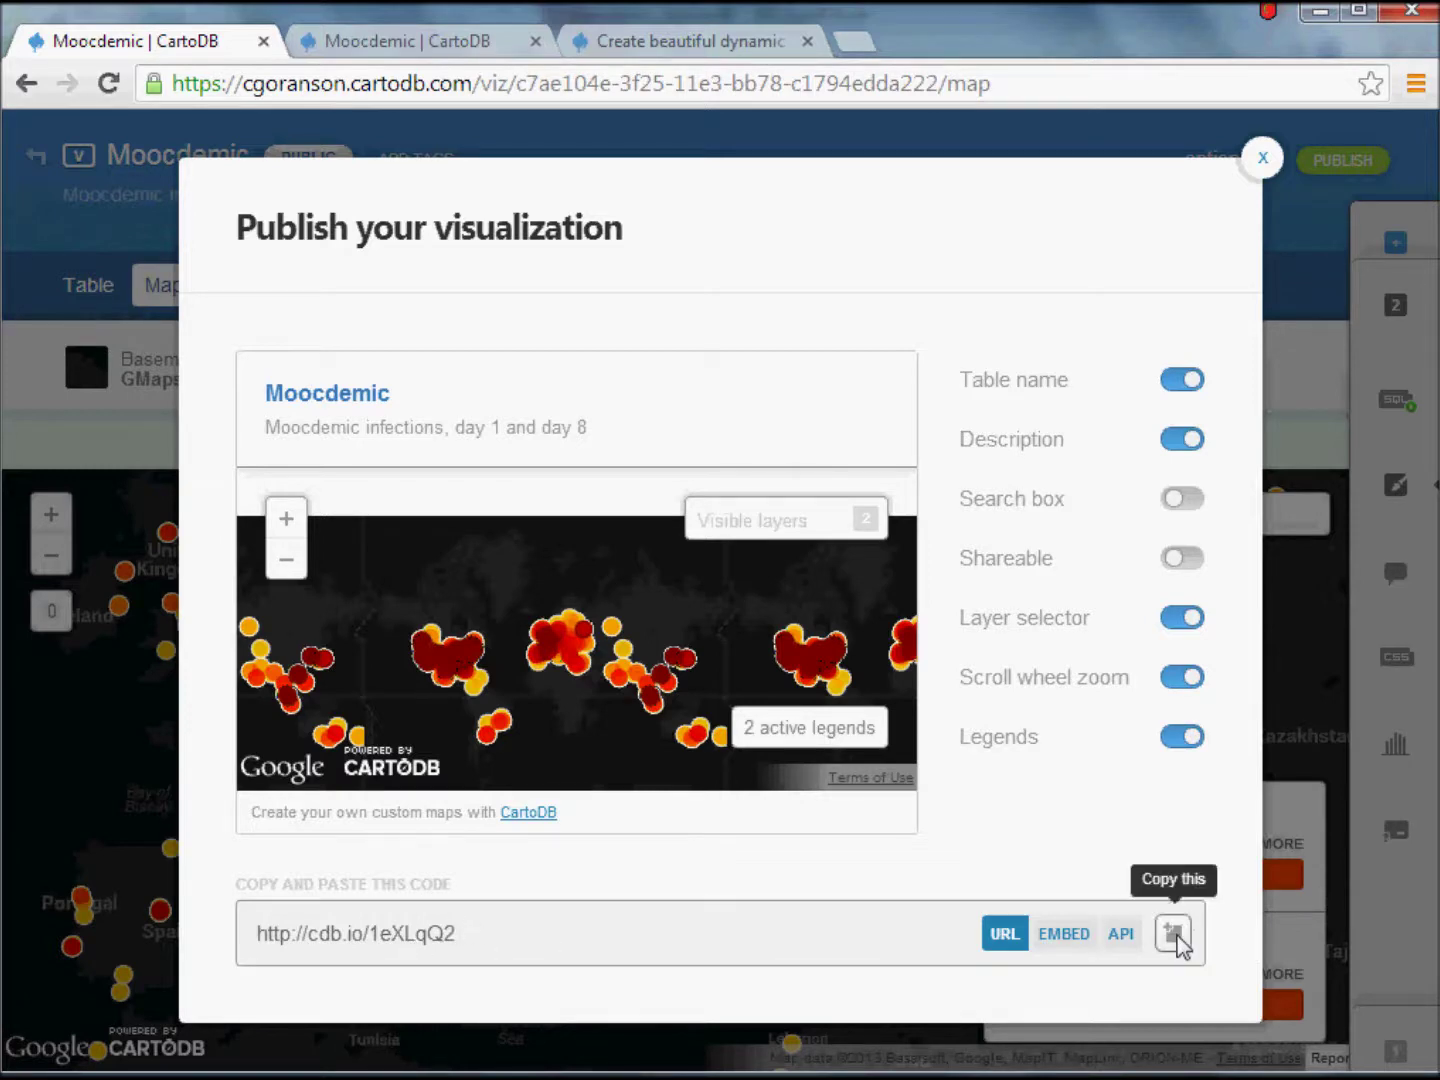
click(1262, 160)
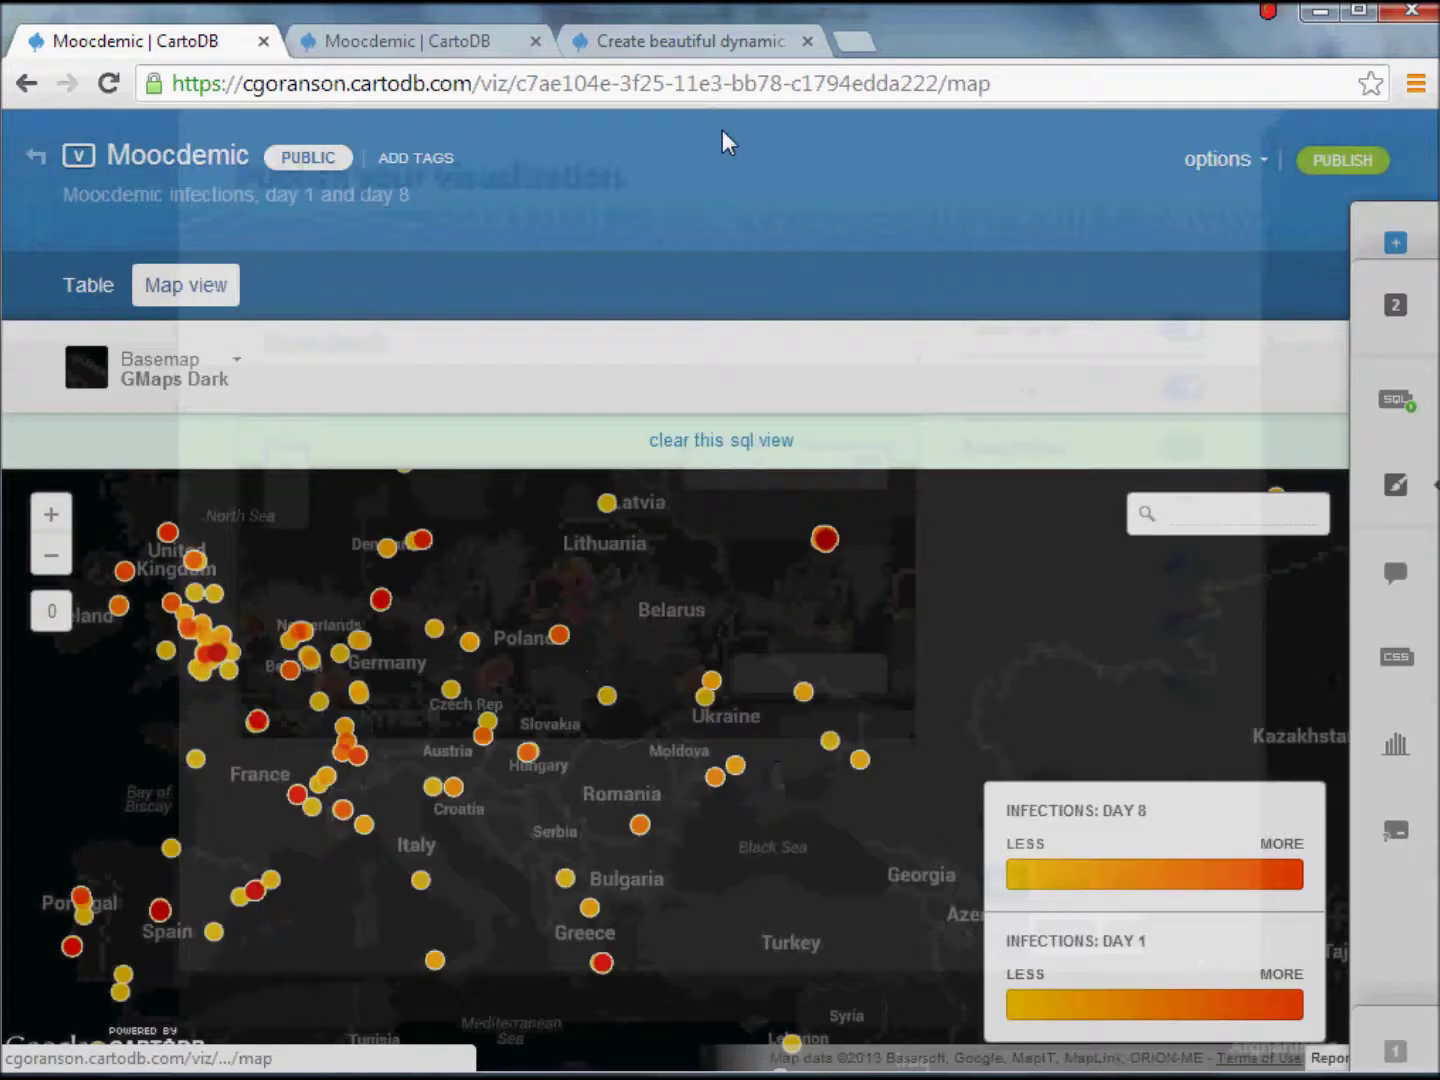
In the embedded map, show only the Day 8 layer and pan across North America.
click(685, 48)
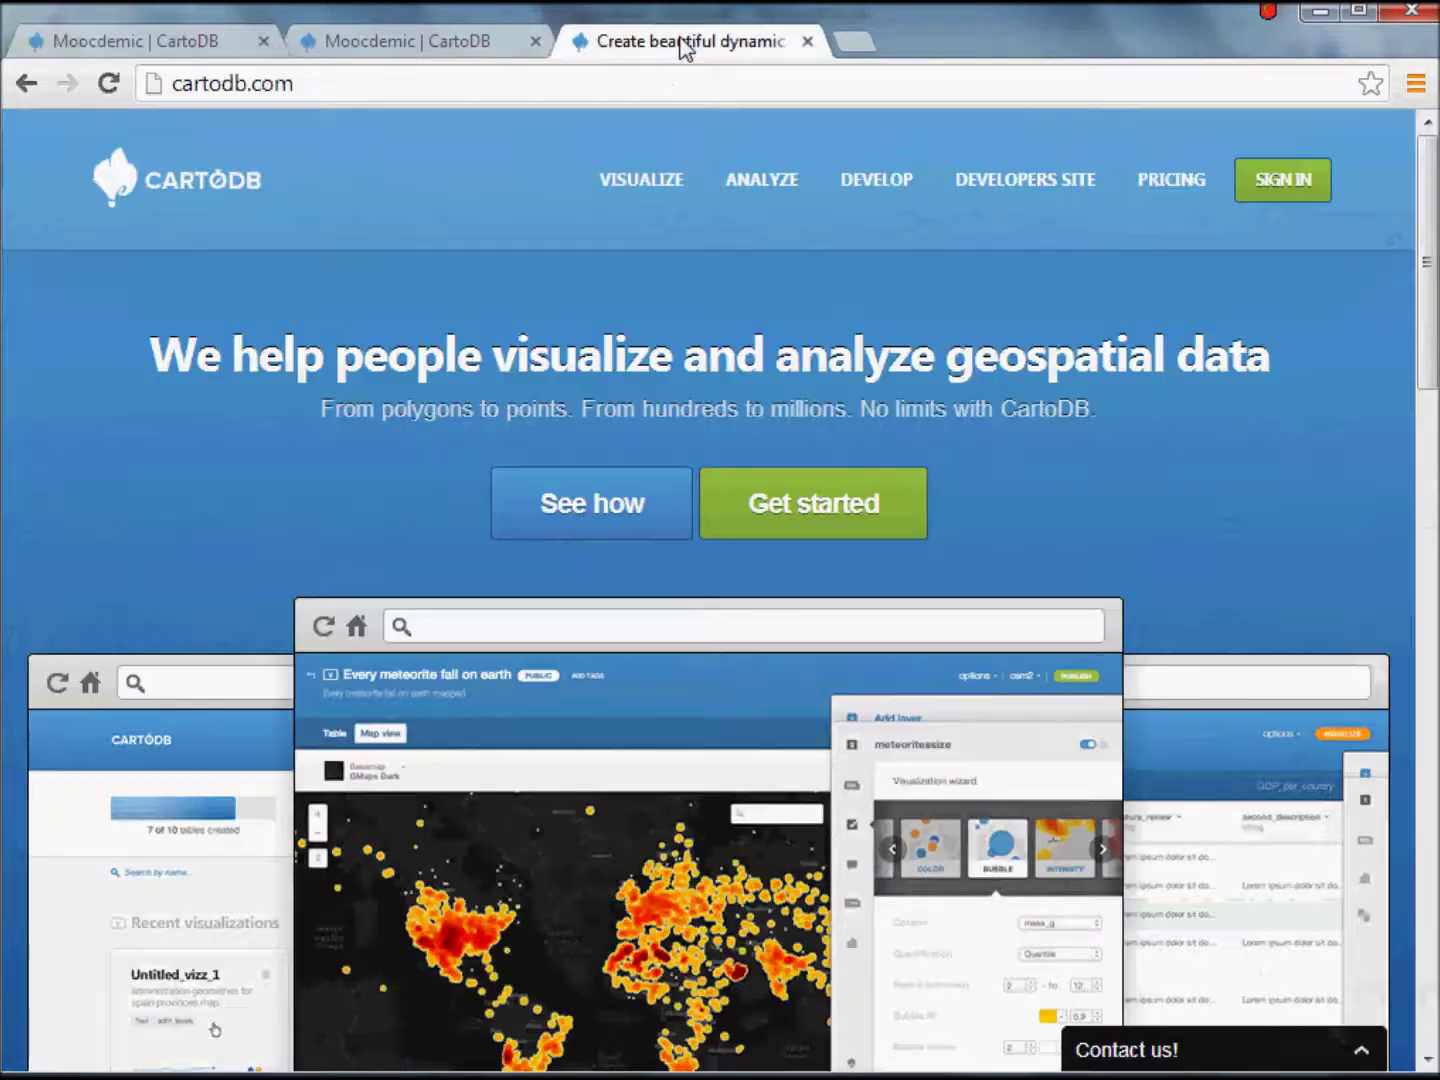
click(419, 40)
drag(944, 580, 627, 469)
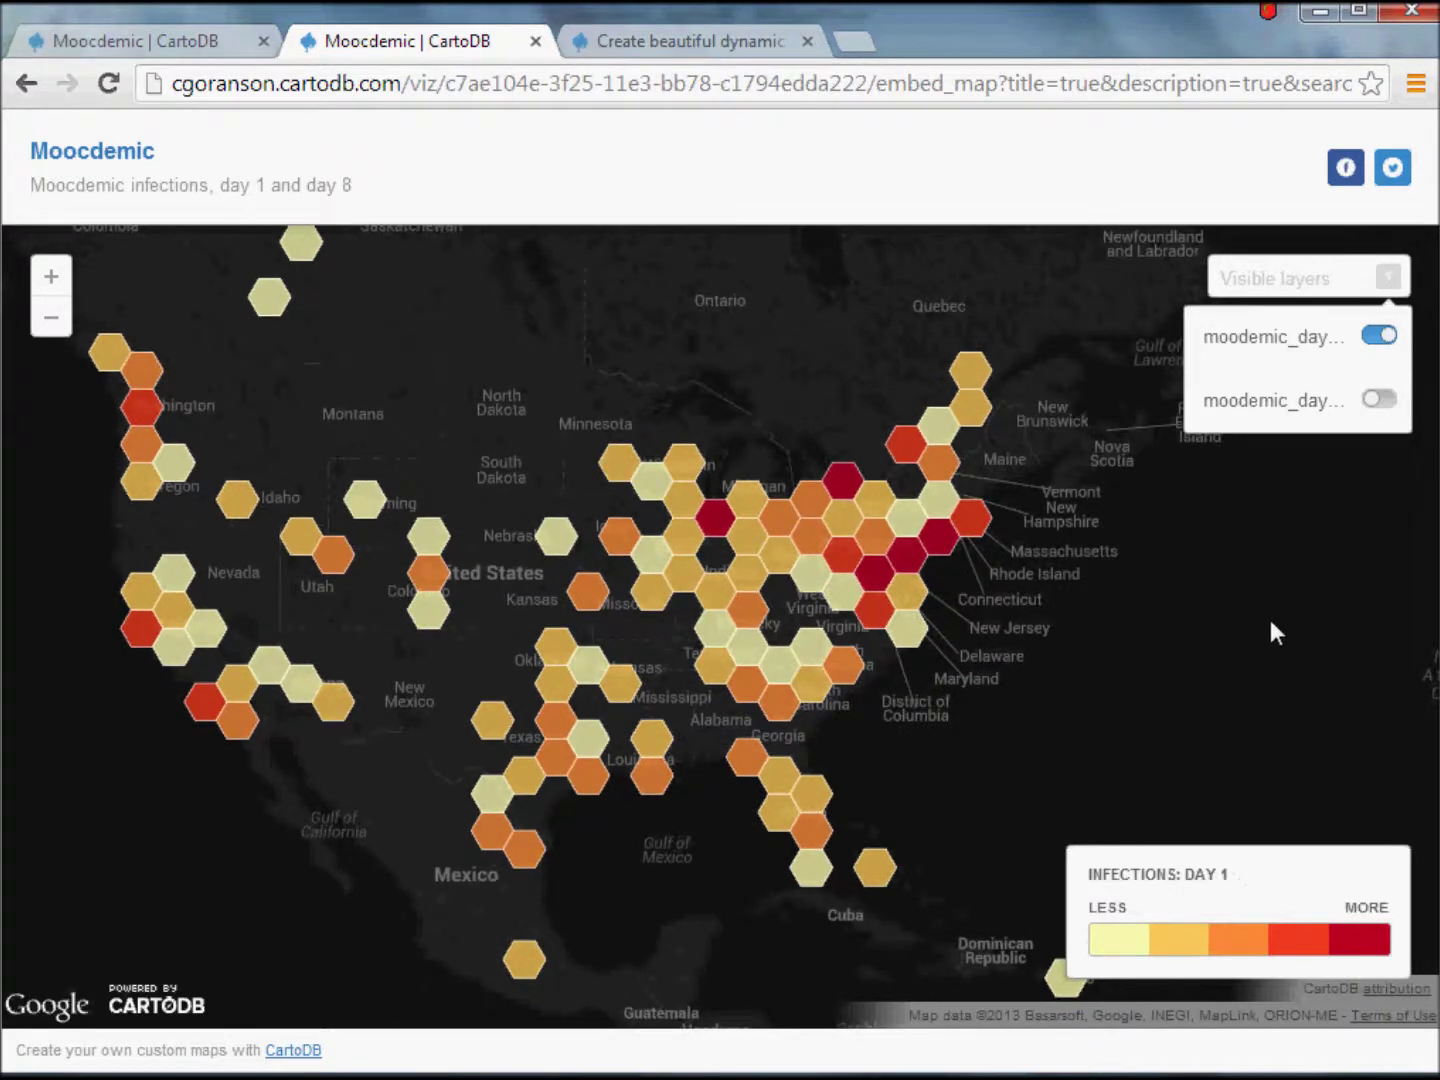
click(1386, 401)
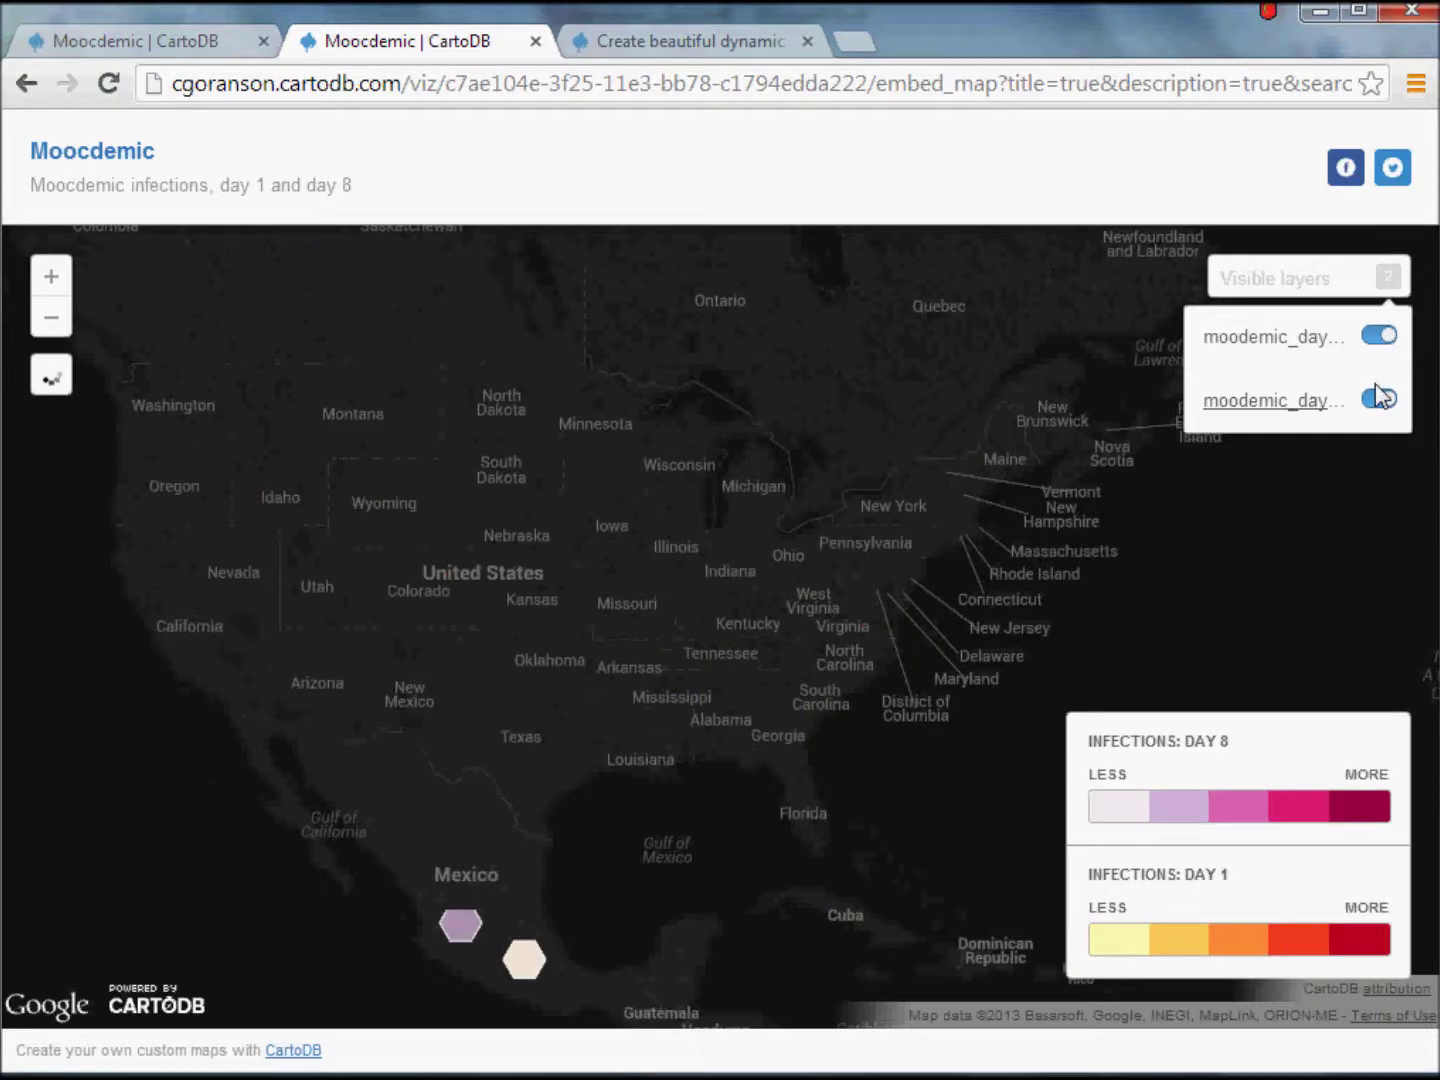
click(1376, 338)
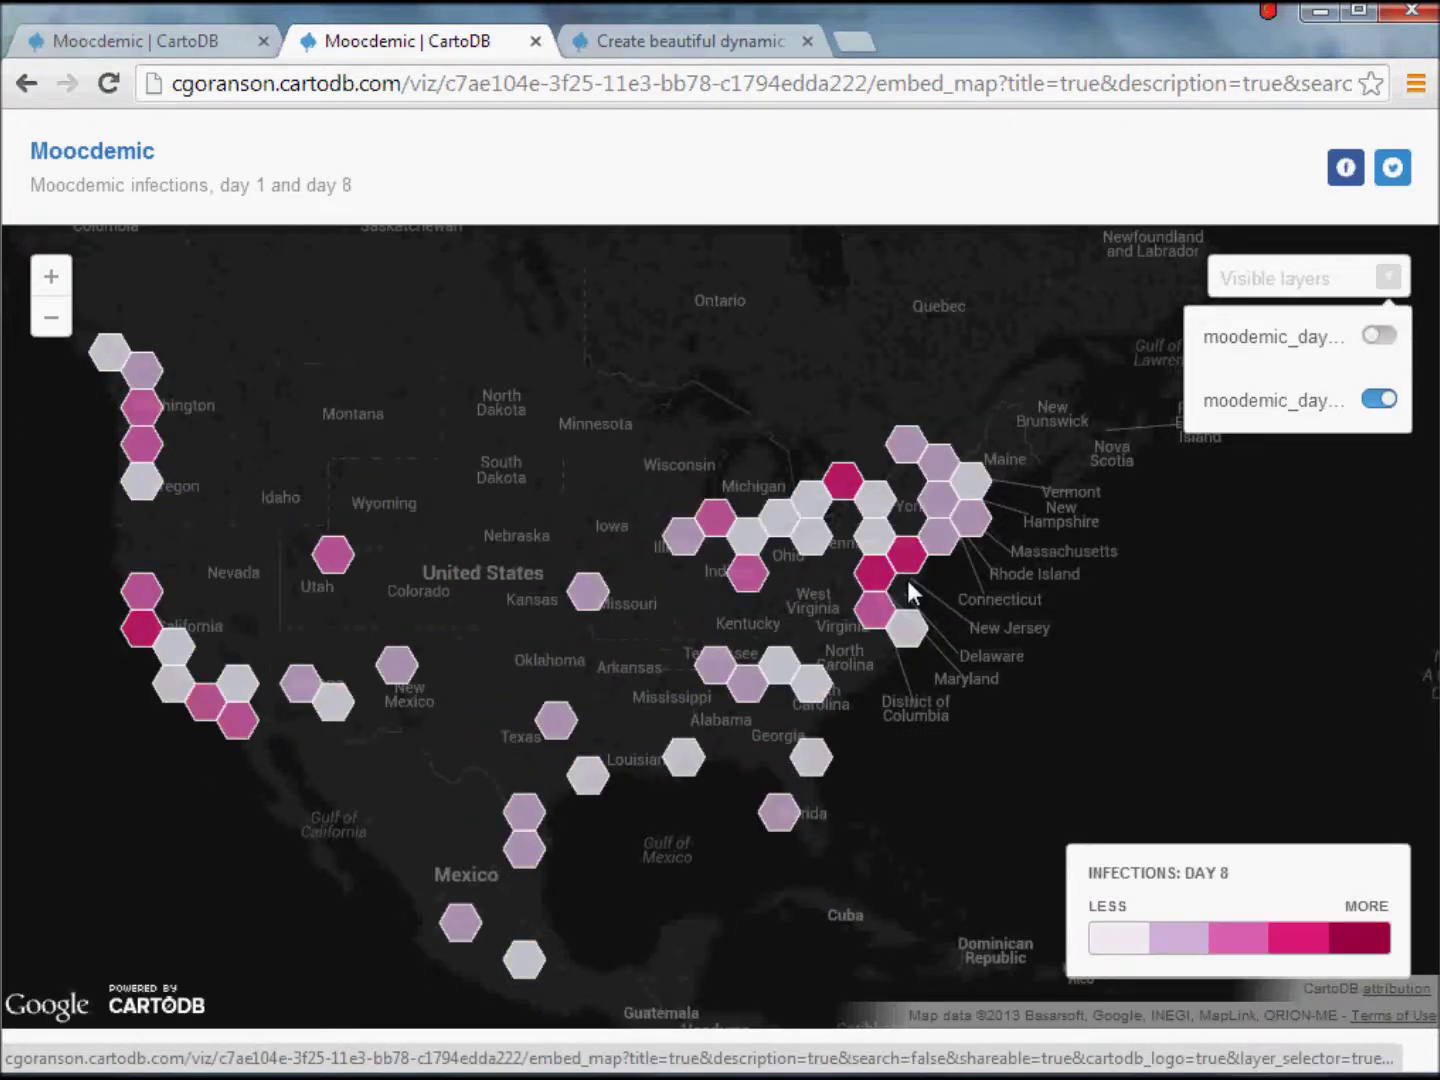
drag(799, 567, 522, 723)
drag(607, 683, 853, 497)
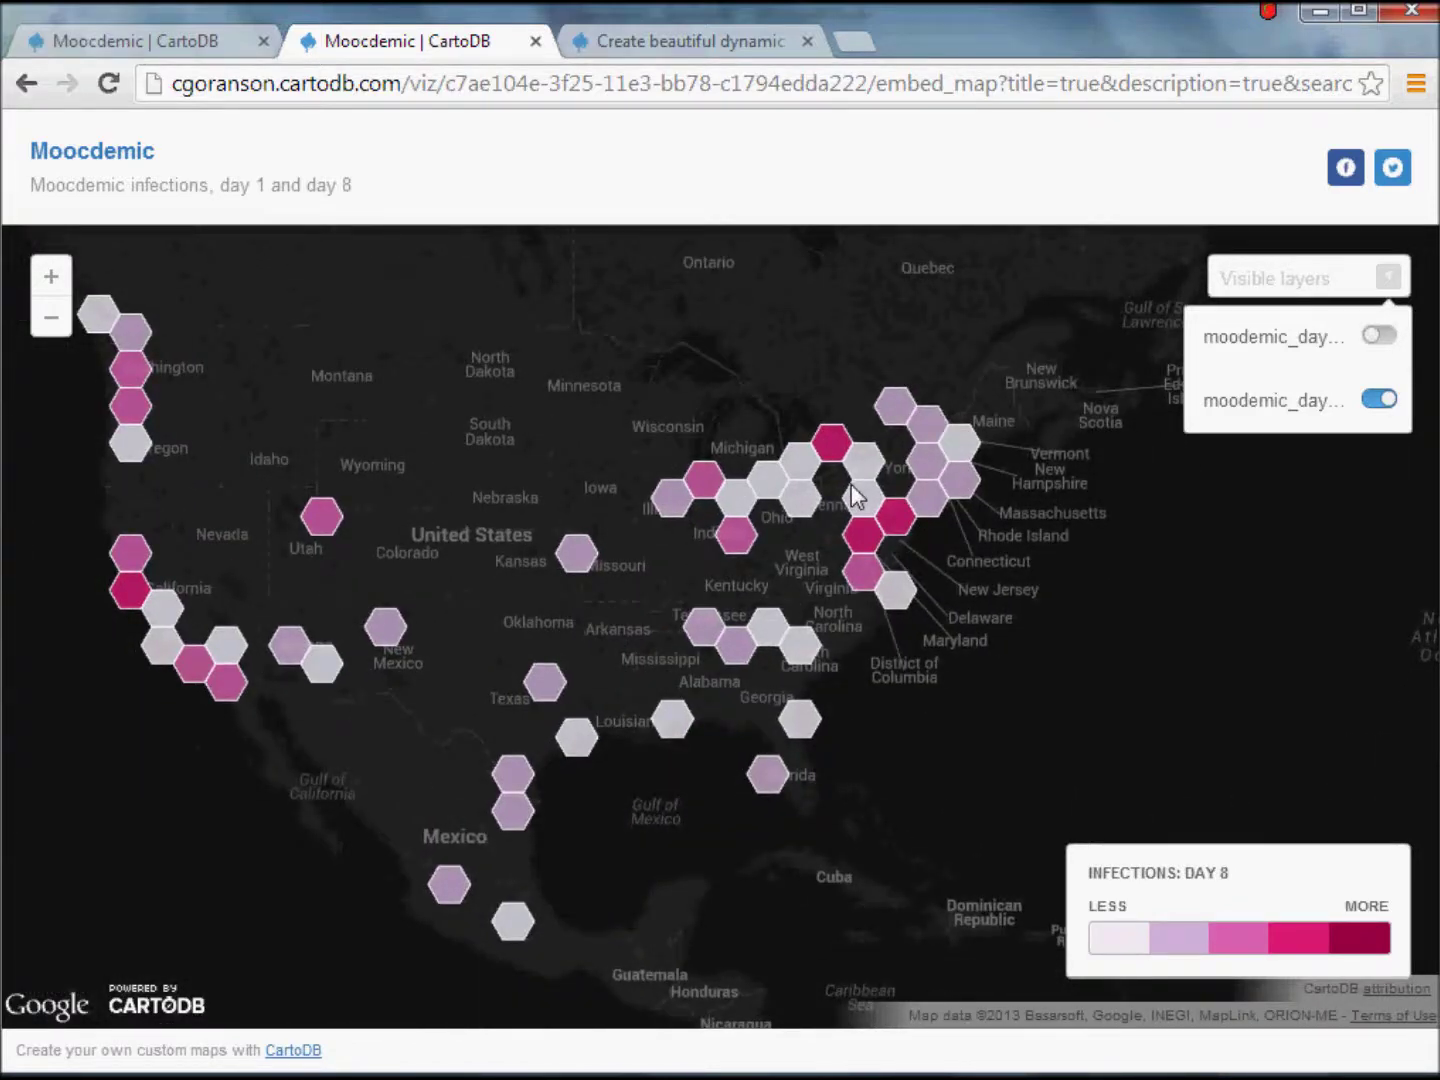